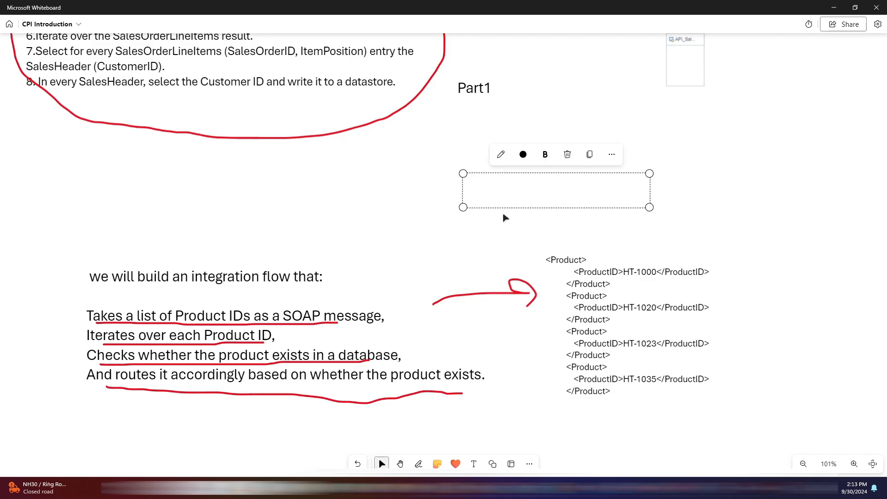
Write the question "What is SAP Integration Suite?" in the text box under Part1 and move it above the integration flow description
{"action": "type", "text": "What is SA"}
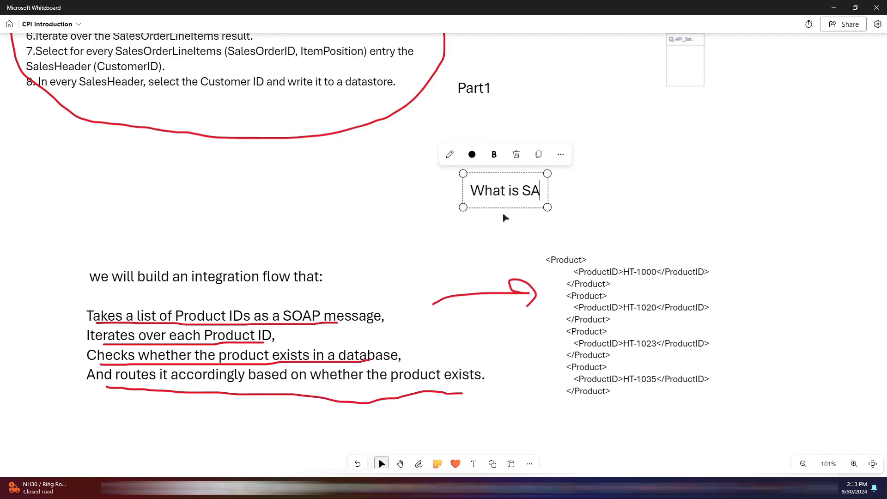
{"action": "type", "text": "P Integration Suite?"}
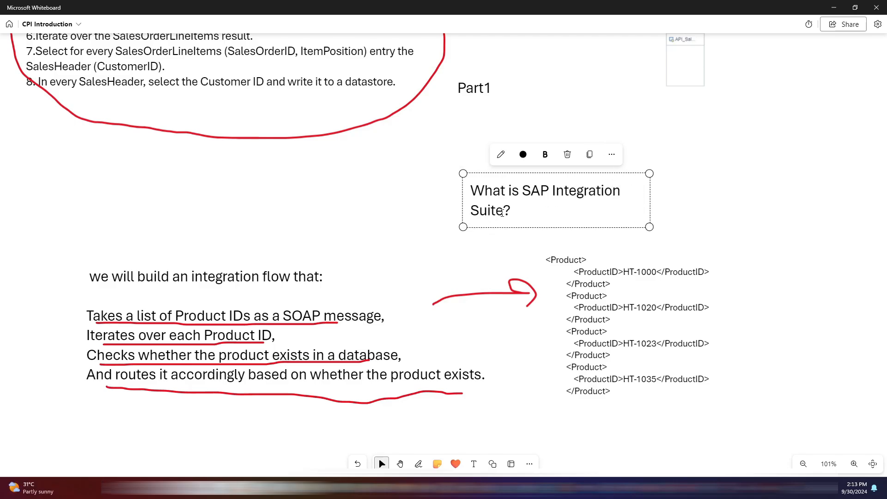
{"action": "left_click", "coordinate": [665, 208]}
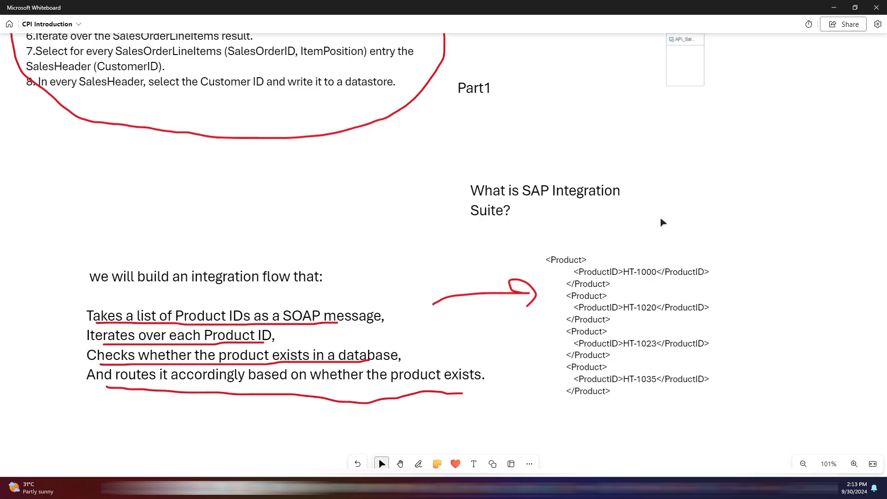
{"action": "left_click_drag", "start_coordinate": [600, 204], "coordinate": [397, 204]}
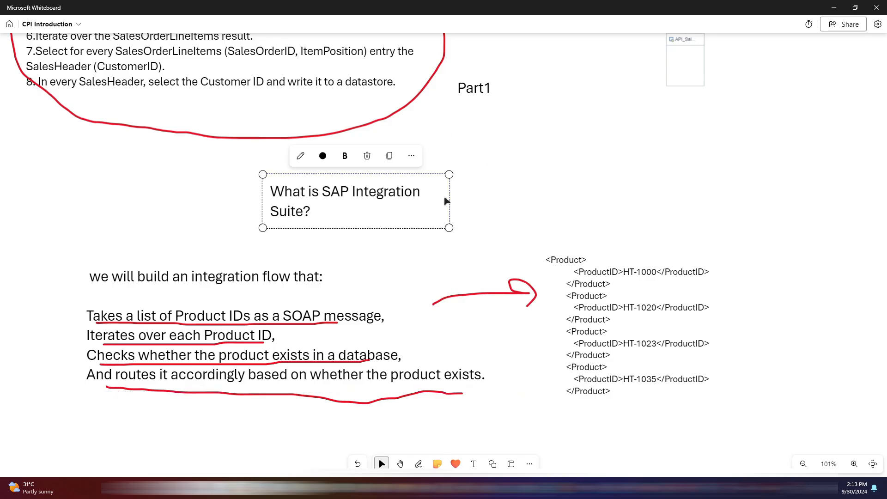
Add the text "What is the integration process?" beside the first question and widen its box so it fits on one line
{"action": "right_click", "coordinate": [484, 171]}
{"action": "left_click", "coordinate": [508, 198]}
{"action": "type", "text": "What is t"}
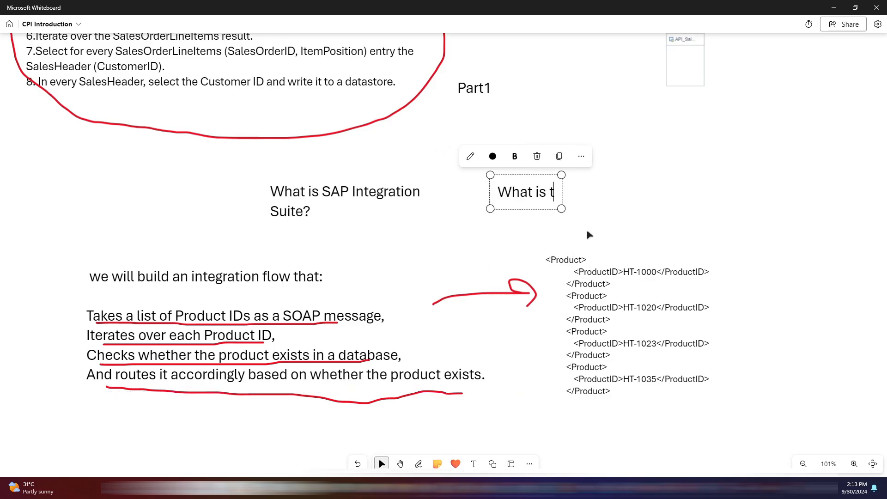
{"action": "type", "text": "he integration process?"}
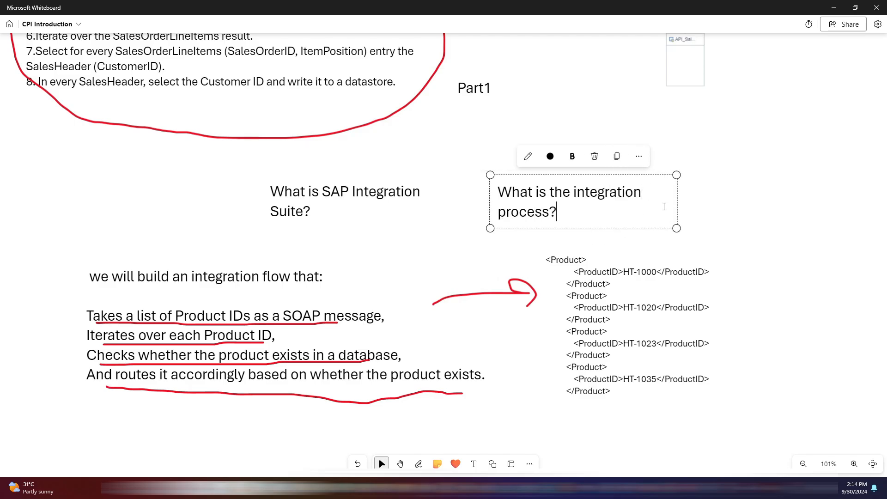
{"action": "left_click_drag", "start_coordinate": [676, 206], "coordinate": [711, 206]}
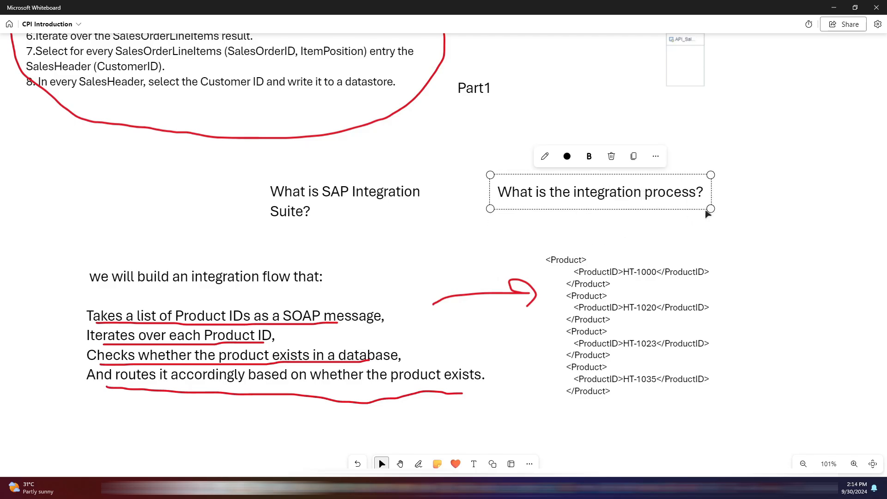
Draw a straight arrow from above "What is the integration process?" up toward the integration flow picture
{"action": "left_click", "coordinate": [492, 464]}
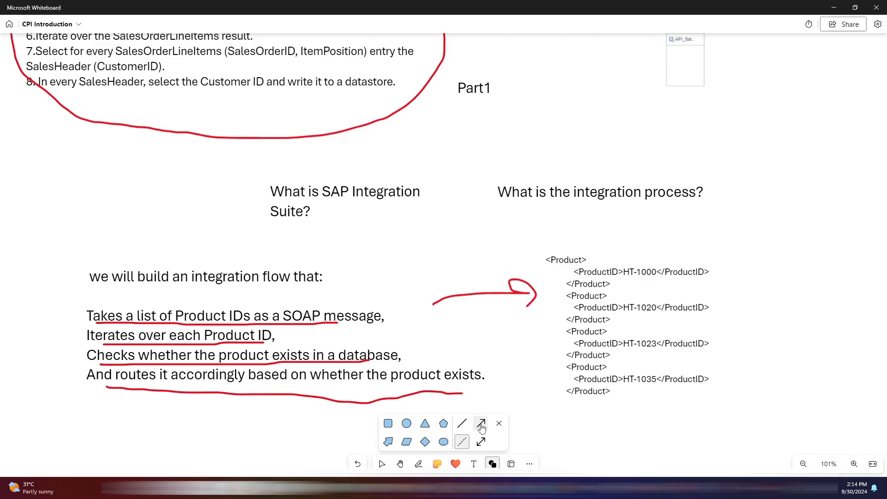
{"action": "left_click", "coordinate": [480, 423]}
{"action": "left_click_drag", "start_coordinate": [564, 170], "coordinate": [599, 79]}
{"action": "left_click", "coordinate": [400, 464]}
{"action": "left_click_drag", "start_coordinate": [852, 116], "coordinate": [656, 292]}
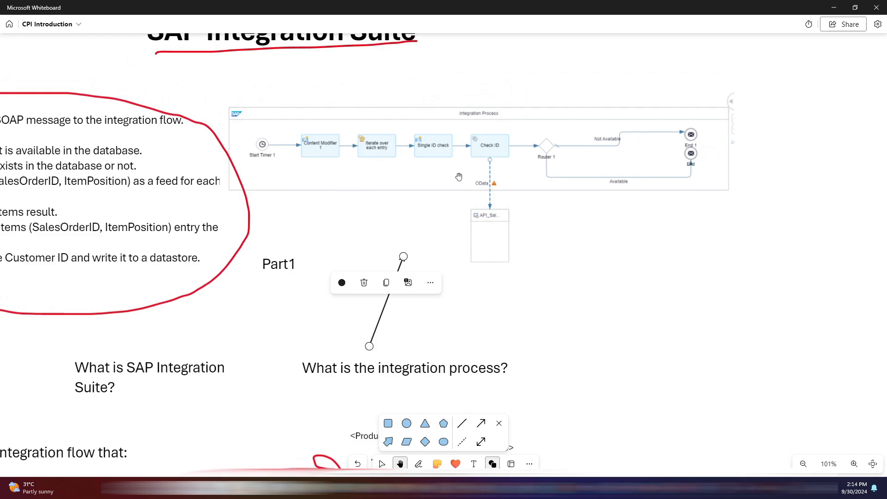
{"action": "scroll", "coordinate": [459, 177], "scroll_direction": "down", "scroll_amount": 5}
Switch to SAP Integration Suite and save a new package with "SAP ES5 Integration DEV Package" as its name and short description
{"action": "mouse_move", "coordinate": [507, 487]}
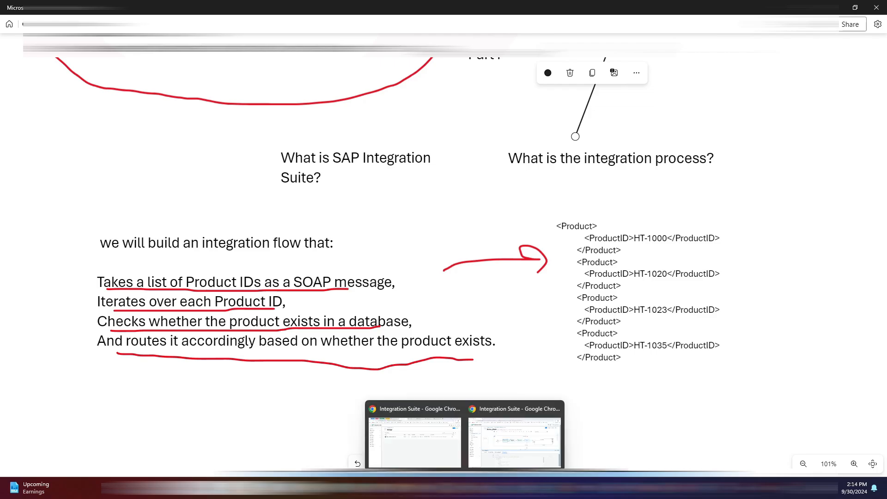
{"action": "left_click", "coordinate": [505, 428]}
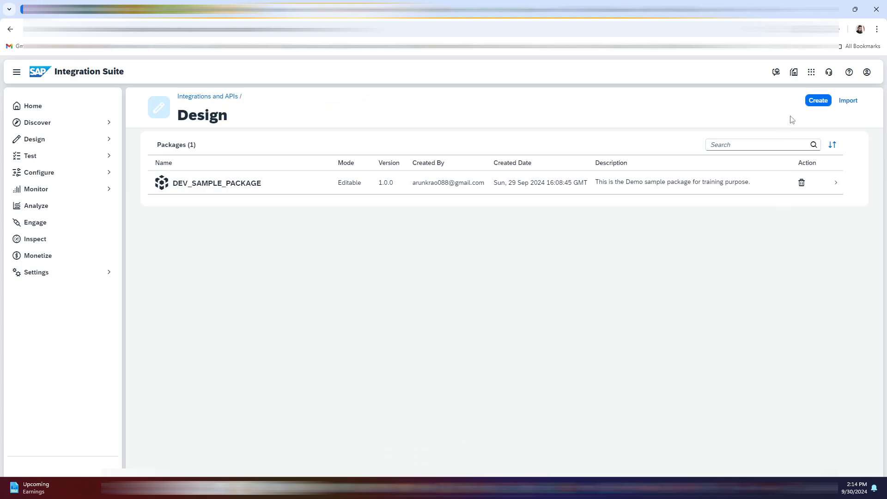
{"action": "left_click", "coordinate": [815, 102]}
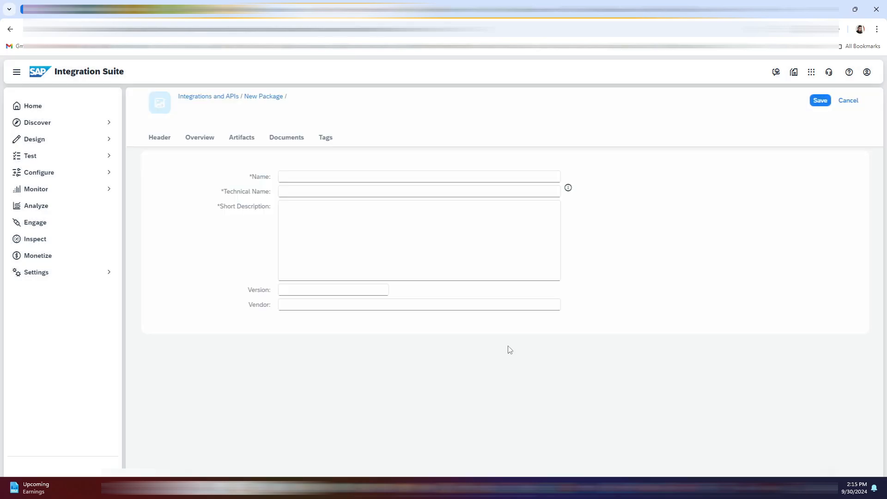
{"action": "left_click", "coordinate": [304, 176]}
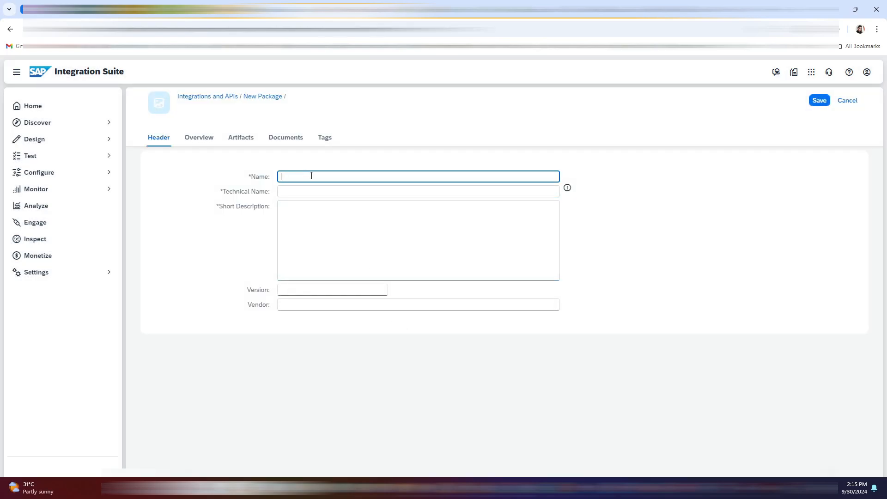
{"action": "type", "text": "SAP ES5 Integration DEV Package"}
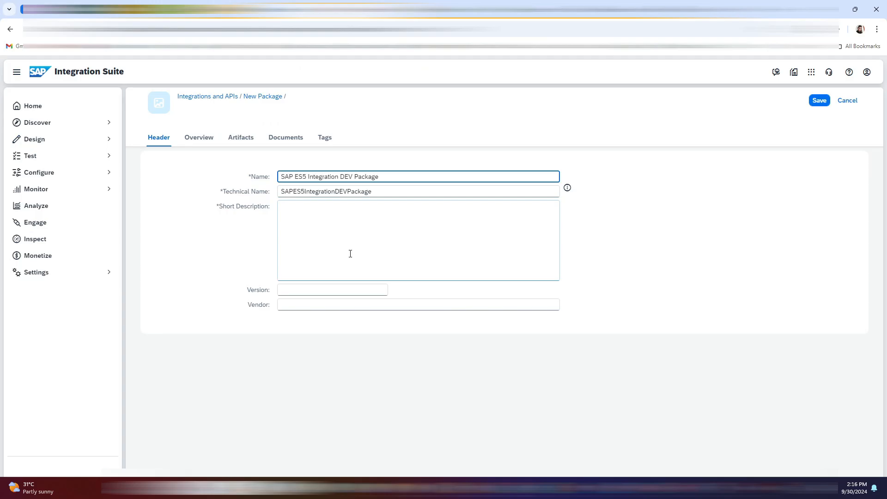
{"action": "left_click", "coordinate": [350, 254]}
{"action": "type", "text": "SAP ES5 Integration DEV Package"}
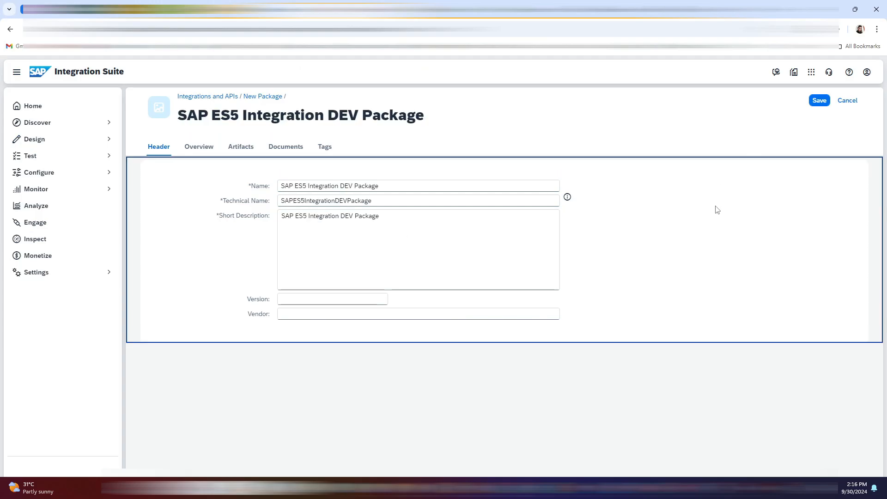
{"action": "left_click", "coordinate": [819, 101]}
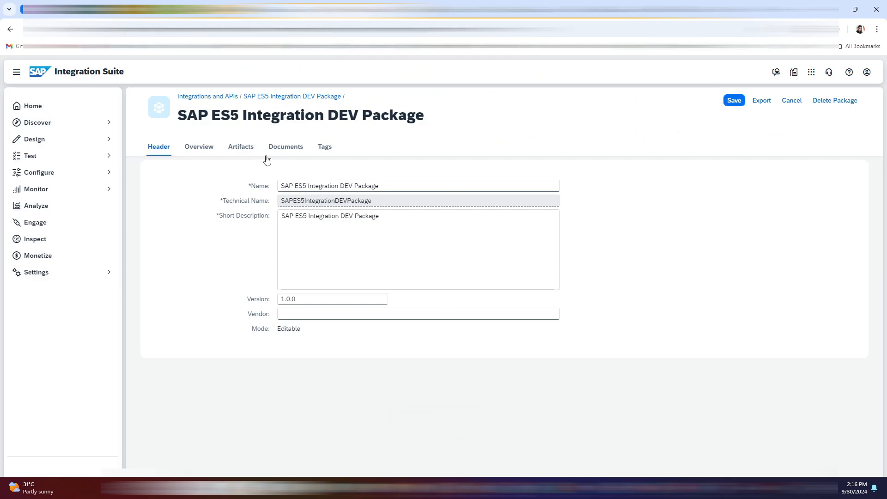
Add an integration flow named DEMO_ES5_iFlow to the package's artifacts and open it in the editor
{"action": "left_click", "coordinate": [242, 147]}
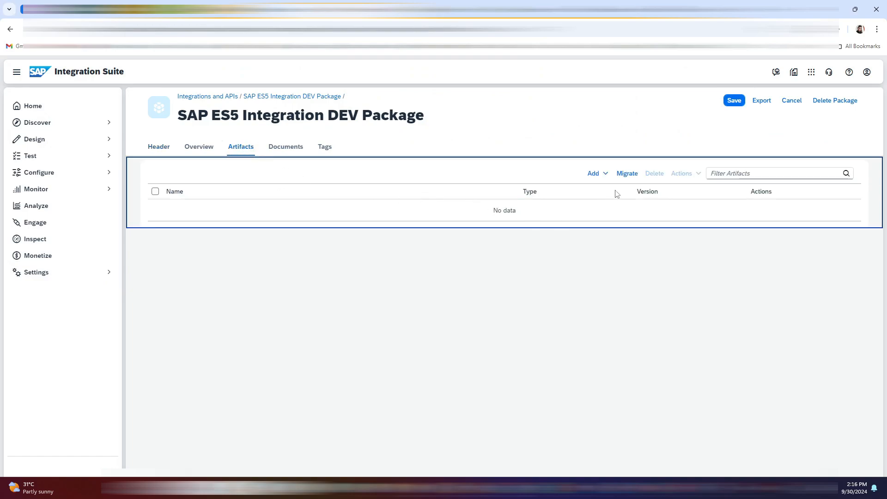
{"action": "left_click", "coordinate": [609, 174]}
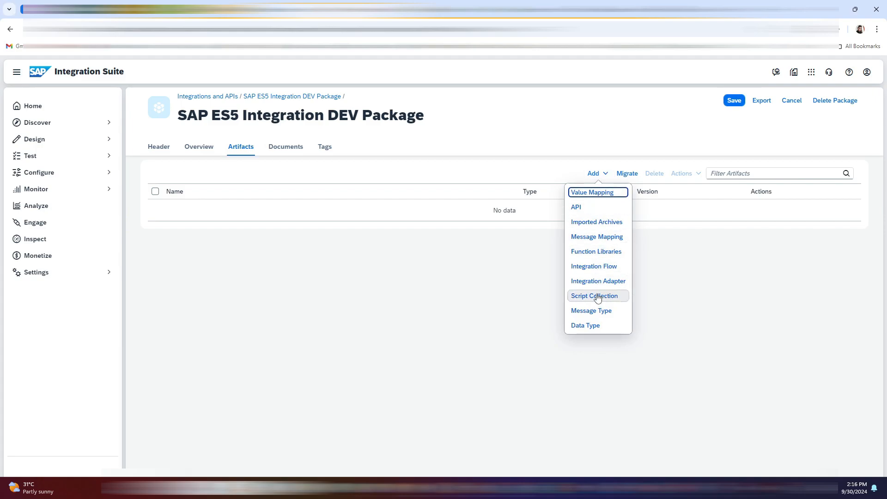
{"action": "left_click", "coordinate": [610, 268]}
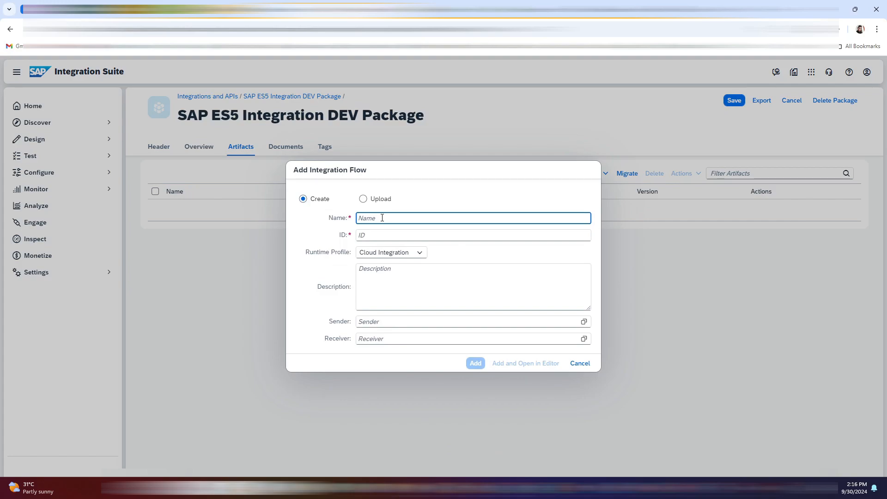
{"action": "type", "text": "DEMO_ES5_"}
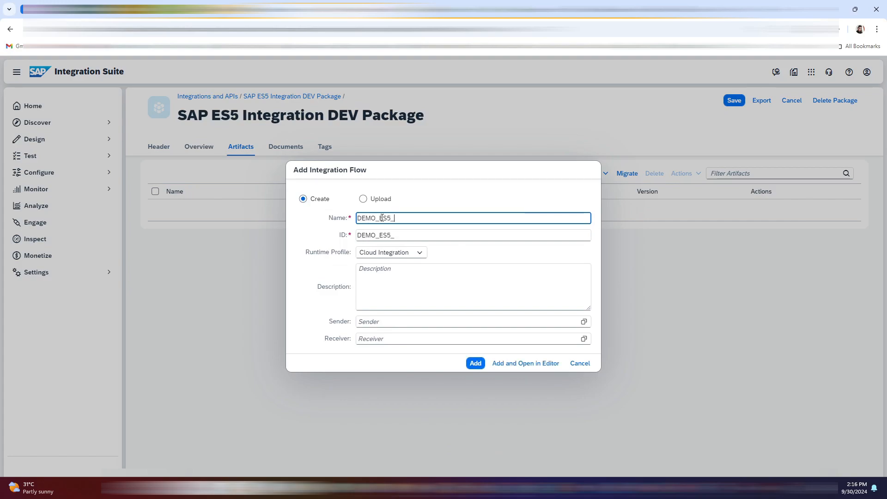
{"action": "type", "text": "iFlow"}
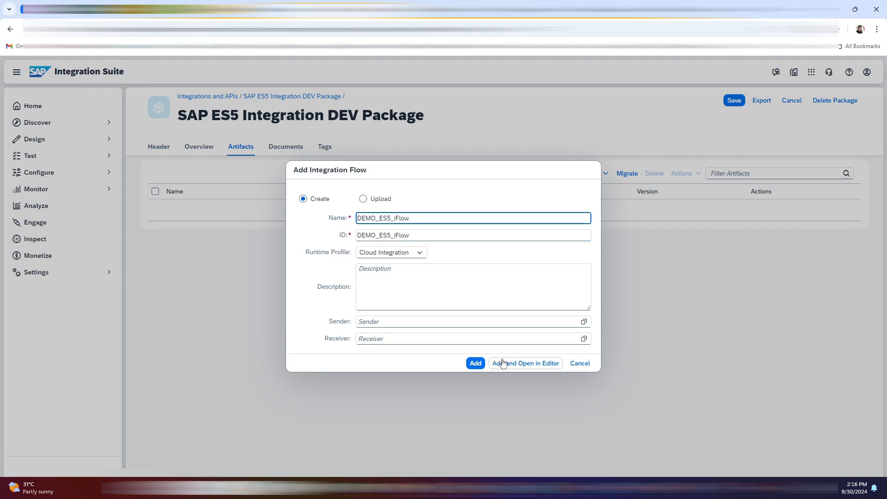
{"action": "left_click", "coordinate": [520, 363]}
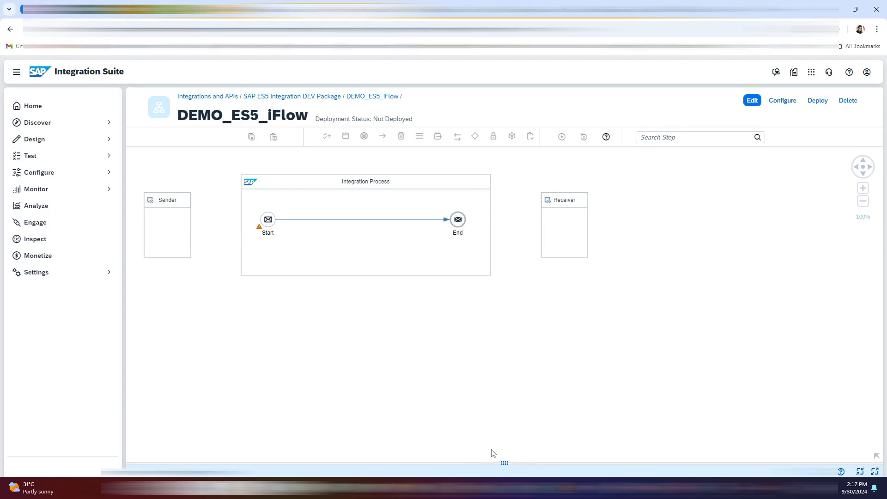
Switch to Microsoft Whiteboard and draw a red curly brace beside the product list in the Integration Process diagram
{"action": "mouse_move", "coordinate": [487, 487]}
{"action": "left_click", "coordinate": [487, 432]}
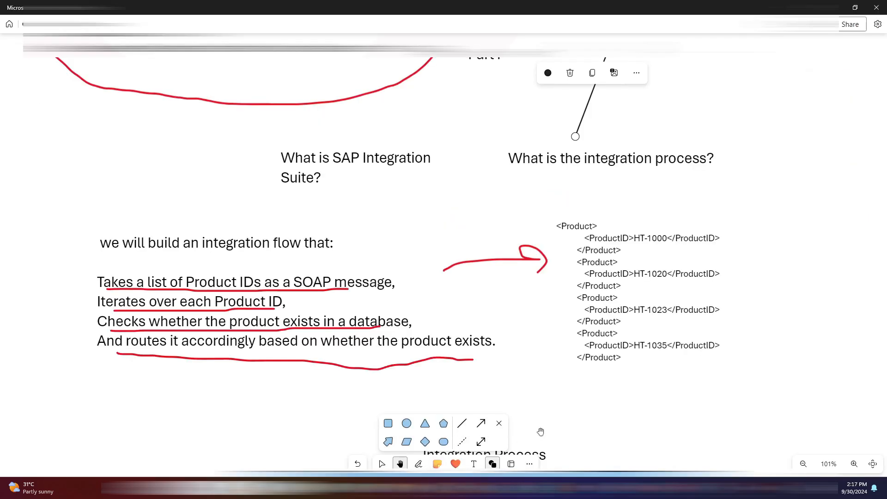
{"action": "left_click_drag", "start_coordinate": [541, 432], "coordinate": [566, 84]}
{"action": "left_click", "coordinate": [418, 463]}
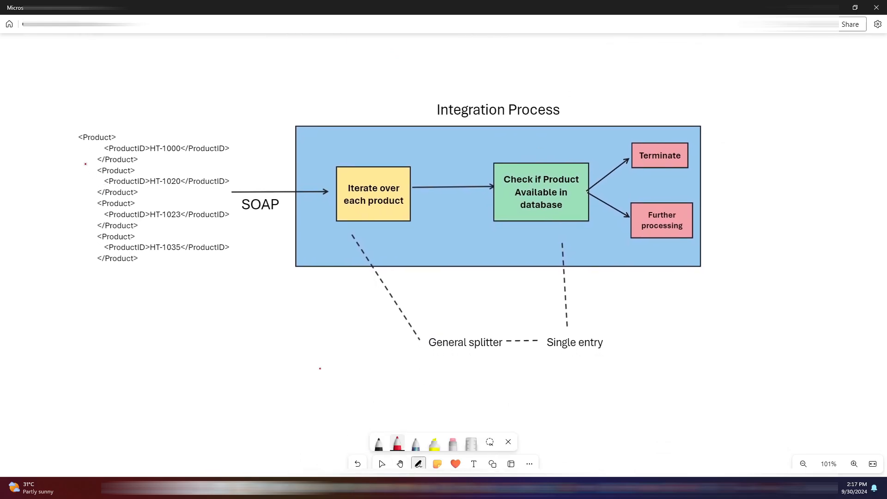
{"action": "mouse_move", "coordinate": [53, 129]}
{"action": "left_mouse_down"}
{"action": "mouse_move", "coordinate": [40, 228]}
{"action": "mouse_move", "coordinate": [68, 279]}
{"action": "left_mouse_up"}
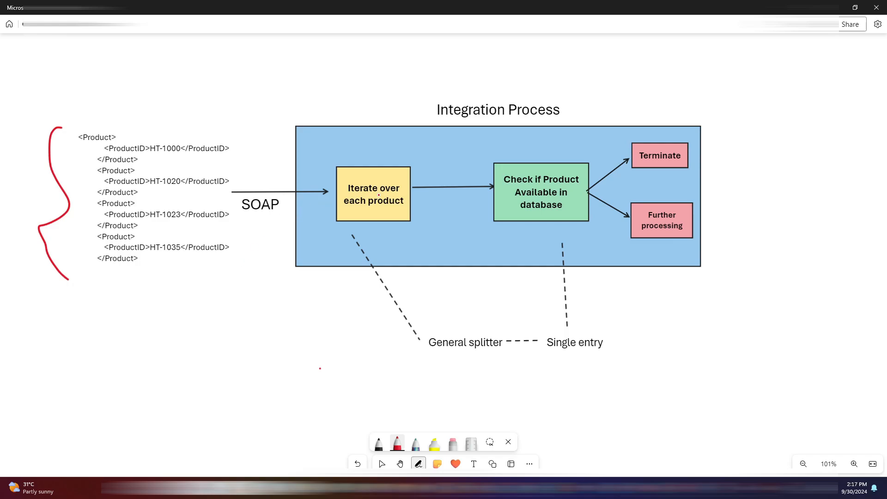
Mark Iterate over, General splitter, Single entry and Terminate with red strokes, and draw an arrow from Single entry up to the database check
{"action": "left_click_drag", "start_coordinate": [358, 195], "coordinate": [399, 195]}
{"action": "mouse_move", "coordinate": [356, 254]}
{"action": "left_mouse_down"}
{"action": "mouse_move", "coordinate": [430, 356]}
{"action": "mouse_move", "coordinate": [481, 359]}
{"action": "left_mouse_up"}
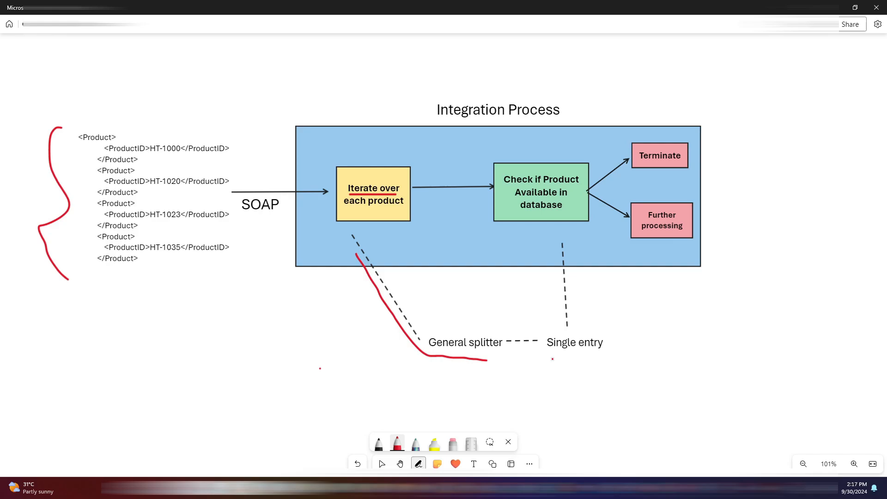
{"action": "left_click_drag", "start_coordinate": [552, 359], "coordinate": [604, 356]}
{"action": "mouse_move", "coordinate": [589, 316]}
{"action": "left_mouse_down"}
{"action": "mouse_move", "coordinate": [585, 246]}
{"action": "mouse_move", "coordinate": [599, 257]}
{"action": "left_mouse_up"}
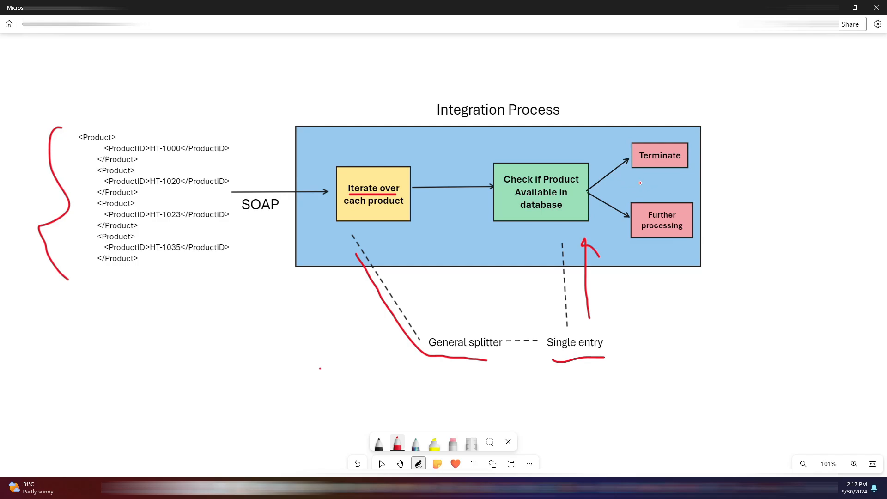
{"action": "left_click_drag", "start_coordinate": [645, 183], "coordinate": [680, 182]}
Switch back to SAP Integration Suite, put DEMO_ES5_iFlow into edit mode and delete the Sender participant
{"action": "key", "text": "alt+Tab"}
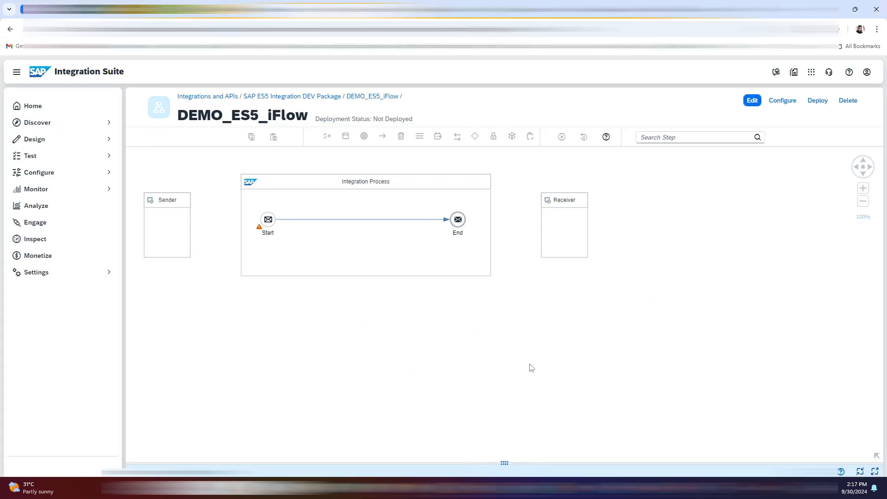
{"action": "left_click", "coordinate": [752, 100]}
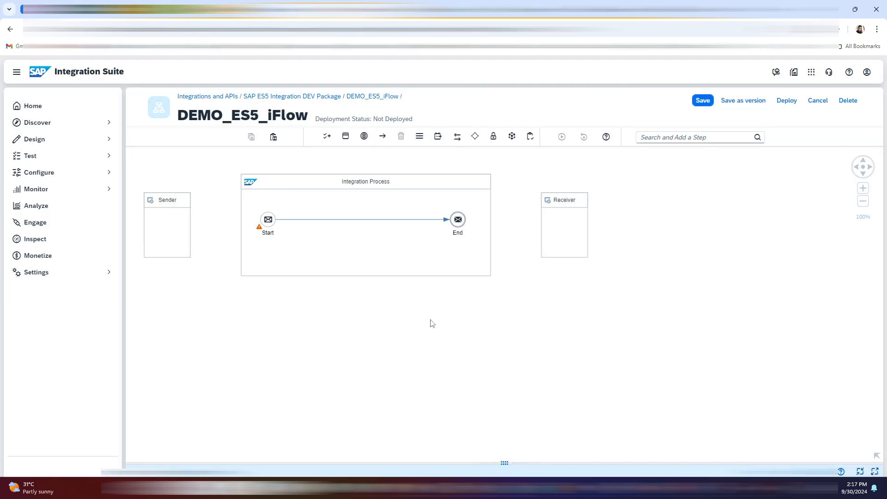
{"action": "left_click_drag", "start_coordinate": [430, 320], "coordinate": [486, 316]}
{"action": "left_click", "coordinate": [227, 217]}
{"action": "left_click", "coordinate": [257, 237]}
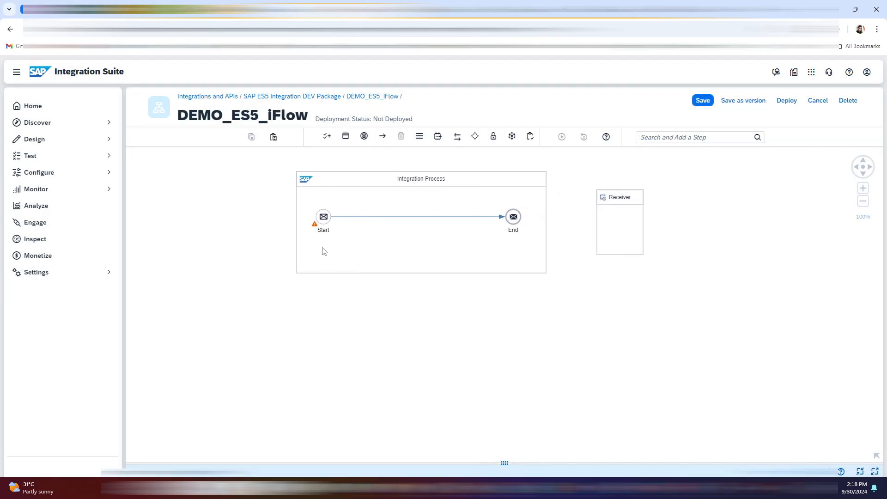
Replace the message Start event in the Integration Process with a Timer start event leading to End
{"action": "left_click", "coordinate": [325, 221]}
{"action": "left_click", "coordinate": [342, 194]}
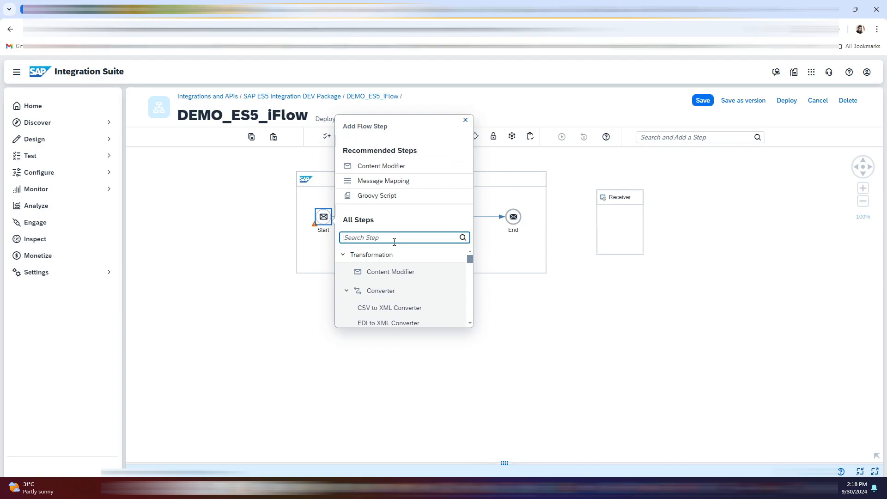
{"action": "type", "text": "timer"}
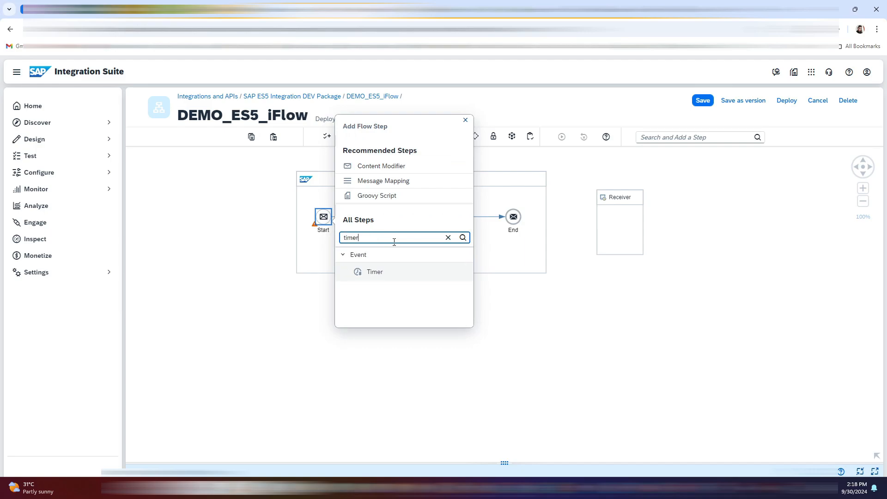
{"action": "left_click", "coordinate": [375, 271]}
{"action": "mouse_move", "coordinate": [323, 216]}
{"action": "left_mouse_down"}
{"action": "mouse_move", "coordinate": [395, 223]}
{"action": "mouse_move", "coordinate": [320, 220]}
{"action": "left_mouse_up"}
{"action": "left_click", "coordinate": [467, 176]}
{"action": "left_click", "coordinate": [572, 223]}
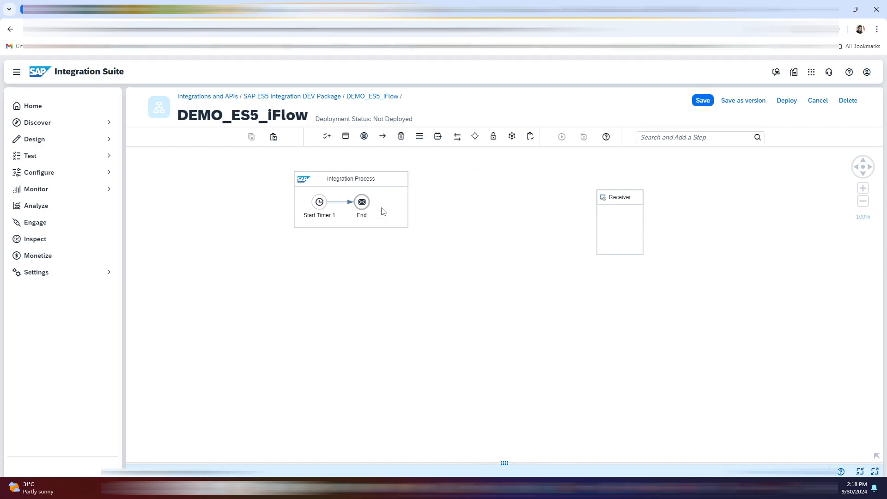
Add a Content Modifier between Start Timer 1 and End in the Integration Process
{"action": "left_click", "coordinate": [383, 211]}
{"action": "left_click", "coordinate": [319, 202]}
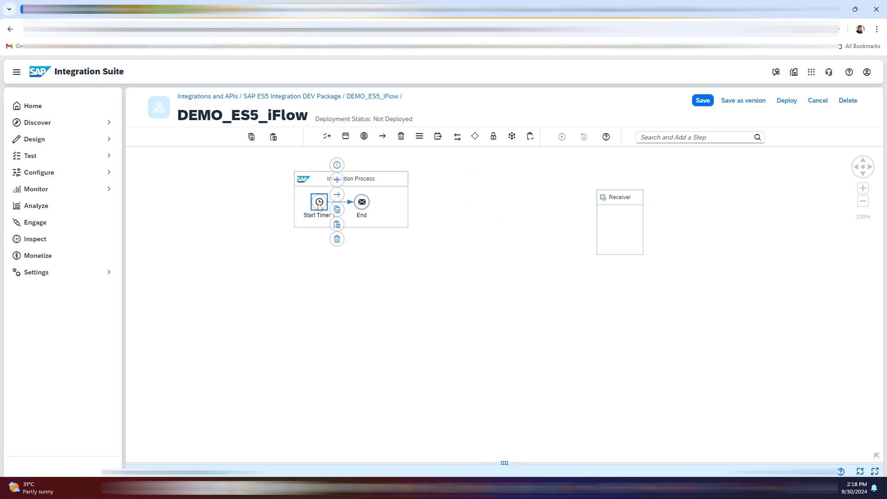
{"action": "left_click", "coordinate": [337, 180]}
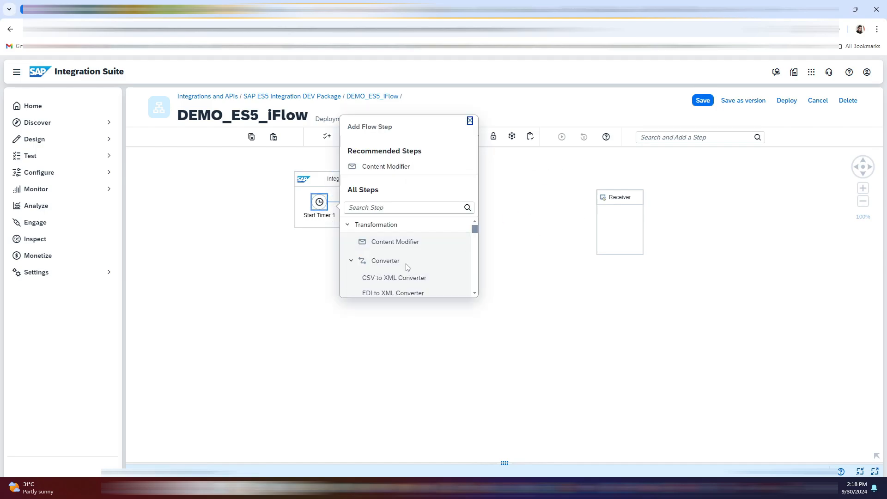
{"action": "left_click", "coordinate": [403, 243]}
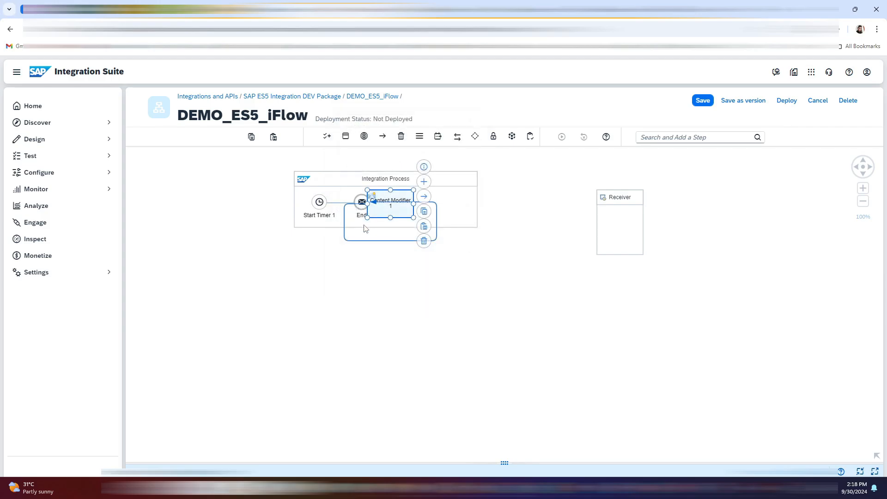
{"action": "left_click", "coordinate": [432, 191]}
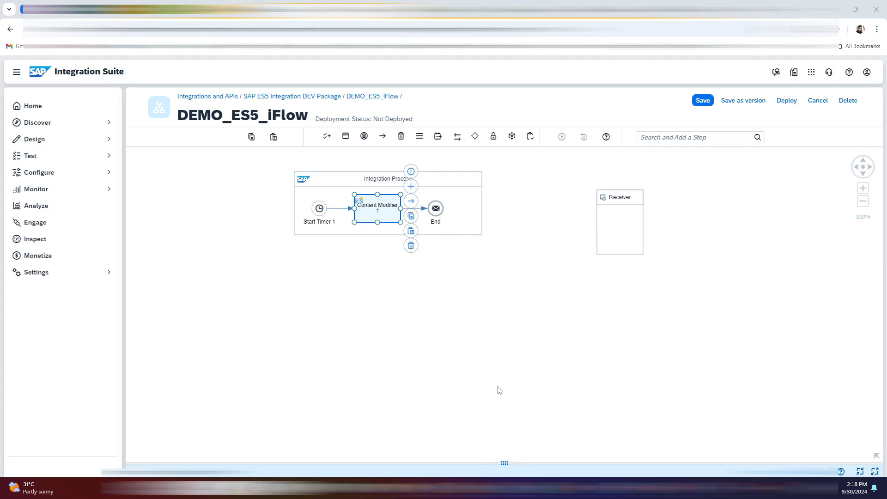
Switch to Microsoft Whiteboard and copy the full product XML list, from HT-1000 to HT-1035, beside the diagram
{"action": "left_click", "coordinate": [480, 488]}
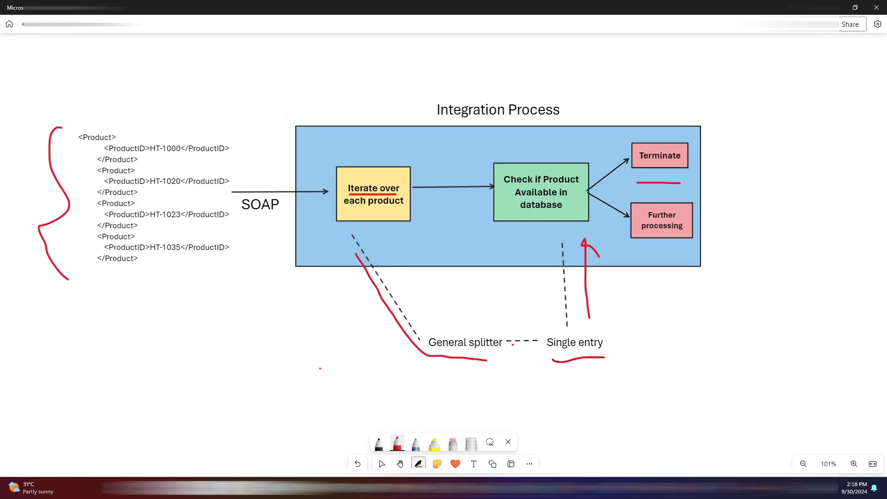
{"action": "left_click", "coordinate": [382, 464]}
{"action": "left_click", "coordinate": [163, 203]}
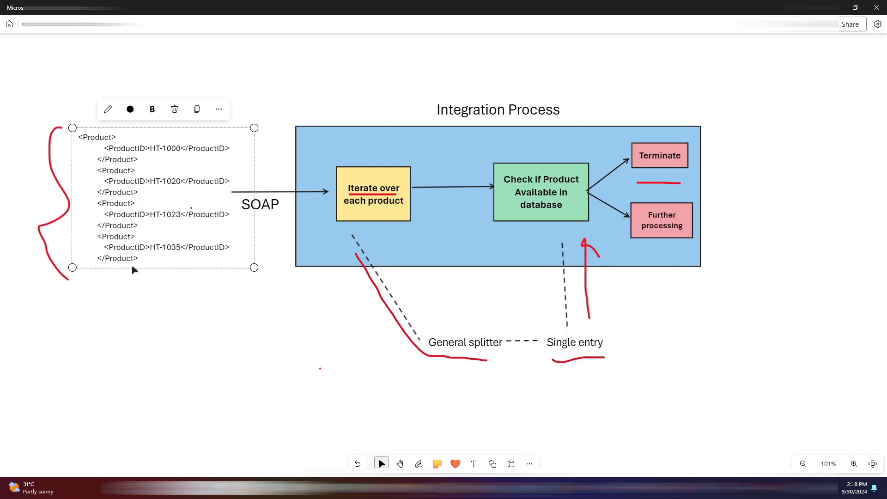
{"action": "left_click_drag", "start_coordinate": [138, 259], "coordinate": [94, 143]}
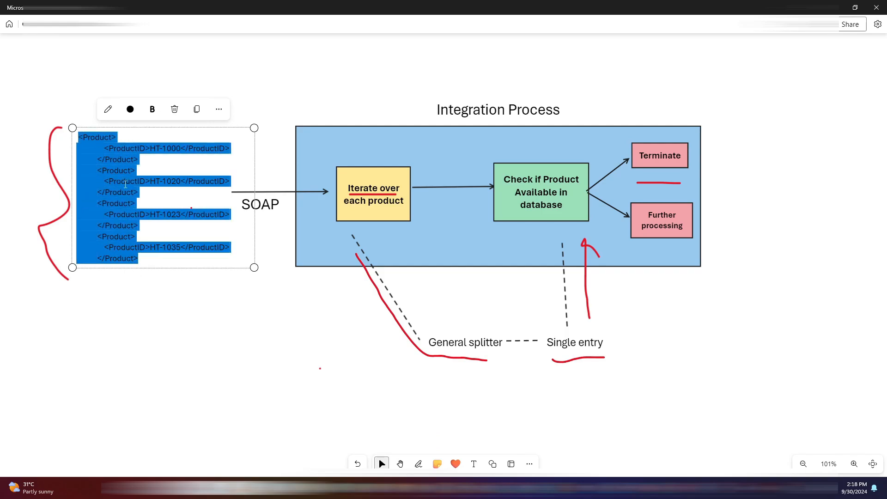
{"action": "left_click", "coordinate": [253, 285]}
Switch back to SAP Integration Suite and rename the Content Modifier as Payload
{"action": "key", "text": "alt+Tab"}
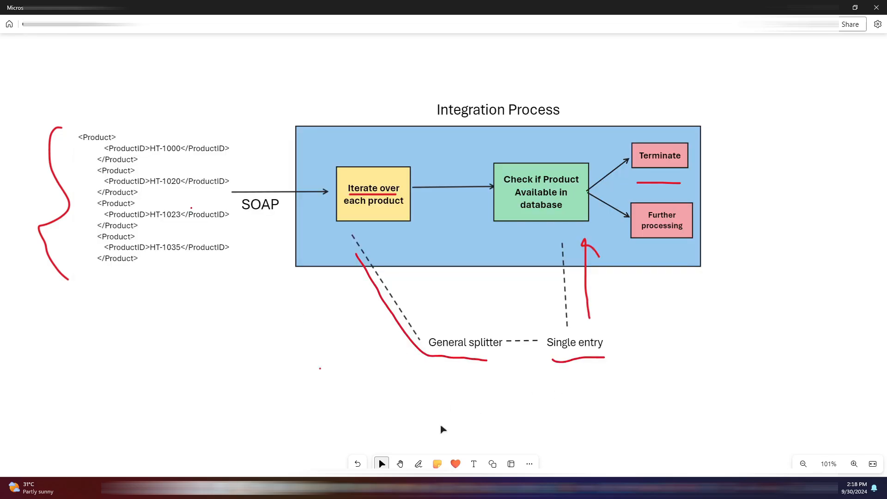
{"action": "mouse_move", "coordinate": [466, 487]}
{"action": "left_click", "coordinate": [446, 439]}
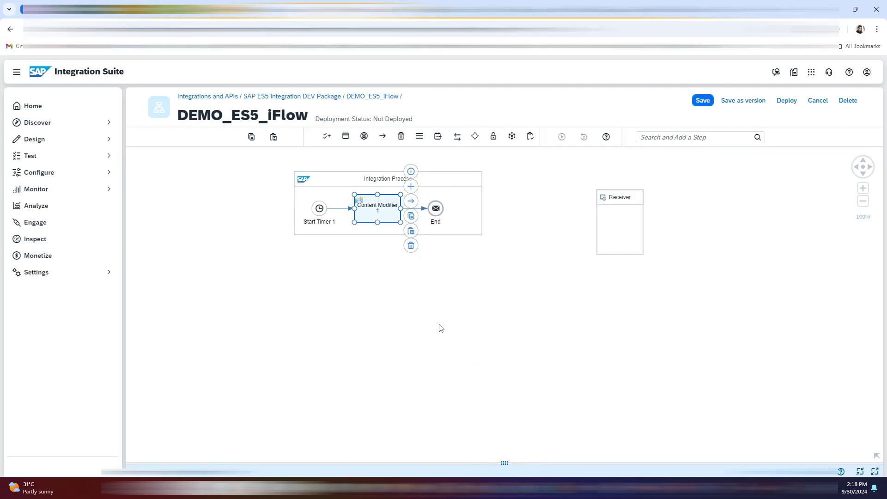
{"action": "left_click", "coordinate": [451, 178]}
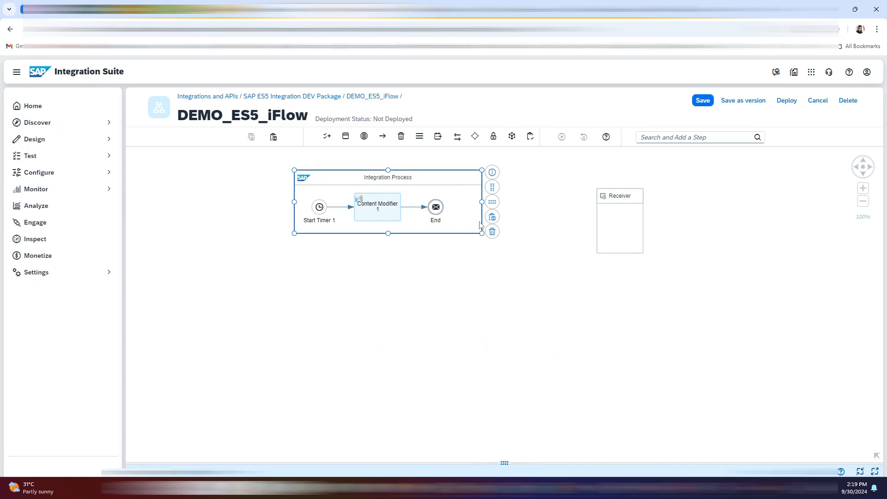
{"action": "left_click", "coordinate": [395, 210]}
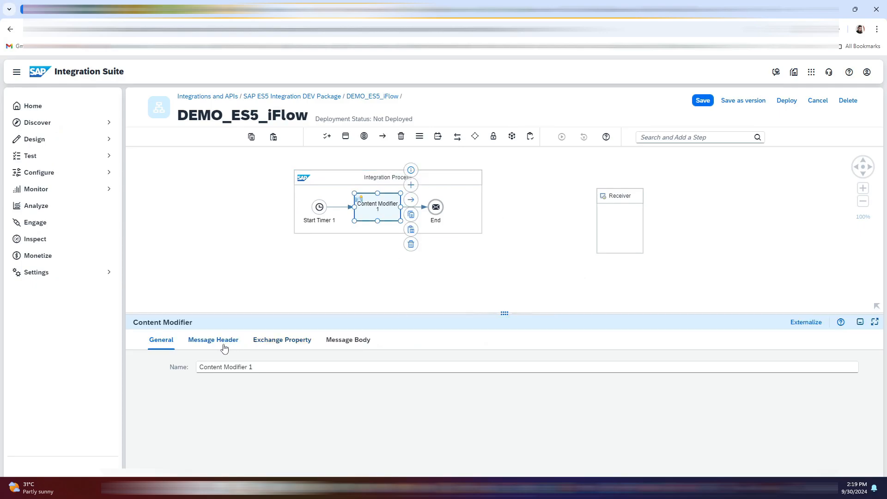
{"action": "triple_click", "coordinate": [272, 366]}
{"action": "type", "text": "DPatyload"}
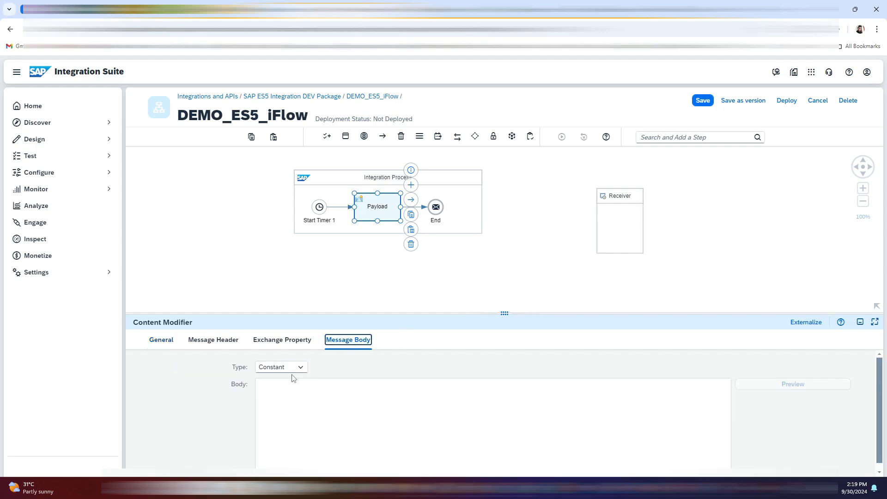
Set the Payload message body type to Expression and paste the copied product XML as its body
{"action": "left_click", "coordinate": [300, 368]}
{"action": "left_click", "coordinate": [292, 394]}
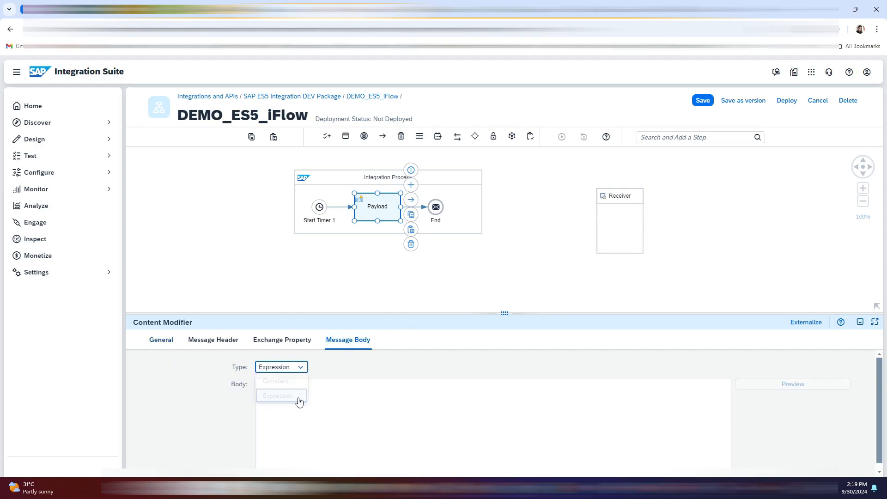
{"action": "left_click", "coordinate": [301, 398]}
{"action": "key", "text": "ctrl+v"}
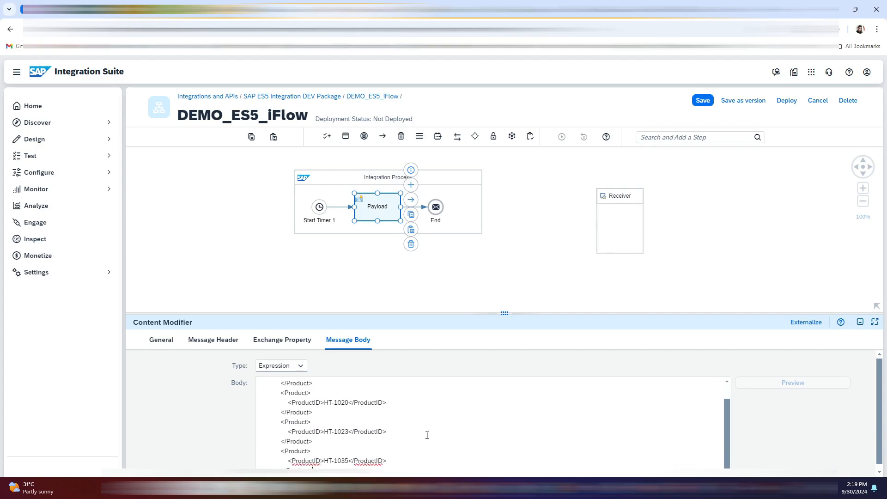
{"action": "left_click_drag", "start_coordinate": [493, 314], "coordinate": [491, 276]}
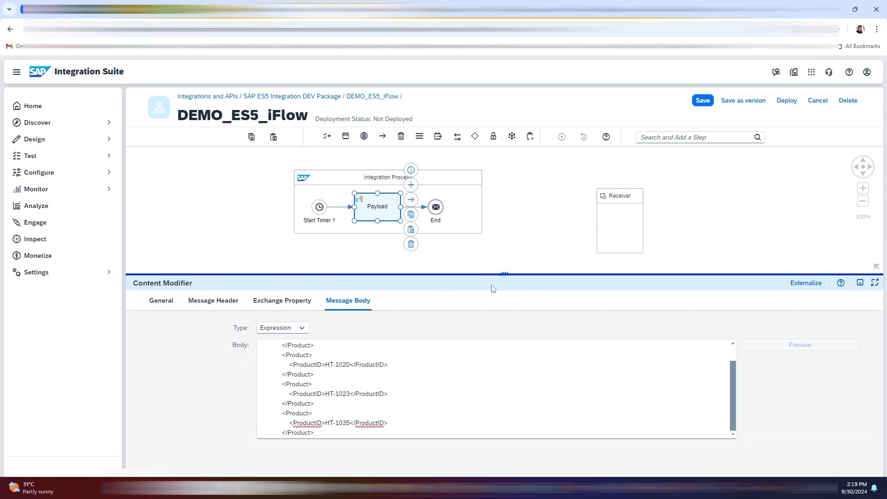
{"action": "left_click", "coordinate": [388, 217]}
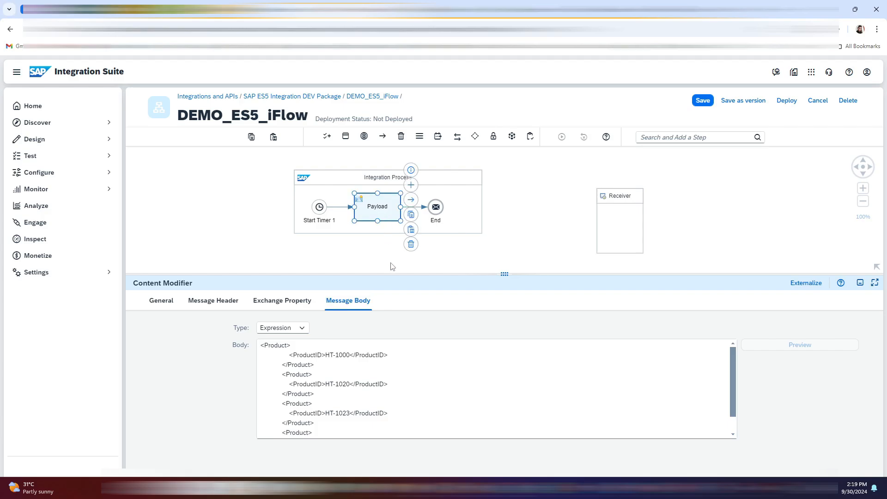
Switch to Microsoft Whiteboard and underline "each product" in the Iterate over each product box with a red stroke
{"action": "left_click", "coordinate": [475, 439]}
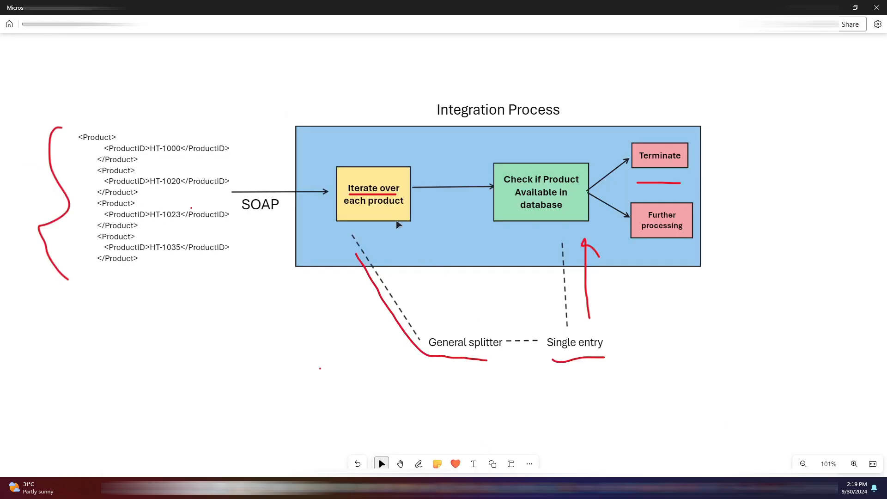
{"action": "left_click", "coordinate": [418, 463]}
{"action": "left_click_drag", "start_coordinate": [354, 211], "coordinate": [362, 209]}
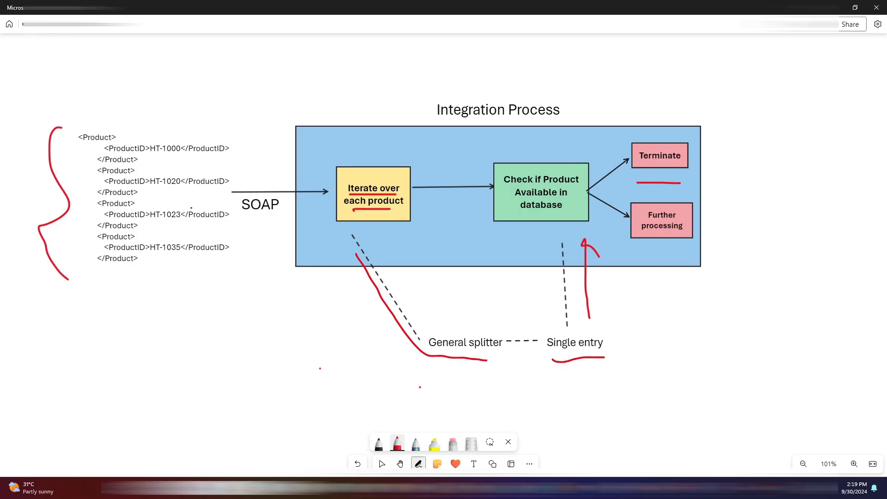
Switch back to SAP Integration Suite and add a General Splitter after Payload in the Integration Process
{"action": "key", "text": "alt+Tab"}
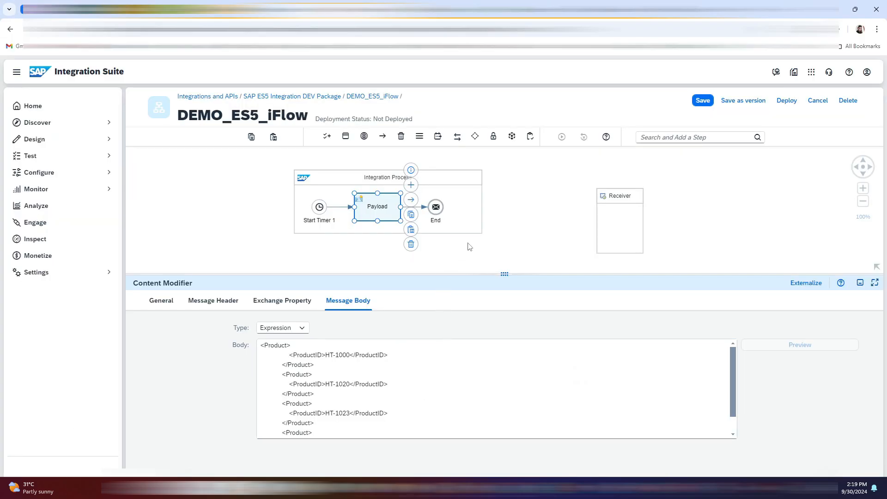
{"action": "left_click", "coordinate": [470, 246]}
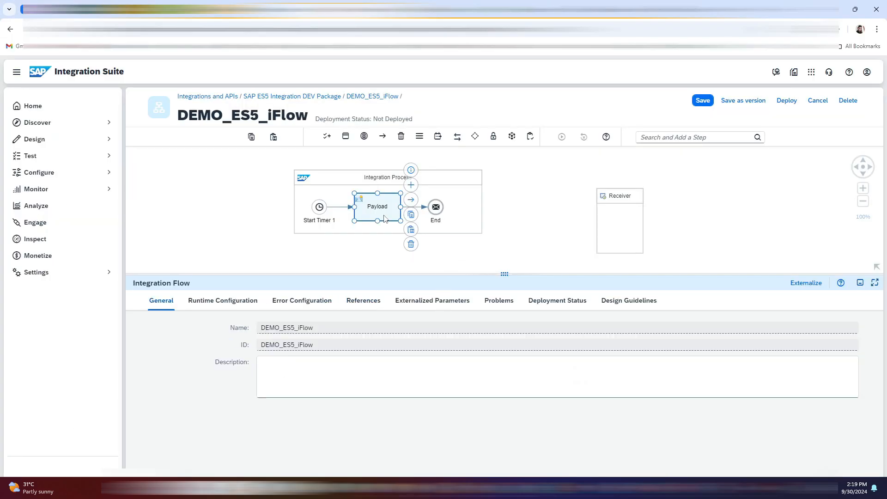
{"action": "left_click", "coordinate": [411, 185]}
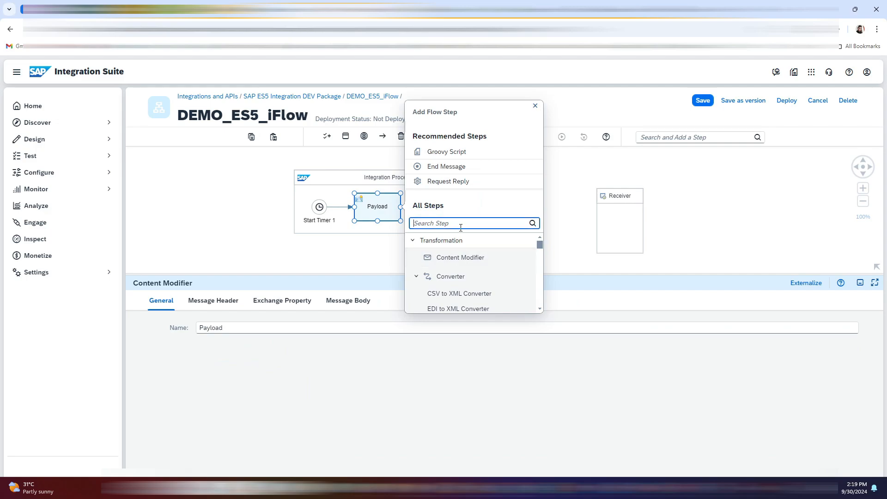
{"action": "type", "text": "sp"}
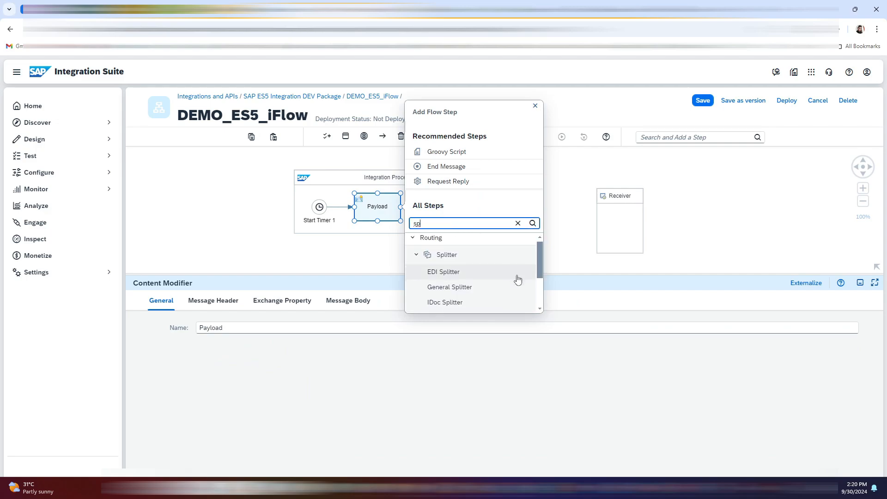
{"action": "scroll", "coordinate": [469, 286], "scroll_direction": "down", "scroll_amount": 3}
{"action": "scroll", "coordinate": [469, 286], "scroll_direction": "up", "scroll_amount": 3}
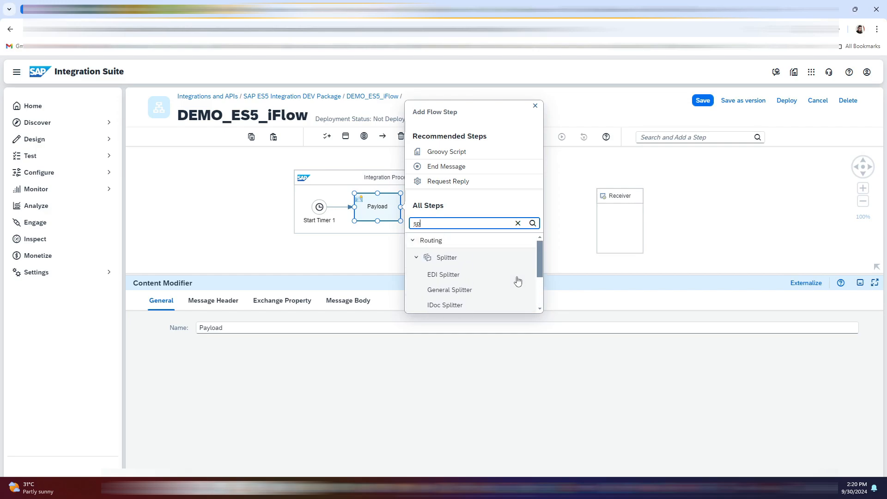
{"action": "left_click", "coordinate": [462, 291]}
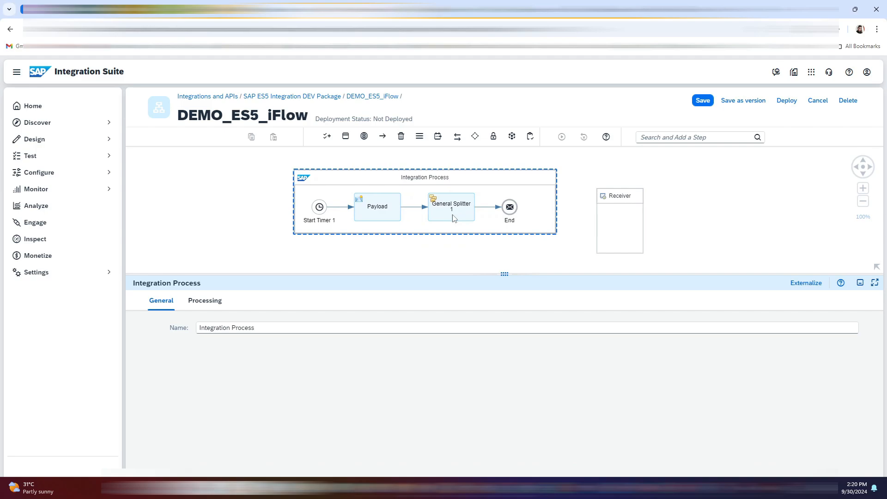
Rename the General Splitter as Iterate each ID and open its processing settings at the XPath expression
{"action": "left_click", "coordinate": [188, 302]}
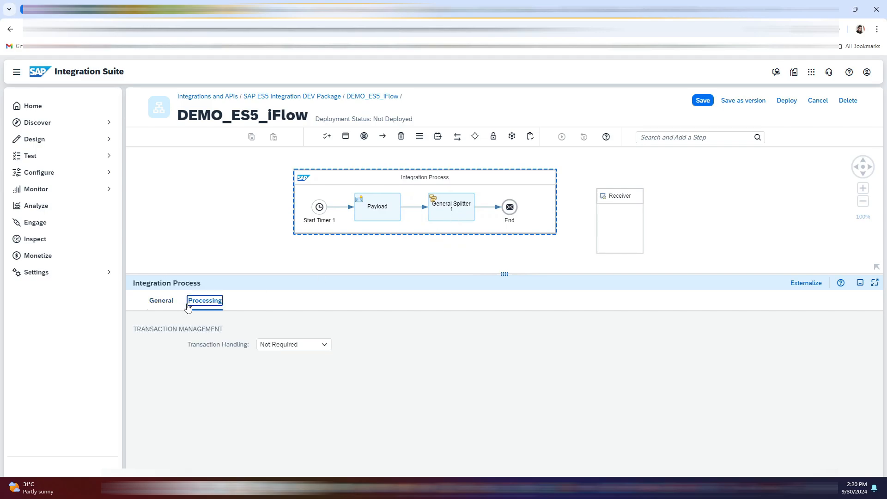
{"action": "left_click", "coordinate": [398, 255]}
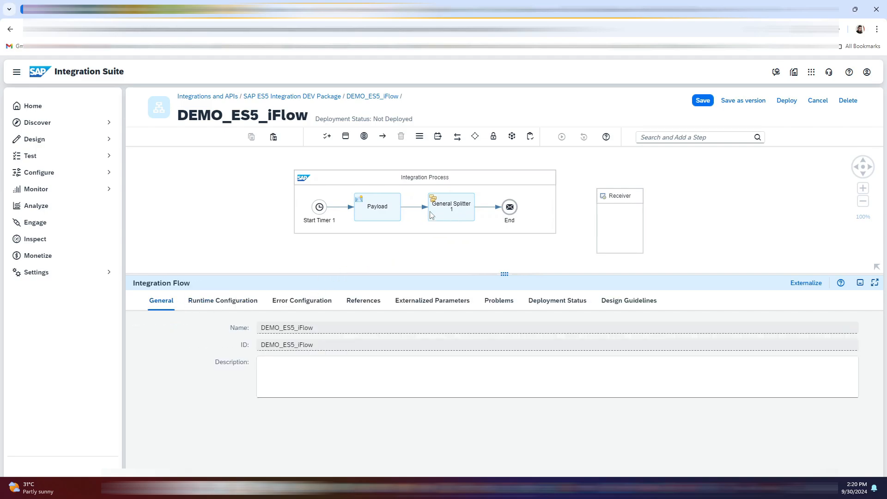
{"action": "left_click", "coordinate": [440, 210]}
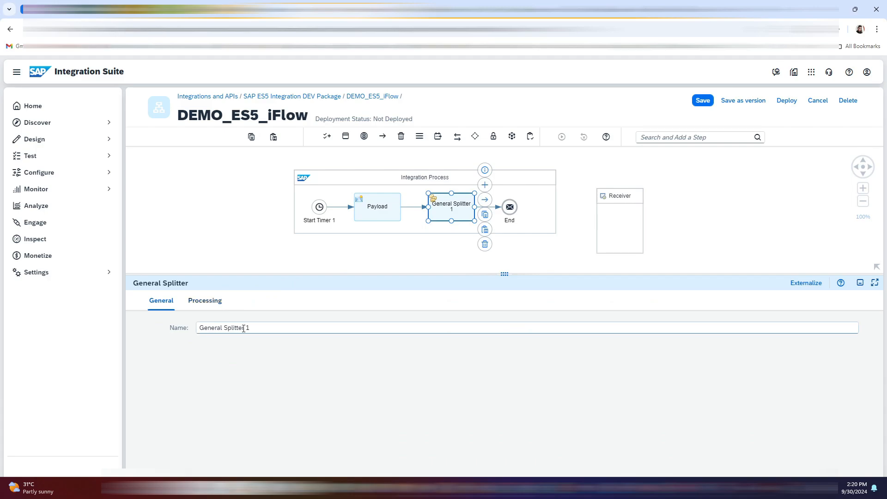
{"action": "left_click_drag", "start_coordinate": [250, 330], "coordinate": [198, 329]}
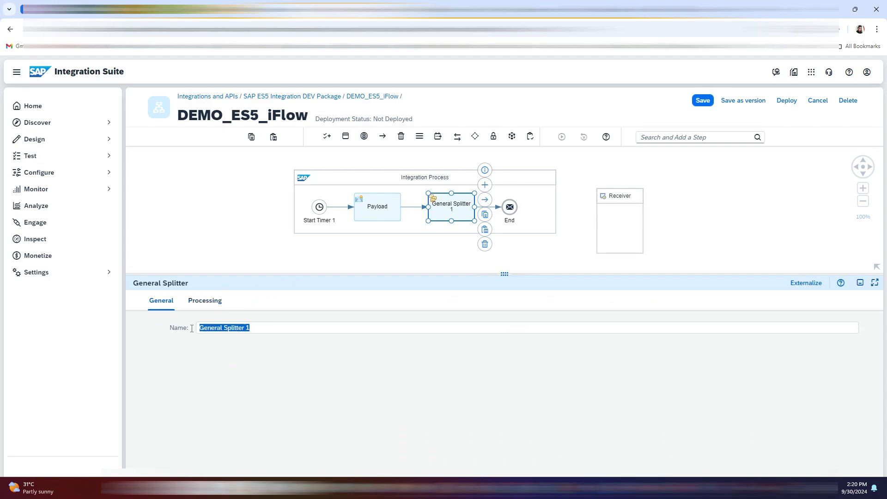
{"action": "type", "text": "Itera"}
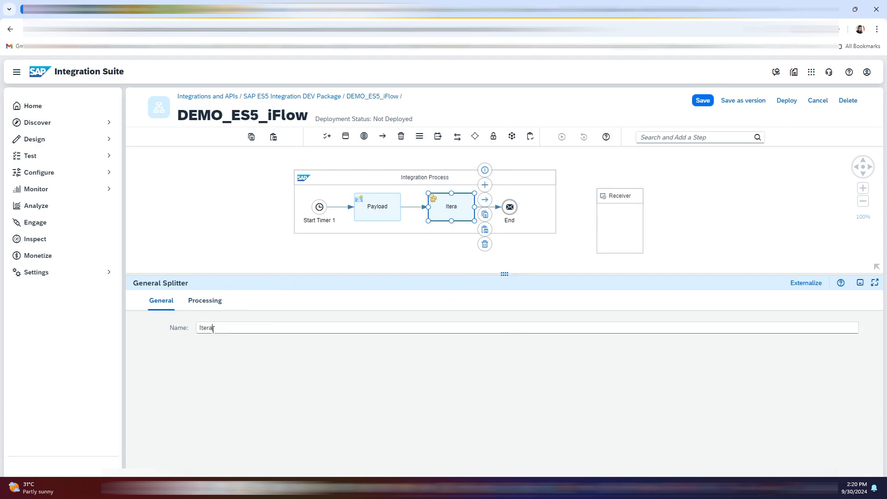
{"action": "type", "text": "te each ID"}
{"action": "left_click", "coordinate": [202, 306]}
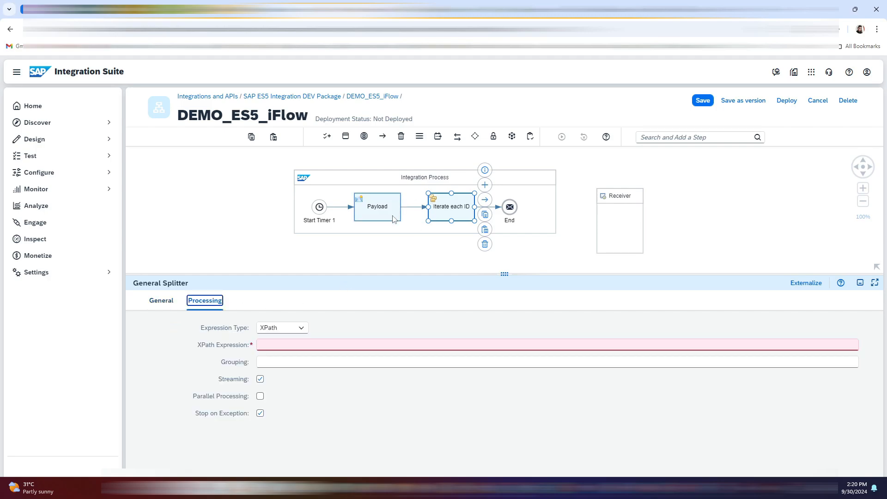
{"action": "left_click", "coordinate": [321, 340]}
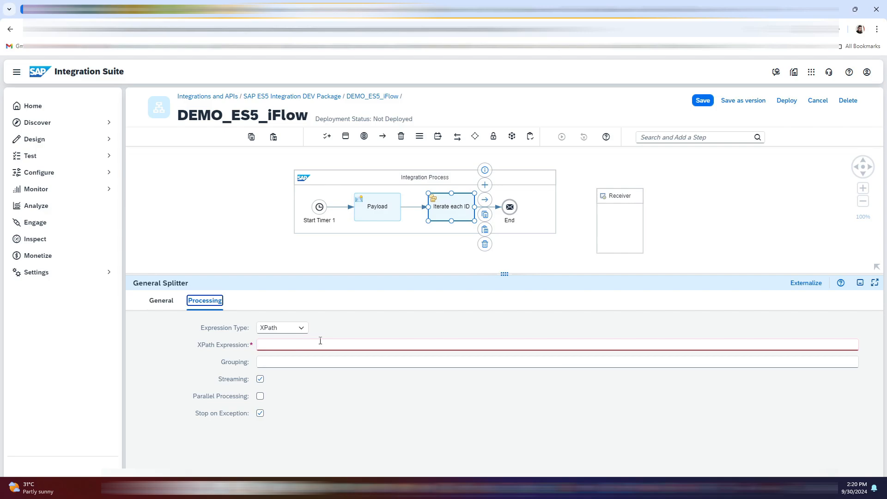
{"action": "left_click", "coordinate": [268, 347]}
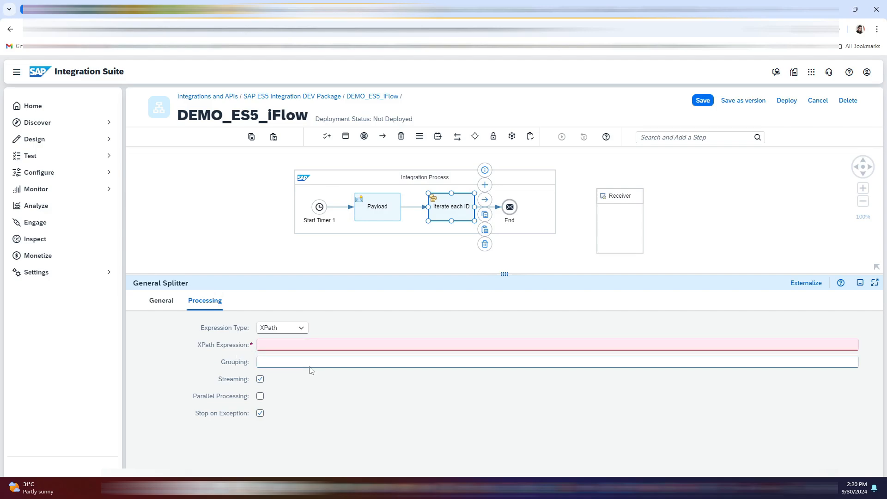
Replace the whole Payload message body with the SOAP envelope XML that wraps the Product entries in a List element
{"action": "left_click", "coordinate": [380, 221]}
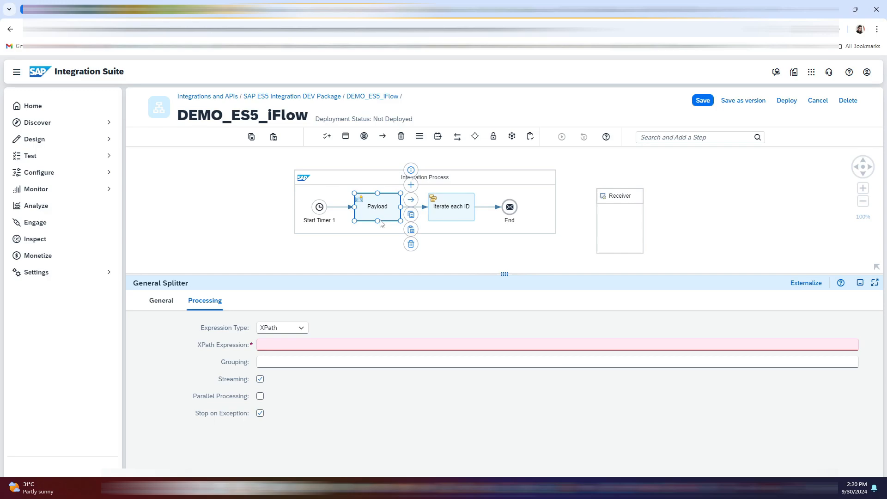
{"action": "left_click", "coordinate": [348, 302]}
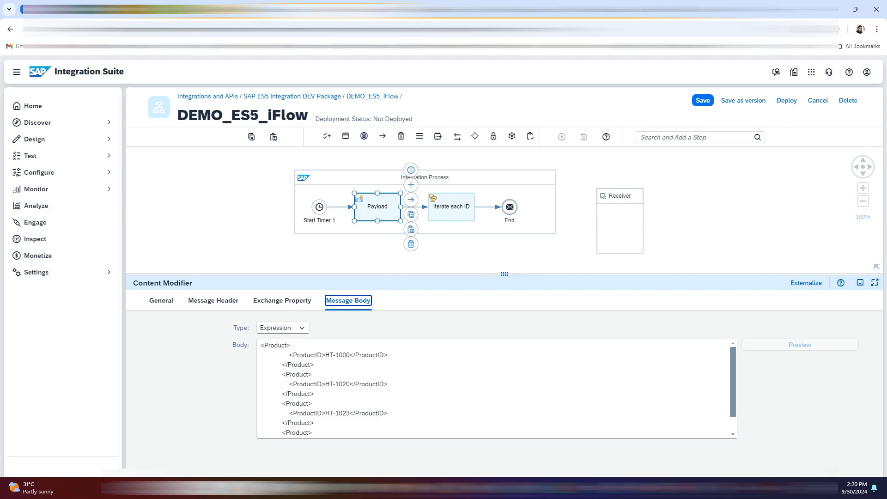
{"action": "left_click", "coordinate": [395, 412]}
{"action": "key", "text": "ctrl+a"}
{"action": "key", "text": "ctrl+v"}
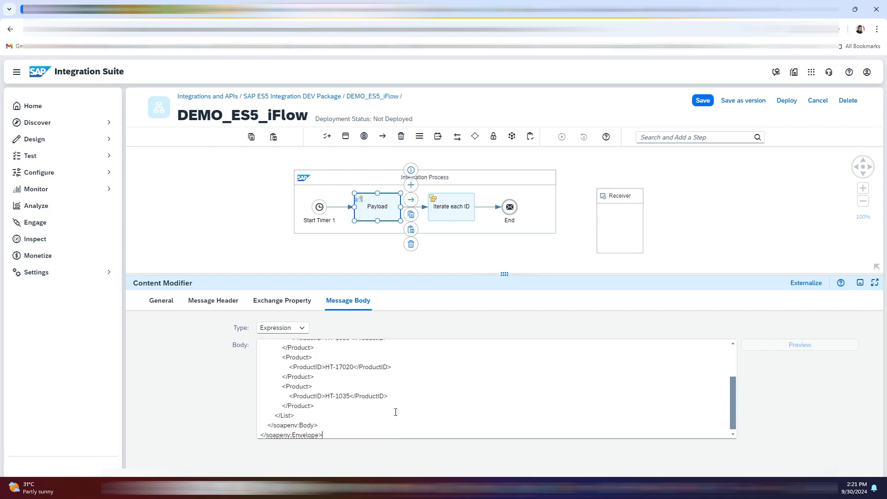
Set the Iterate each ID splitter's XPath expression to //ProductID, matching the payload's element name, and its grouping to 1
{"action": "scroll", "coordinate": [395, 413], "scroll_direction": "up", "scroll_amount": 3}
{"action": "double_click", "coordinate": [316, 393]}
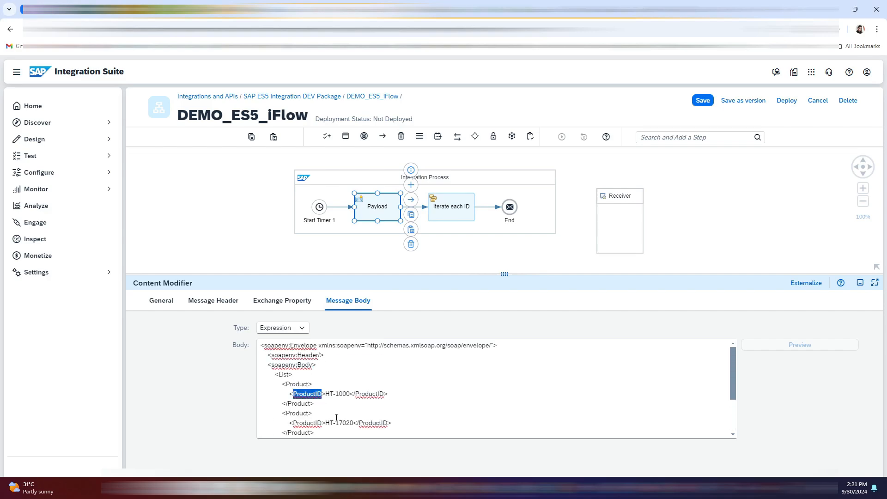
{"action": "left_click", "coordinate": [450, 212]}
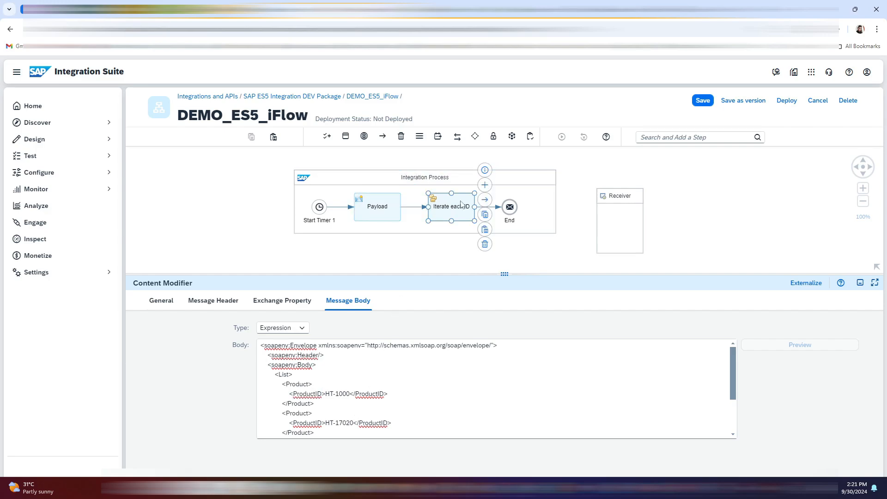
{"action": "left_click", "coordinate": [218, 303]}
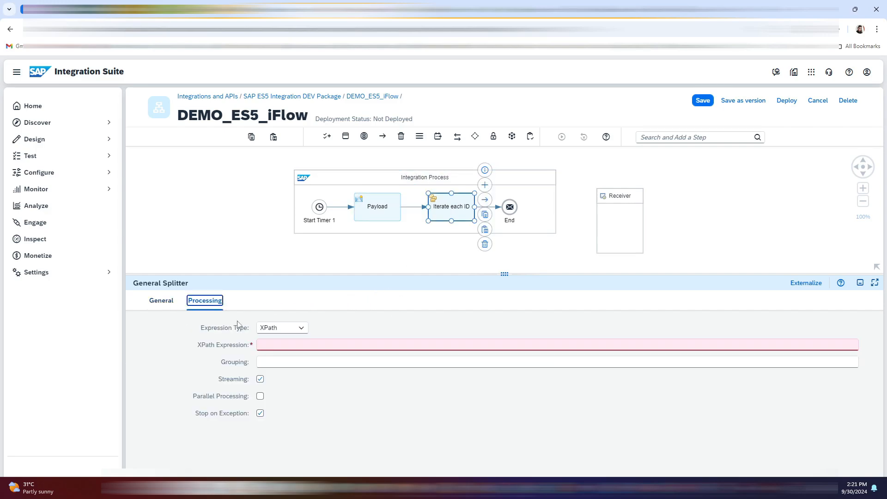
{"action": "left_click", "coordinate": [291, 345]}
{"action": "type", "text": "//ProductID"}
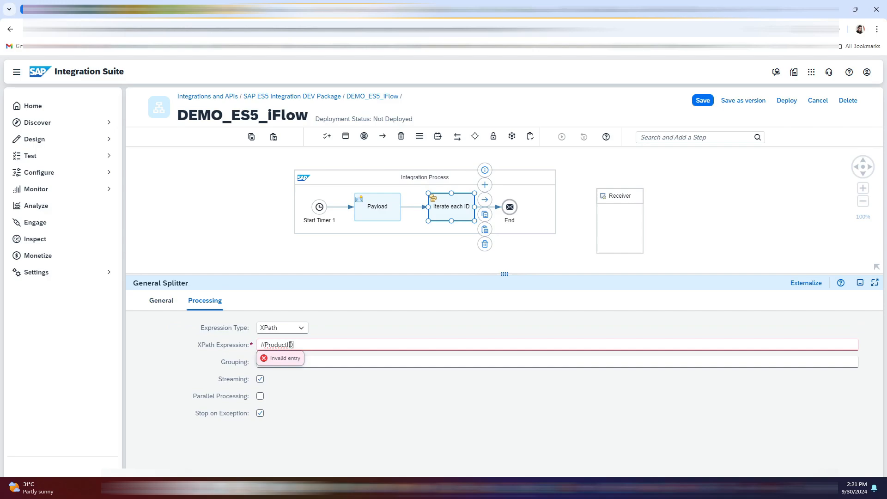
{"action": "left_click", "coordinate": [290, 375]}
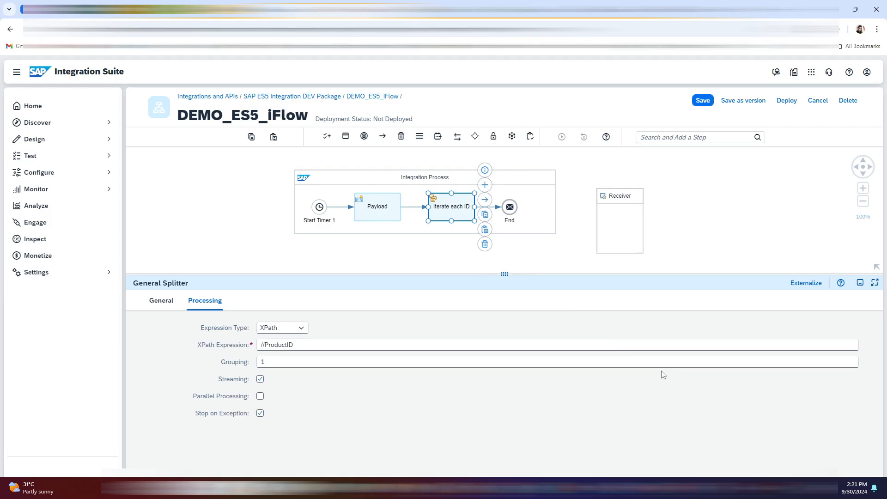
Open the General Splitter help page, highlight the statement about splitting a composite message into individual messages, and close the page
{"action": "left_click", "coordinate": [842, 283]}
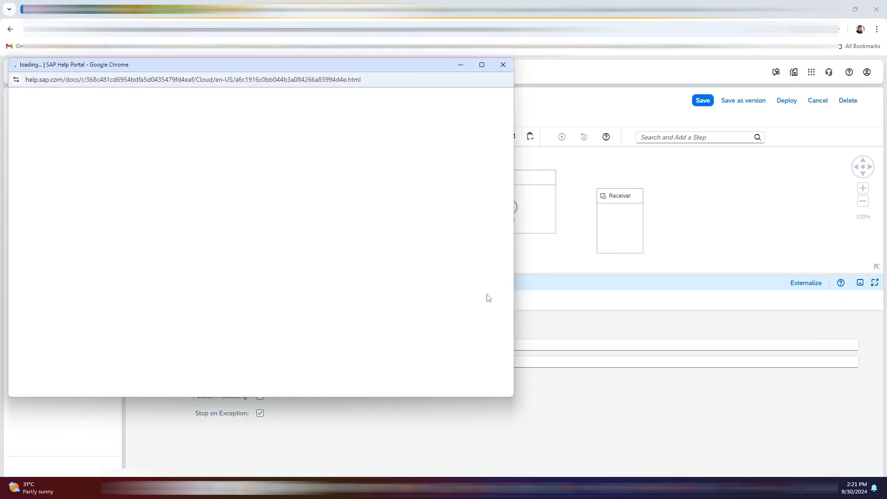
{"action": "left_click", "coordinate": [481, 65]}
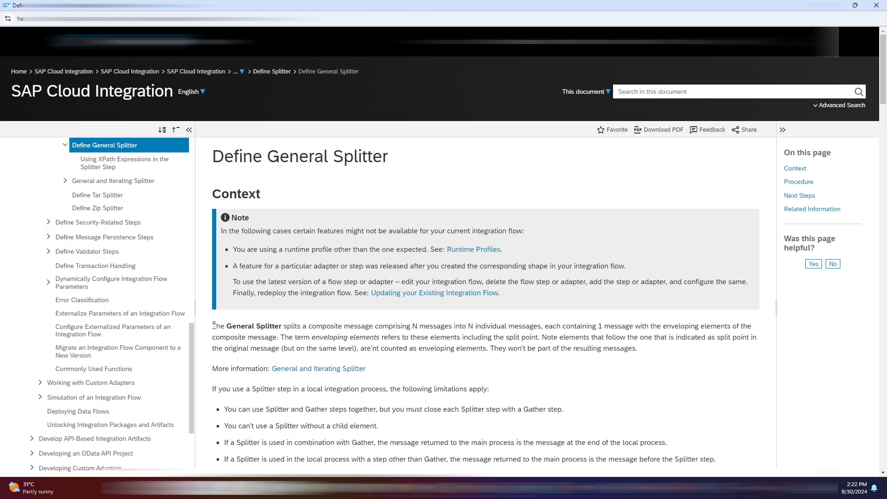
{"action": "left_click_drag", "start_coordinate": [214, 325], "coordinate": [544, 330]}
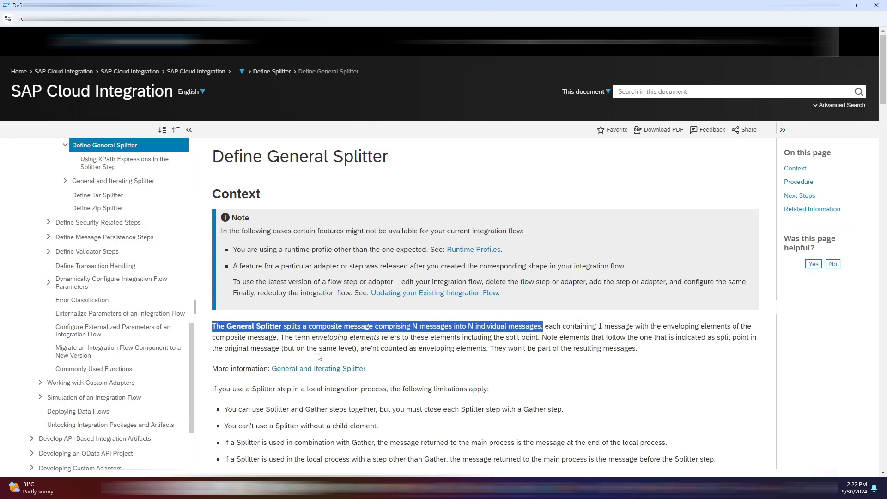
{"action": "left_click", "coordinate": [647, 355]}
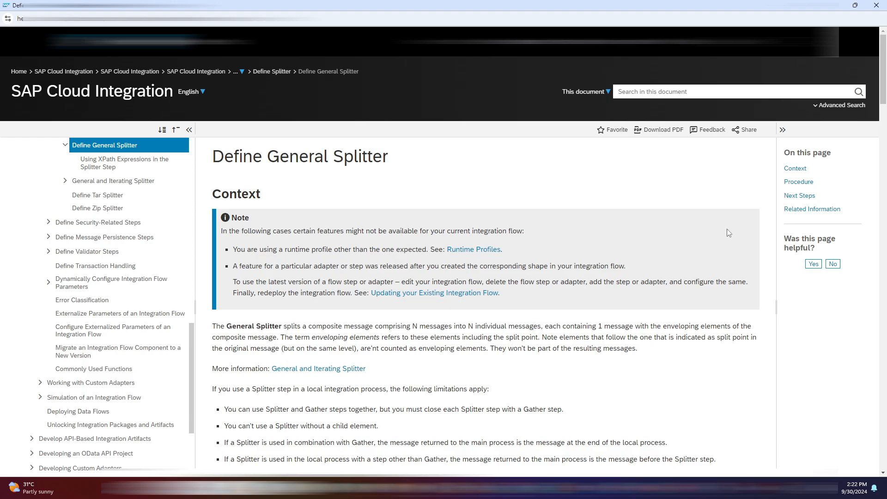
{"action": "left_click", "coordinate": [875, 6]}
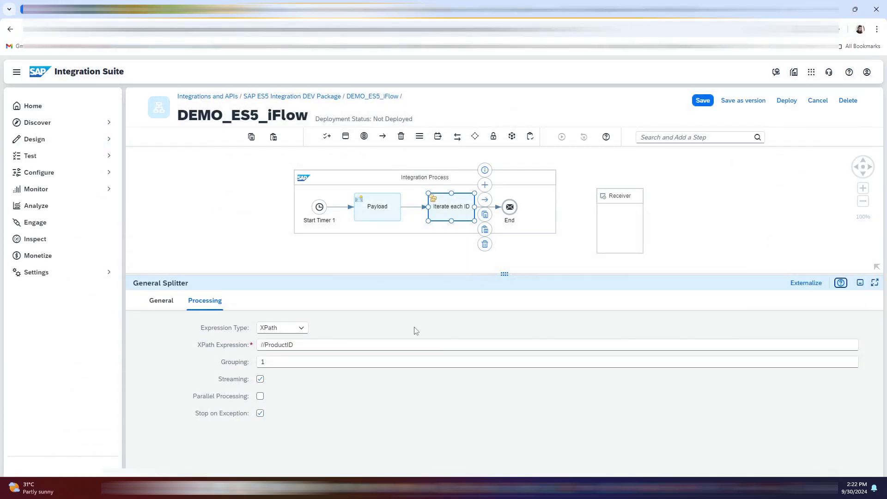
Save the integration flow as version 1.0.1 with the comment "added splitter"
{"action": "left_click", "coordinate": [751, 102]}
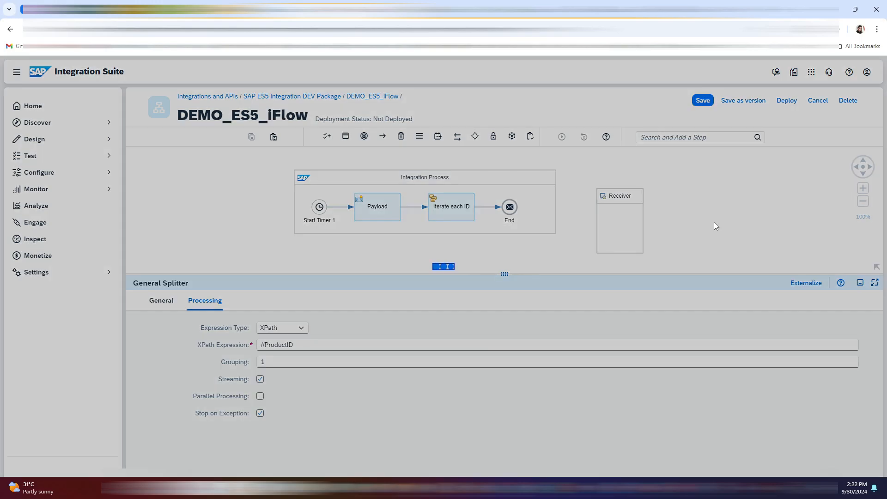
{"action": "left_click", "coordinate": [345, 269]}
{"action": "type", "text": "added splitter"}
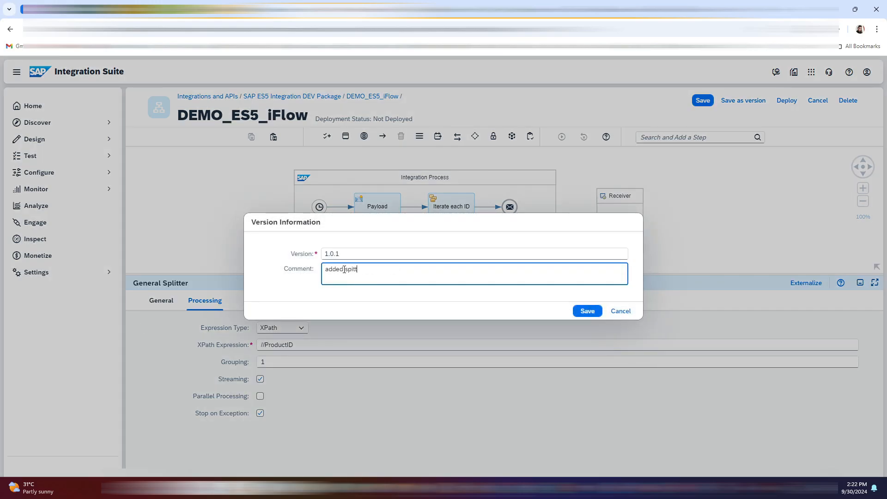
{"action": "left_click", "coordinate": [583, 310]}
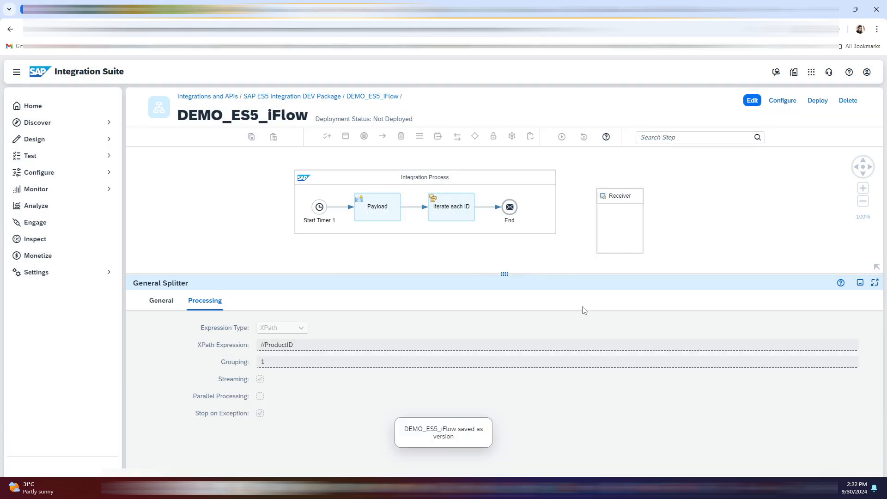
Deploy DEMO_ES5_iFlow on the Cloud Integration runtime profile
{"action": "left_click", "coordinate": [826, 109]}
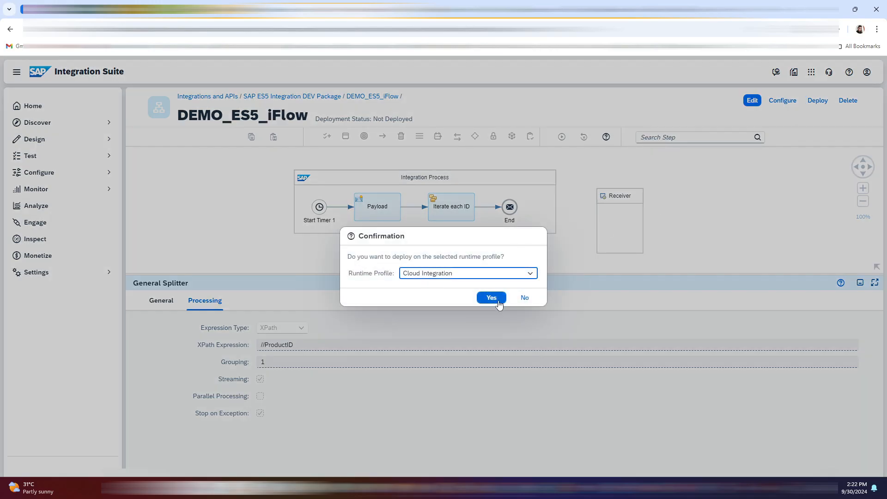
{"action": "left_click", "coordinate": [493, 298]}
{"action": "left_click", "coordinate": [495, 287]}
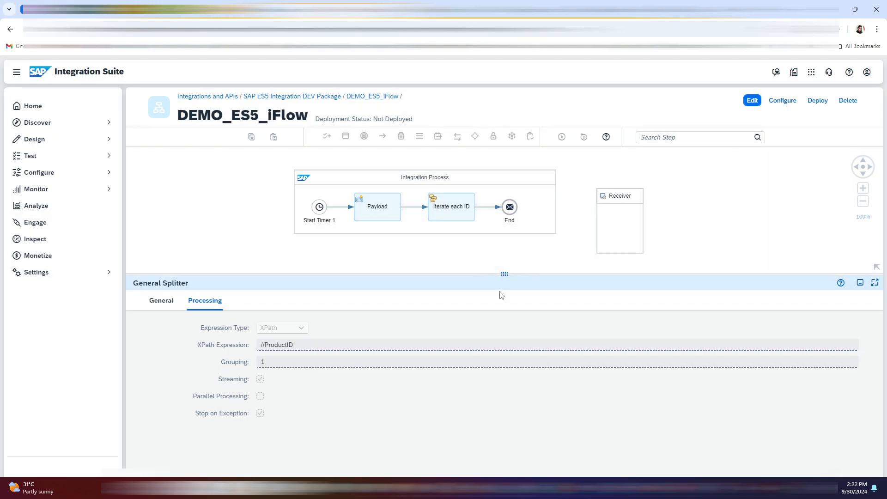
Go from the flow's deployment status to Manage Integration Content and set the log level of DEMO_ES5_iFlow to Trace
{"action": "left_click", "coordinate": [515, 266]}
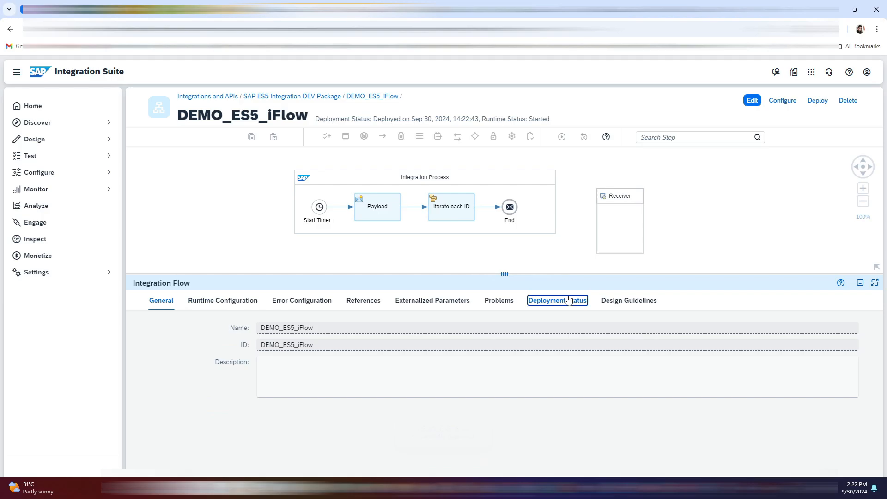
{"action": "left_click", "coordinate": [557, 300]}
{"action": "left_click", "coordinate": [365, 327]}
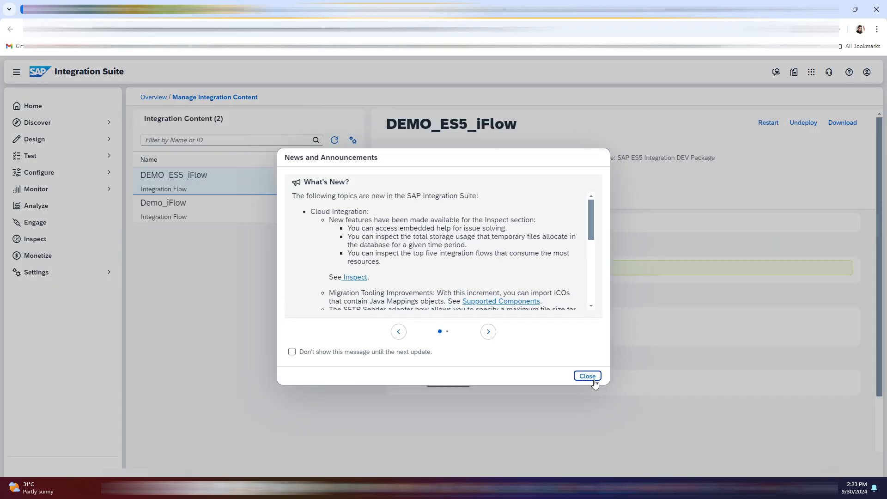
{"action": "left_click", "coordinate": [589, 376]}
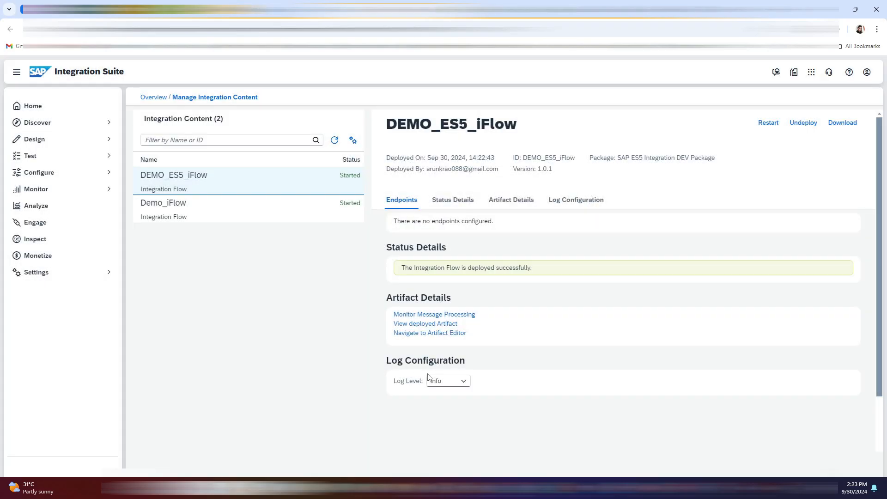
{"action": "left_click", "coordinate": [458, 383]}
{"action": "left_click", "coordinate": [444, 454]}
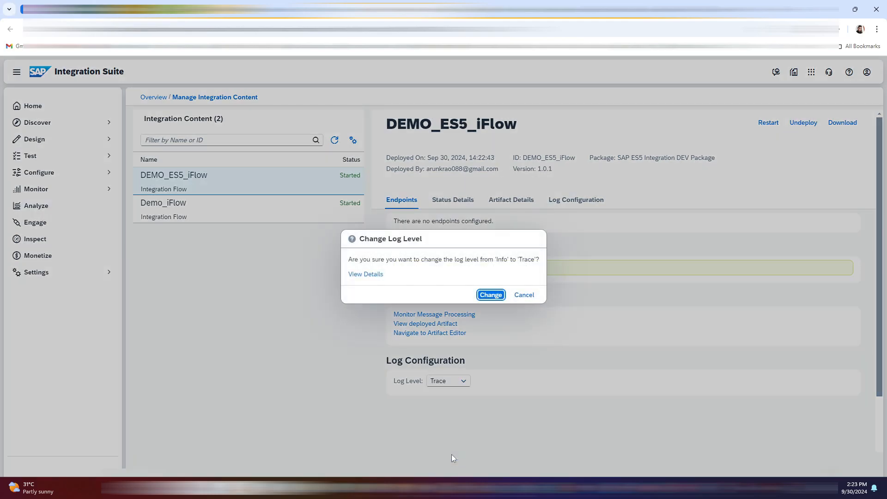
{"action": "left_click", "coordinate": [499, 295]}
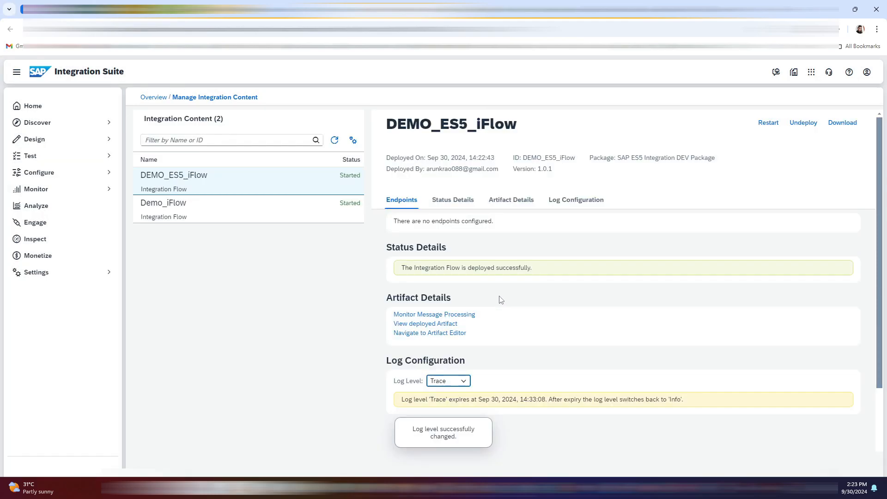
Return to the flow editor and redeploy DEMO_ES5_iFlow on the Cloud Integration profile so it runs with tracing
{"action": "key", "text": "ctrl+shift+Tab"}
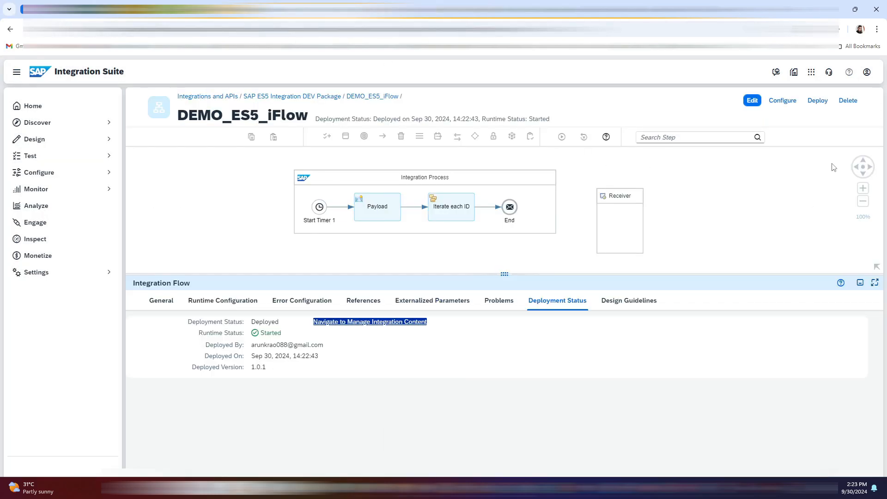
{"action": "left_click", "coordinate": [818, 101]}
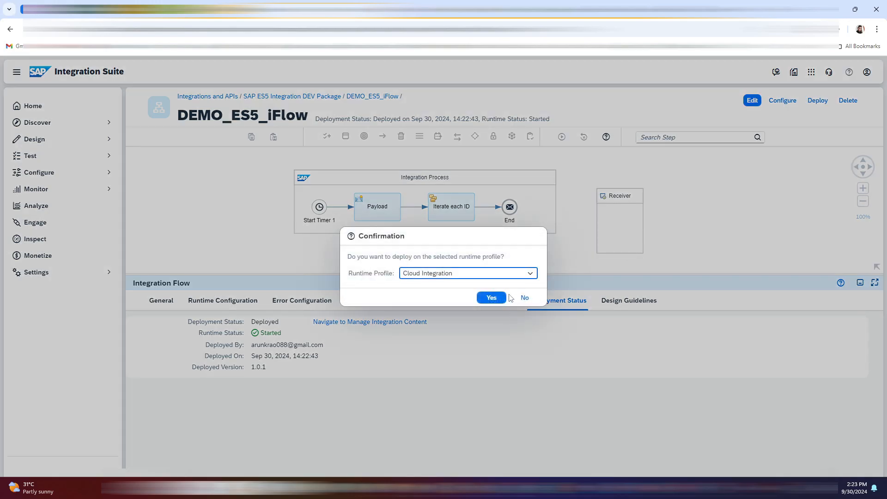
{"action": "left_click", "coordinate": [492, 298]}
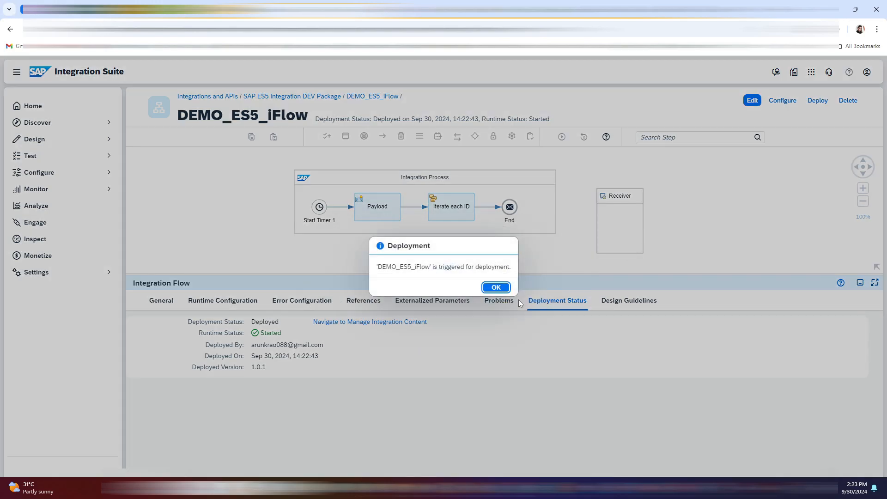
{"action": "left_click", "coordinate": [495, 287]}
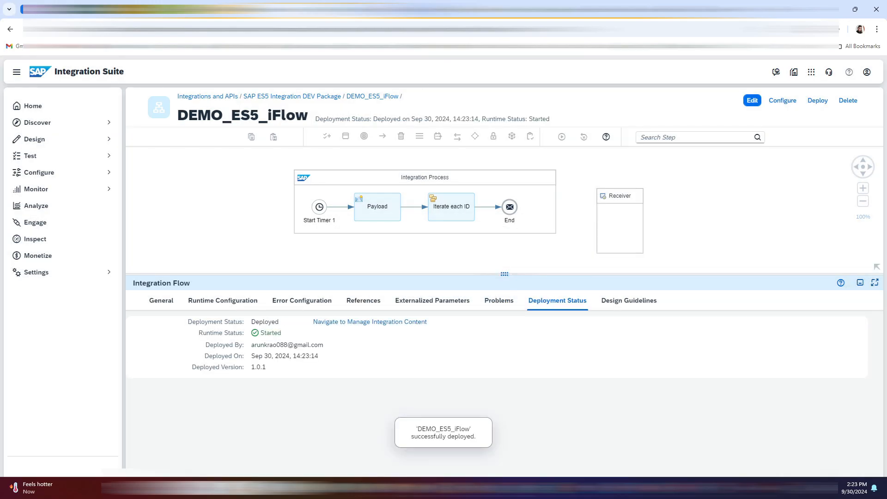
Monitor the message processing of DEMO_ES5_iFlow and open the trace run of its most recent message
{"action": "left_click", "coordinate": [416, 9]}
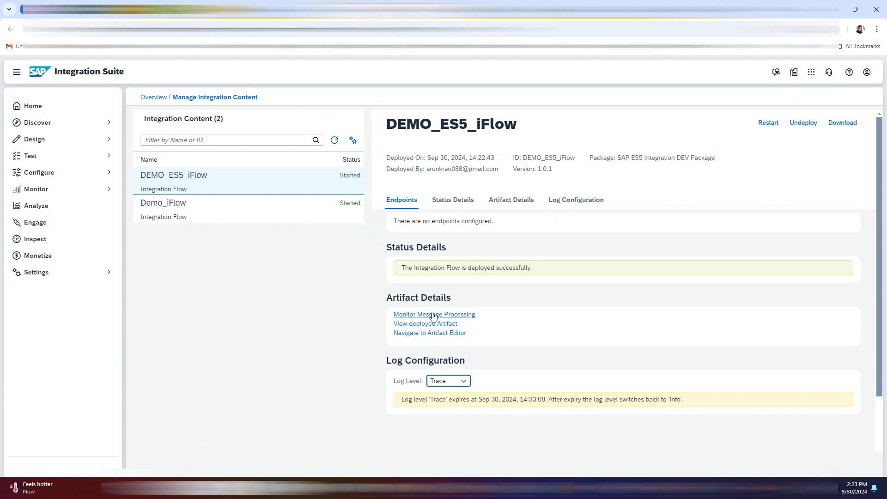
{"action": "left_click", "coordinate": [460, 316]}
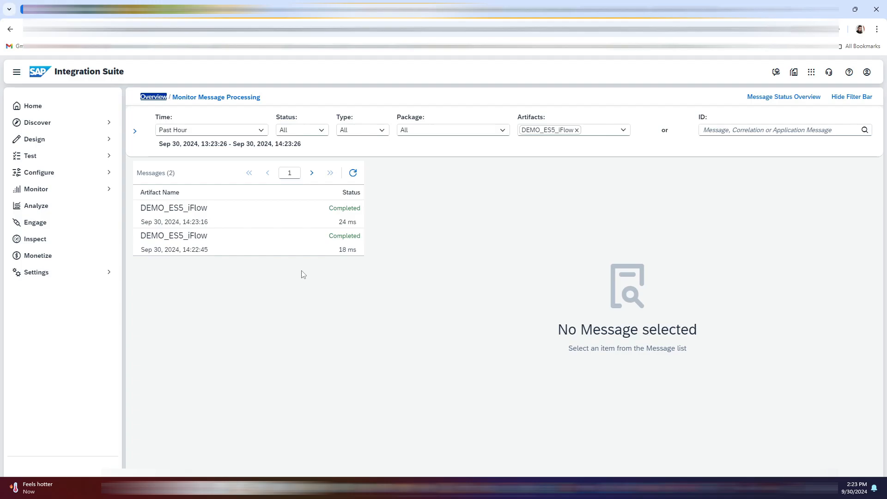
{"action": "left_click", "coordinate": [200, 217]}
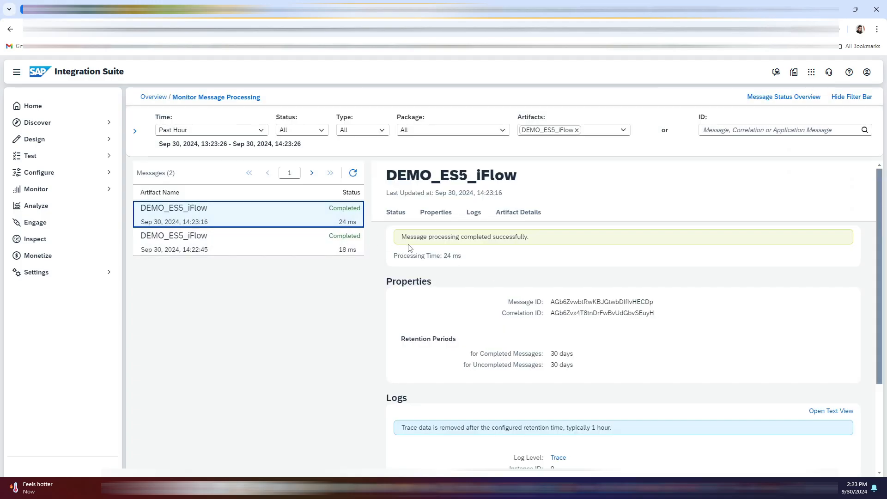
{"action": "scroll", "coordinate": [566, 459], "scroll_direction": "down", "scroll_amount": 3}
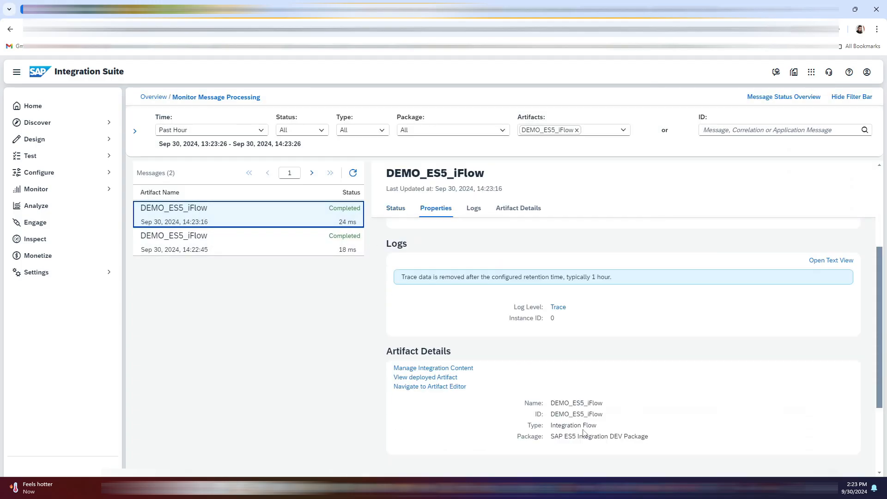
{"action": "left_click", "coordinate": [557, 308]}
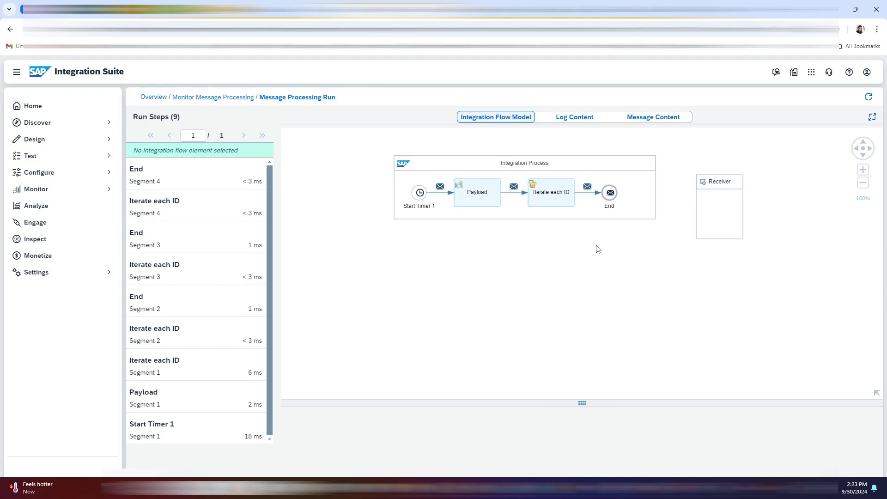
Review the run steps and inspect the message payload before the Payload step in Segment 1
{"action": "scroll", "coordinate": [206, 422], "scroll_direction": "down", "scroll_amount": 1}
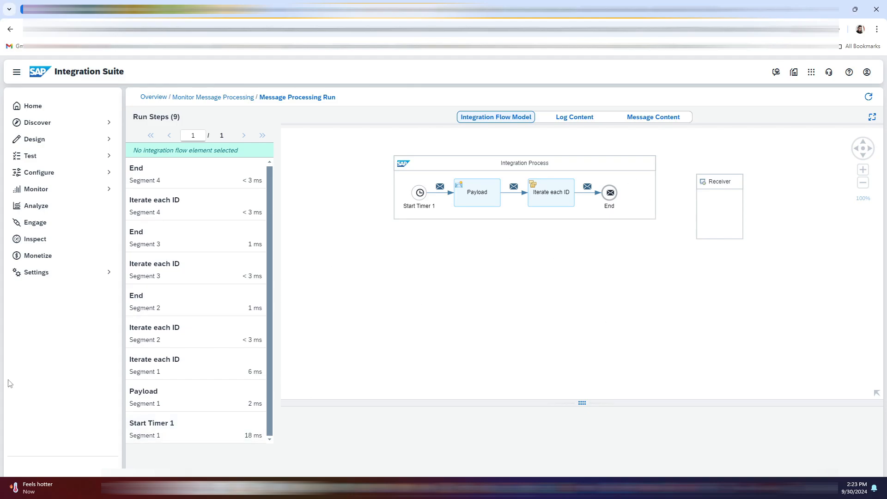
{"action": "left_click", "coordinate": [196, 378]}
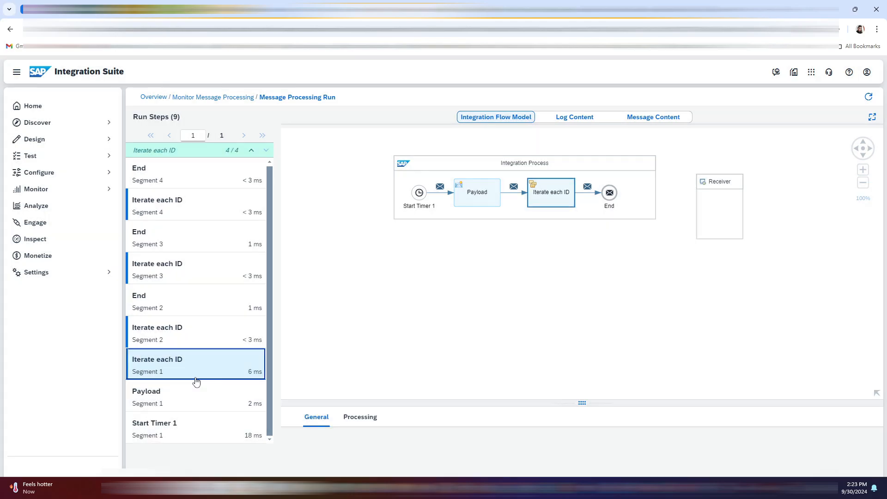
{"action": "left_click", "coordinate": [208, 392]}
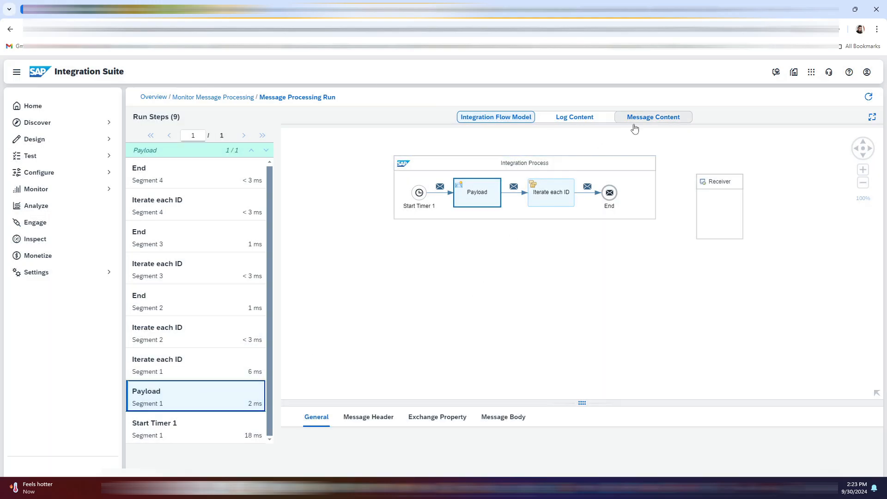
{"action": "left_click", "coordinate": [635, 129]}
{"action": "left_click", "coordinate": [434, 158]}
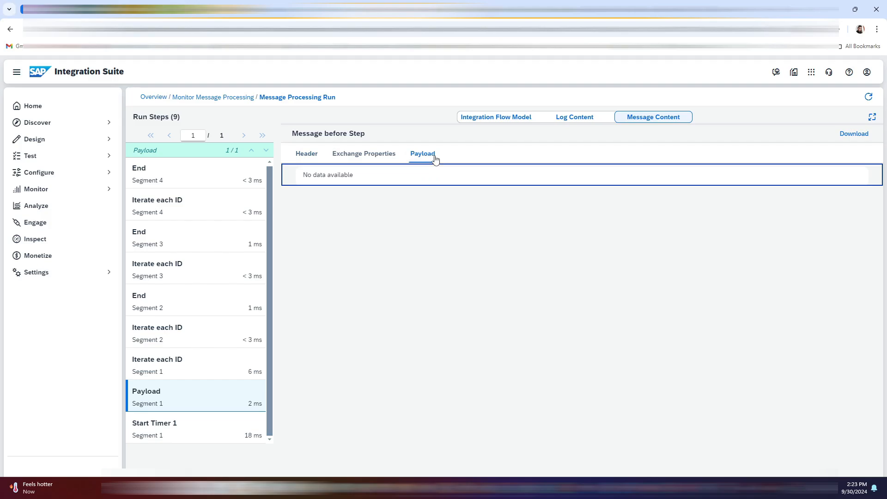
Inspect the payload before Iterate each ID in Segment 1 and highlight its SOAP envelope XML
{"action": "left_click", "coordinate": [199, 366]}
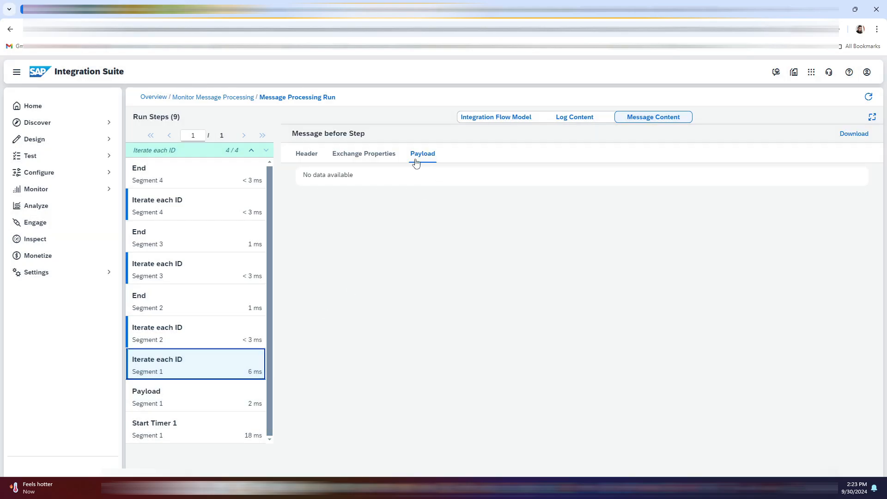
{"action": "left_click_drag", "start_coordinate": [303, 191], "coordinate": [424, 283]}
{"action": "left_click", "coordinate": [424, 284]}
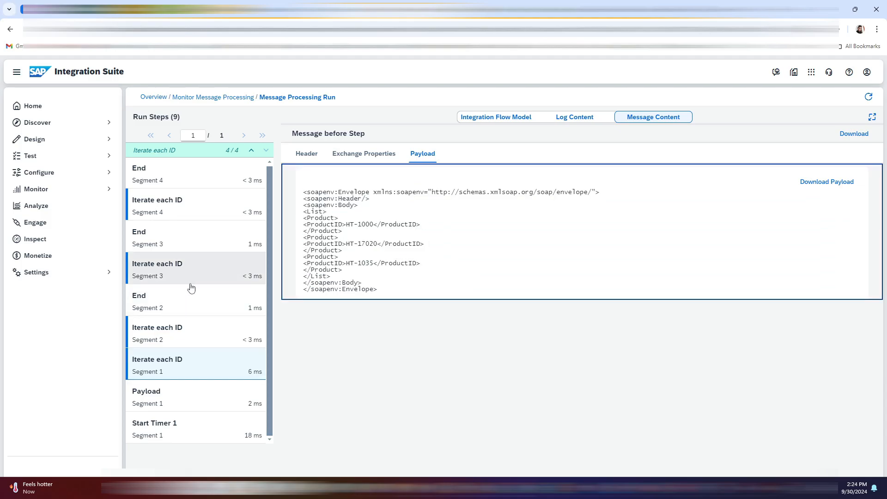
Inspect the payloads before the End steps in Segments 2, 3 and 4 to examine each split message
{"action": "left_click", "coordinate": [183, 334]}
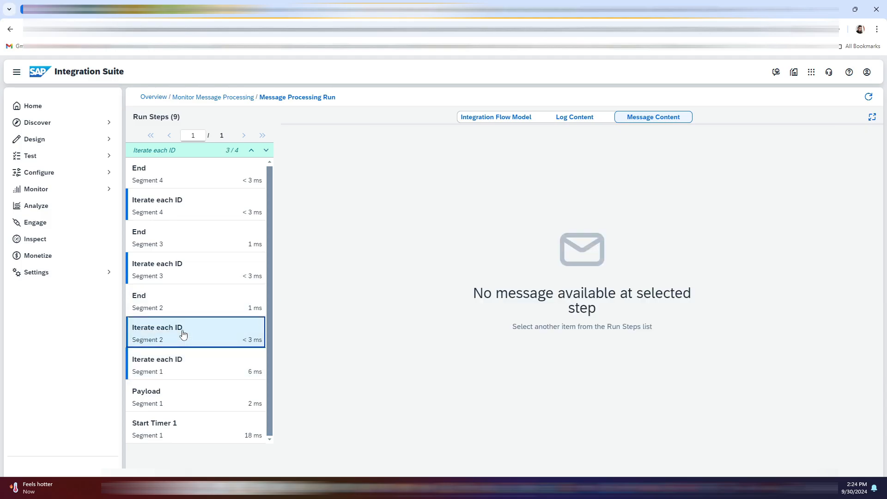
{"action": "left_click", "coordinate": [204, 307]}
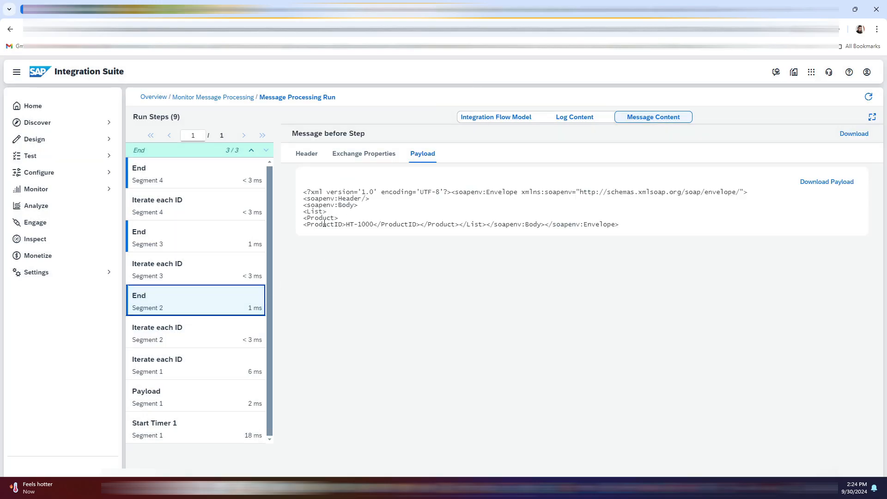
{"action": "left_click", "coordinate": [298, 230]}
{"action": "key", "text": "ctrl+a"}
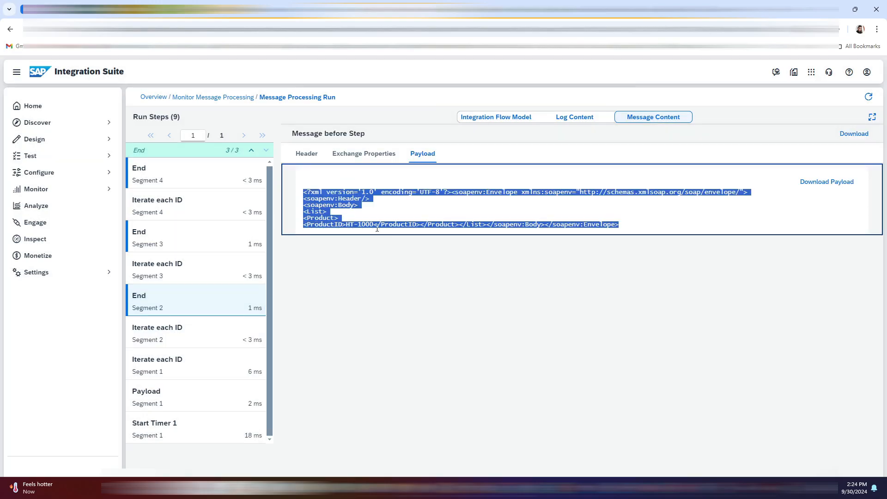
{"action": "left_click", "coordinate": [377, 229]}
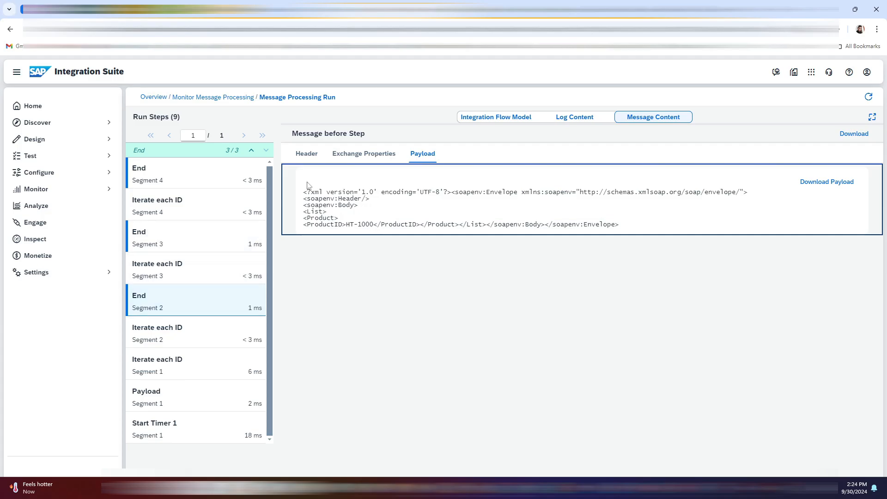
{"action": "left_click", "coordinate": [192, 242]}
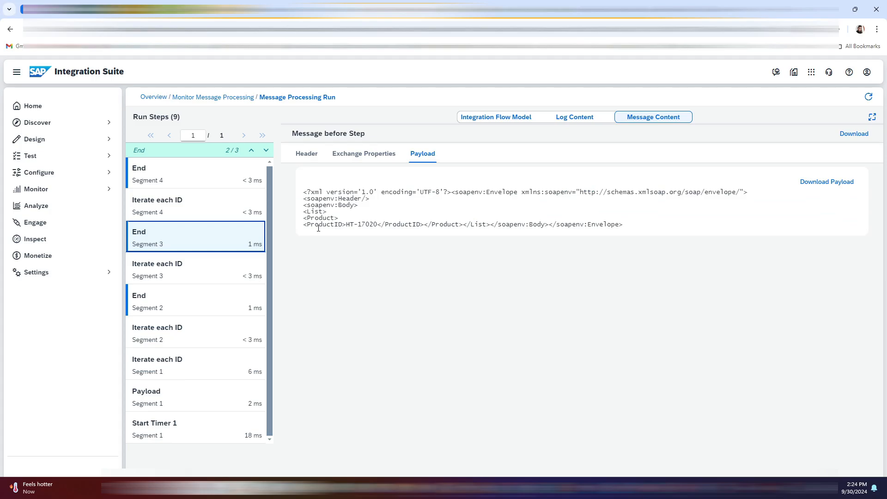
{"action": "left_click", "coordinate": [211, 183]}
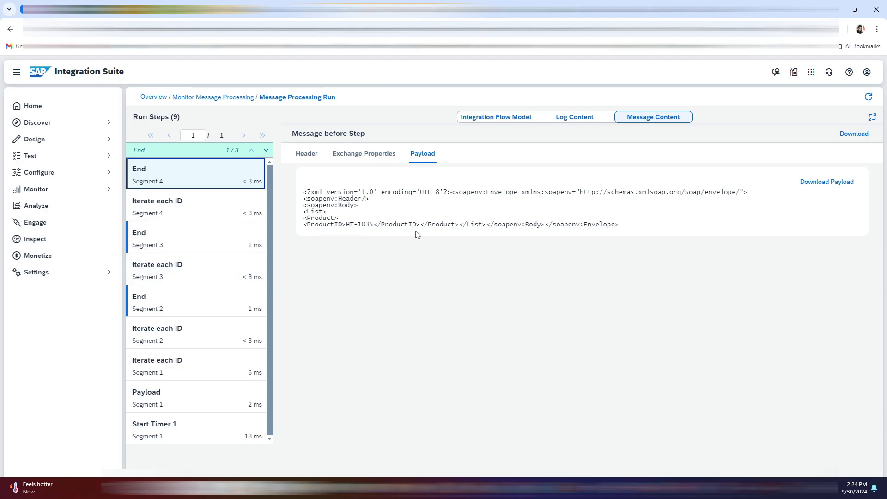
Switch to the whiteboard diagram, circle "Single entry" and add the text note "Exchange property of Content MOdifier" beside it
{"action": "left_click", "coordinate": [318, 9]}
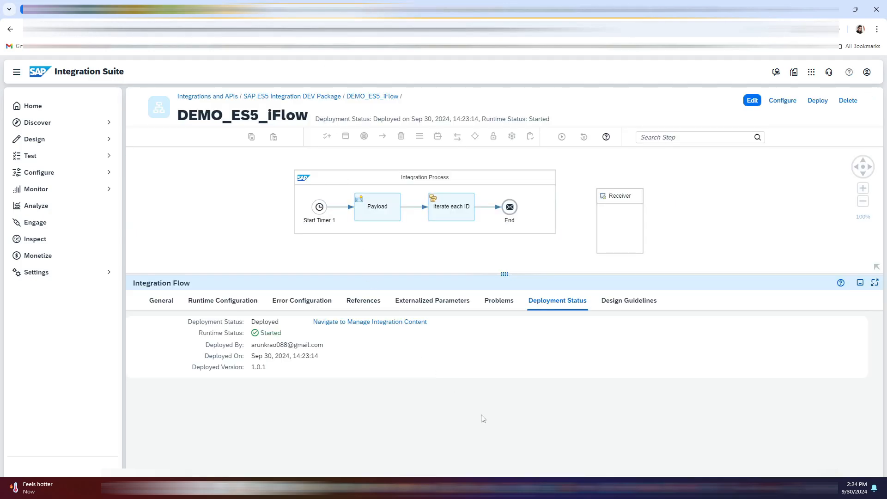
{"action": "left_click", "coordinate": [493, 488]}
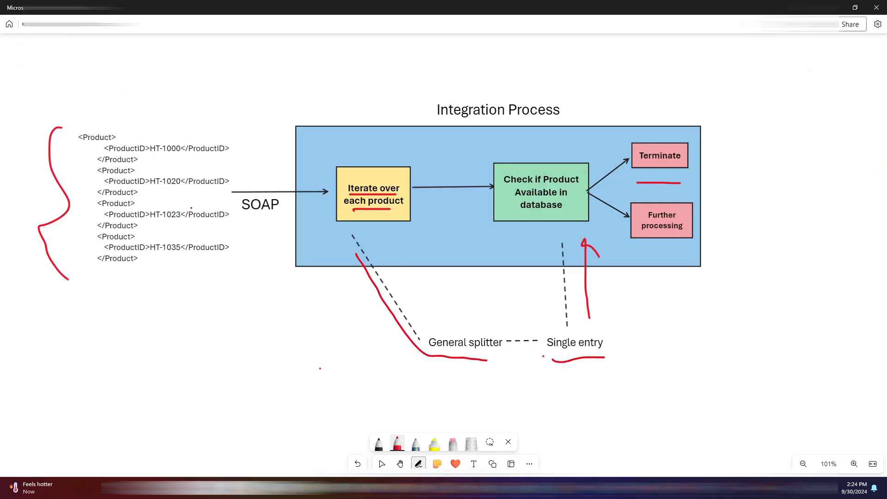
{"action": "mouse_move", "coordinate": [566, 322]}
{"action": "left_mouse_down"}
{"action": "mouse_move", "coordinate": [613, 354]}
{"action": "mouse_move", "coordinate": [540, 352]}
{"action": "mouse_move", "coordinate": [547, 325]}
{"action": "left_mouse_up"}
{"action": "double_click", "coordinate": [681, 349]}
{"action": "type", "text": "Ex"}
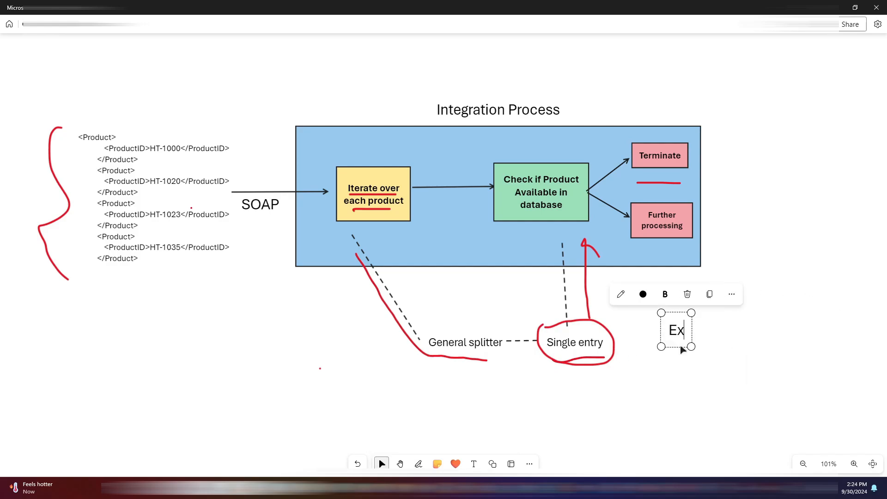
{"action": "type", "text": "change property of Content MOdifier"}
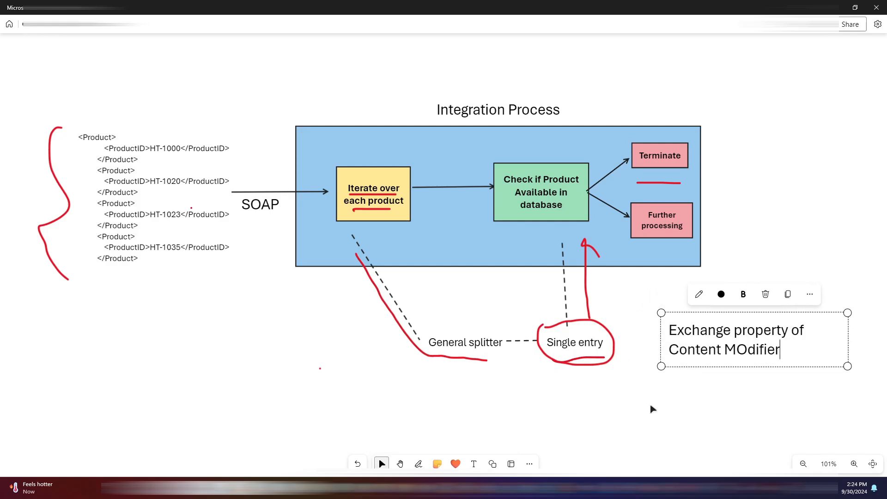
{"action": "left_click", "coordinate": [650, 406]}
{"action": "left_click_drag", "start_coordinate": [685, 357], "coordinate": [655, 366]}
Return to DEMO_ES5_iFlow in Integration Suite, enable editing and add a Content Modifier after Iterate each ID
{"action": "left_click", "coordinate": [491, 488]}
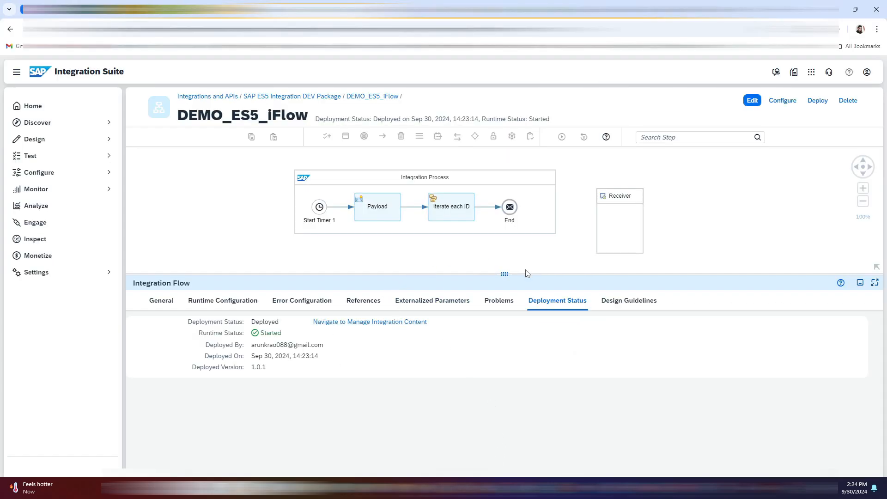
{"action": "left_click", "coordinate": [752, 101]}
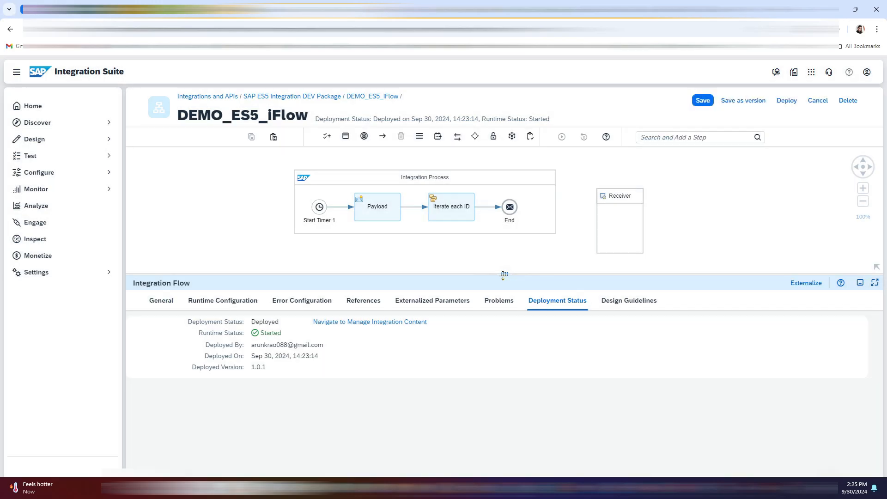
{"action": "left_click", "coordinate": [468, 212]}
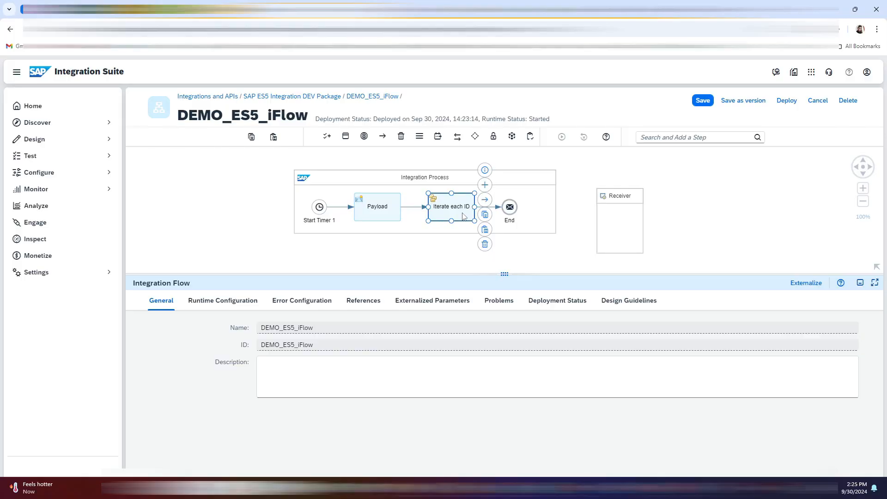
{"action": "left_click", "coordinate": [484, 185]}
{"action": "left_click", "coordinate": [516, 223]}
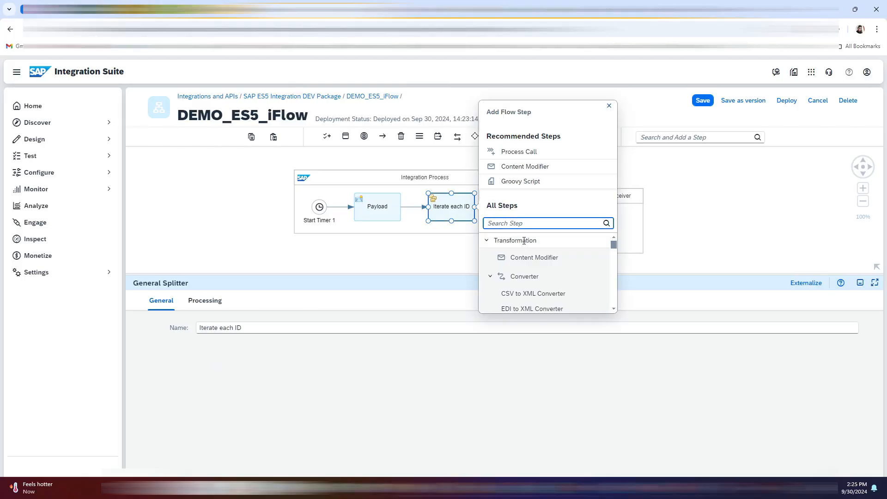
{"action": "left_click", "coordinate": [531, 257]}
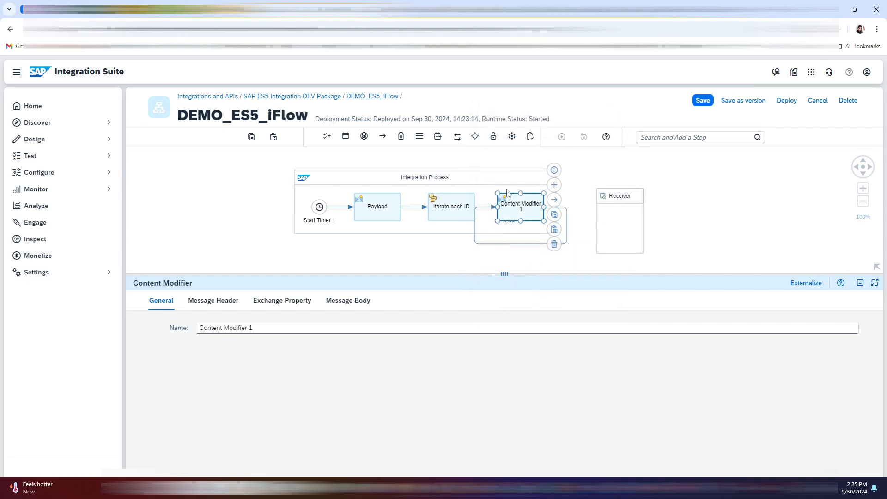
{"action": "left_click", "coordinate": [511, 186]}
{"action": "left_click", "coordinate": [534, 217]}
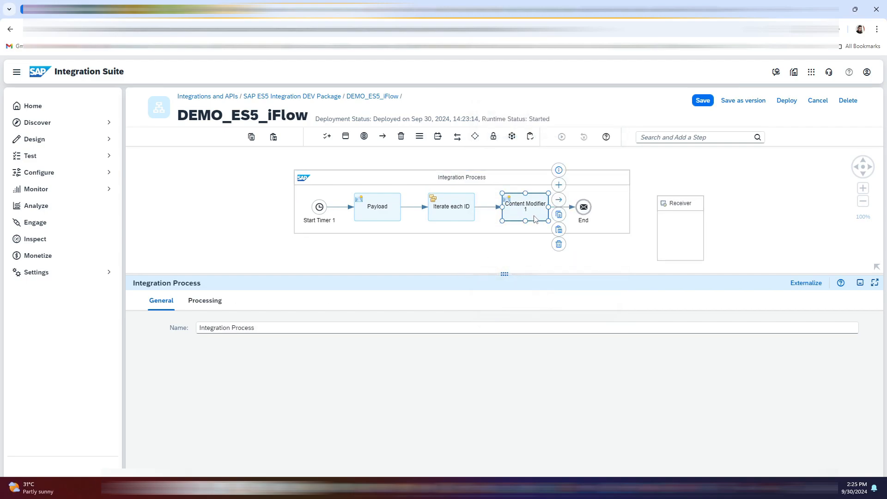
Rename the new Content Modifier as Single ID
{"action": "left_click", "coordinate": [298, 304]}
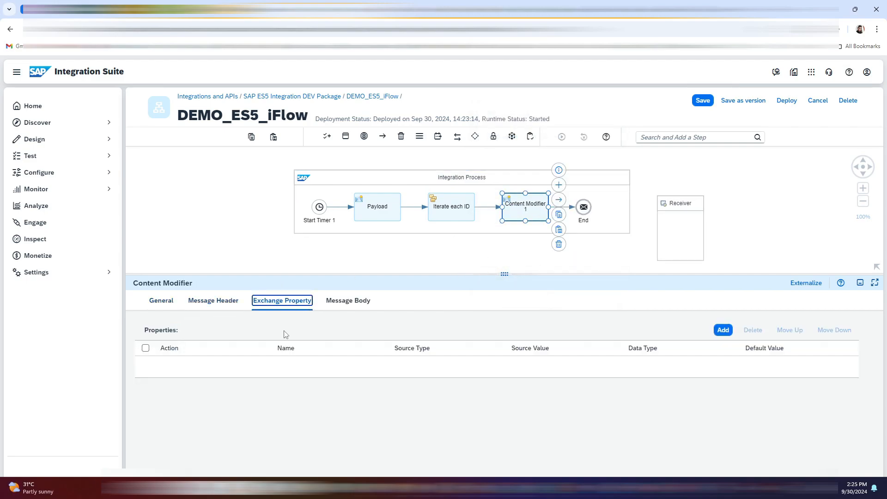
{"action": "left_click", "coordinate": [161, 308]}
{"action": "left_click_drag", "start_coordinate": [257, 330], "coordinate": [198, 331]}
{"action": "type", "text": "Sin"}
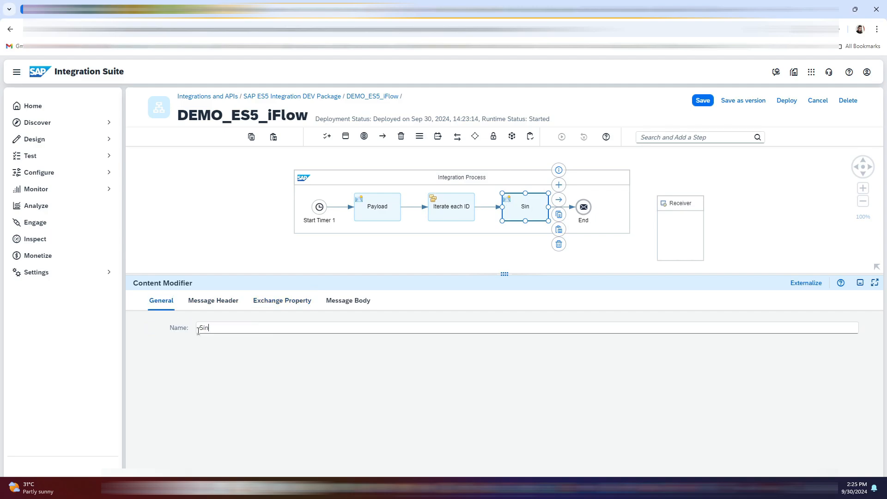
{"action": "type", "text": "gle ID"}
Add an exchange property named ProductID to the Single ID step with XPath as its source type
{"action": "left_click", "coordinate": [283, 305]}
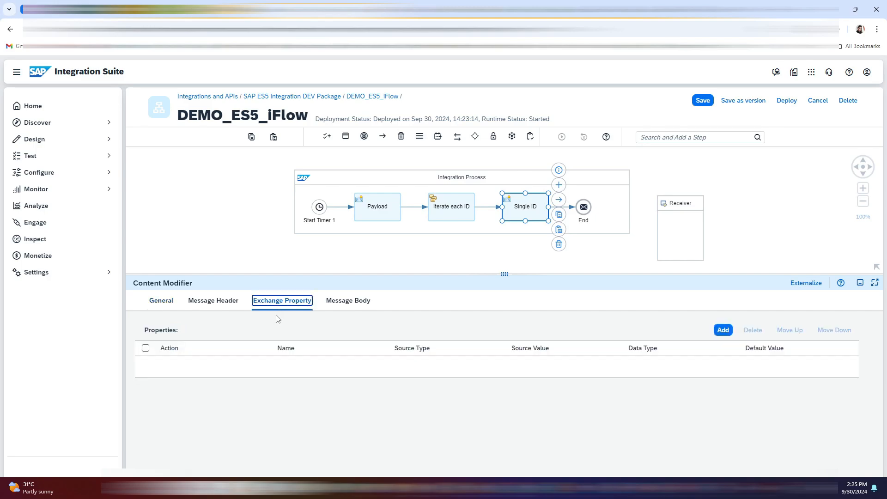
{"action": "left_click", "coordinate": [726, 331]}
{"action": "left_click", "coordinate": [353, 368]}
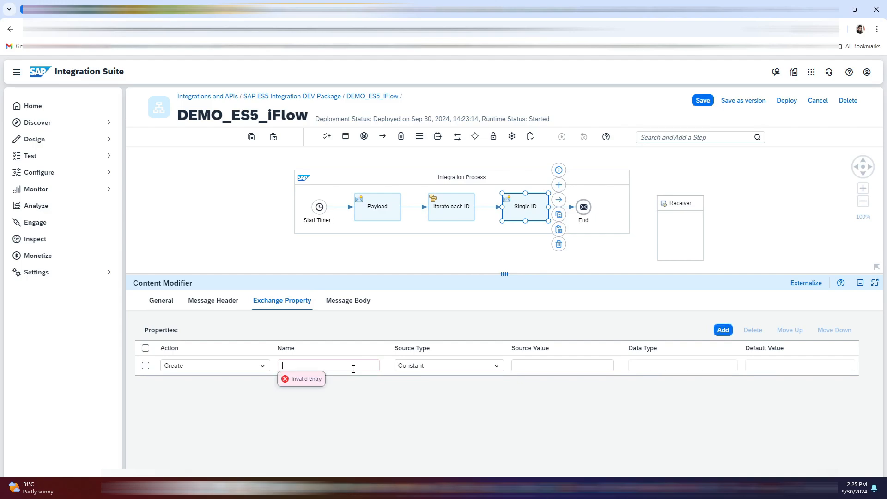
{"action": "type", "text": "ProductID"}
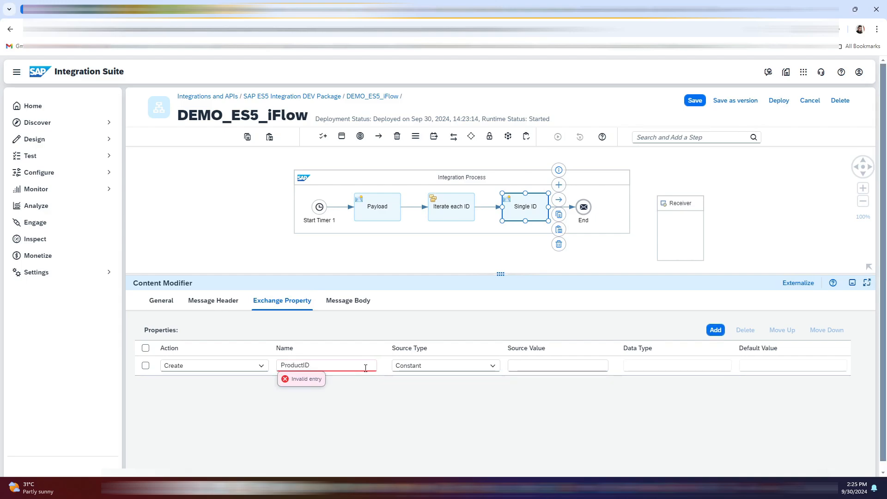
{"action": "left_click", "coordinate": [490, 372]}
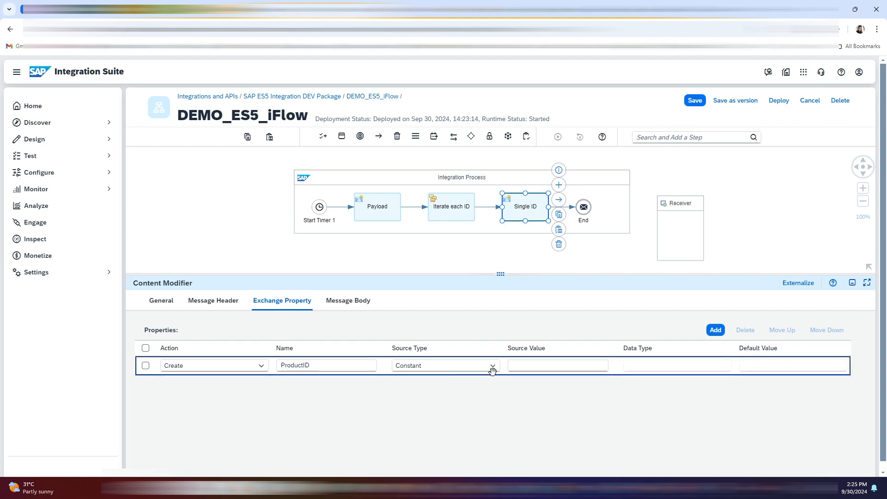
{"action": "left_click", "coordinate": [467, 372]}
{"action": "left_click", "coordinate": [428, 354]}
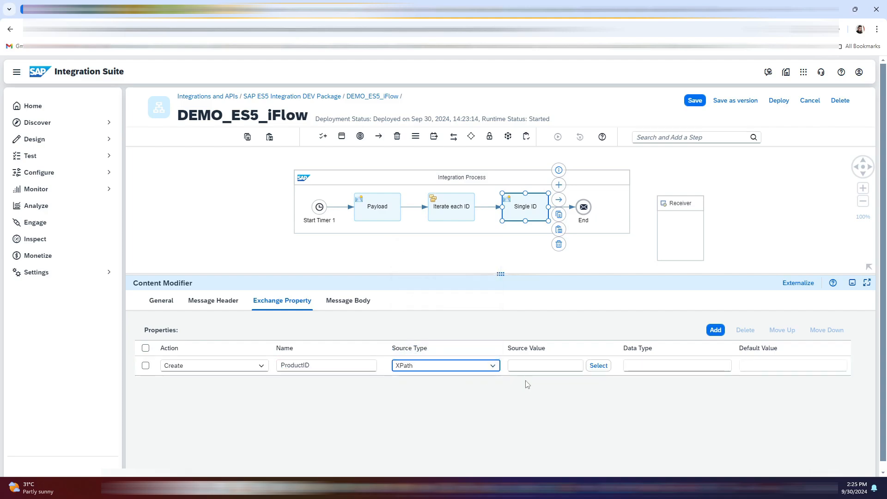
Set the ProductID property's source value to //ProductID and its data type to java.lang.String
{"action": "left_click", "coordinate": [565, 363]}
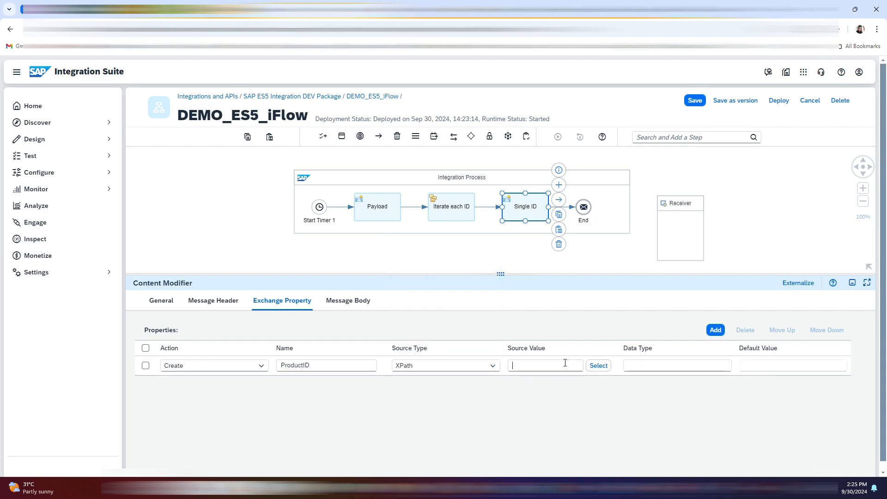
{"action": "type", "text": "//Pr"}
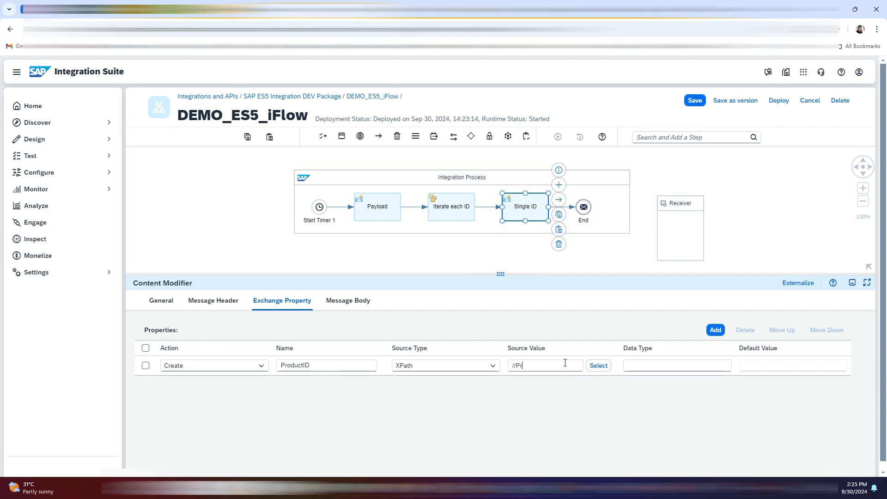
{"action": "type", "text": "oductID"}
{"action": "left_click", "coordinate": [632, 366]}
{"action": "type", "text": "java.lang.String"}
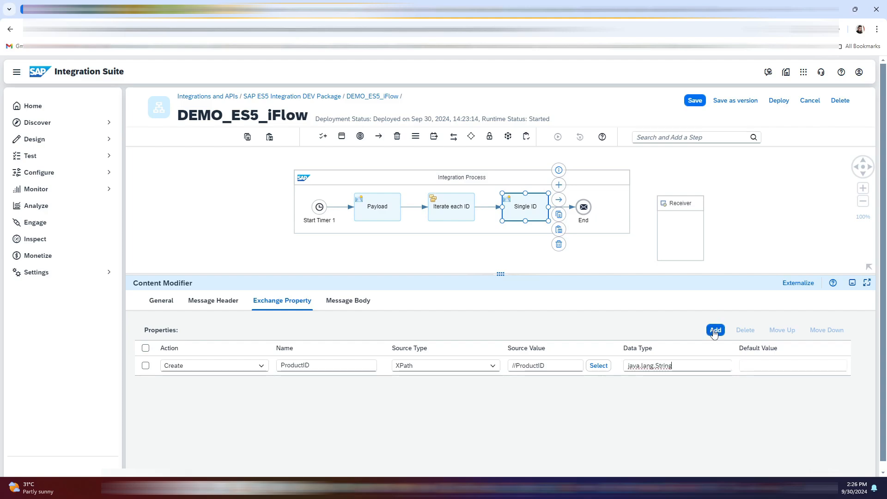
{"action": "left_click", "coordinate": [676, 329]}
Move the Receiver farther from the Integration Process, then save and deploy the flow on the Cloud Integration profile
{"action": "left_click", "coordinate": [600, 175]}
{"action": "left_click_drag", "start_coordinate": [679, 203], "coordinate": [766, 187]}
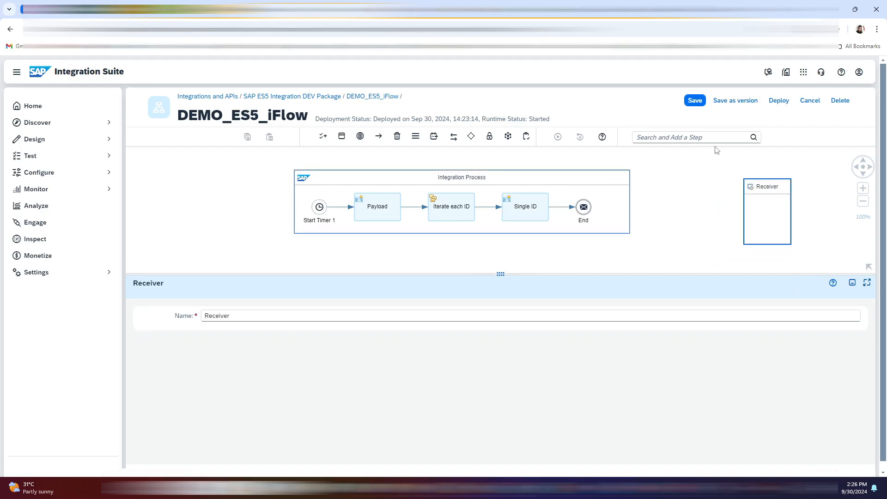
{"action": "left_click", "coordinate": [778, 101]}
{"action": "left_click", "coordinate": [493, 301]}
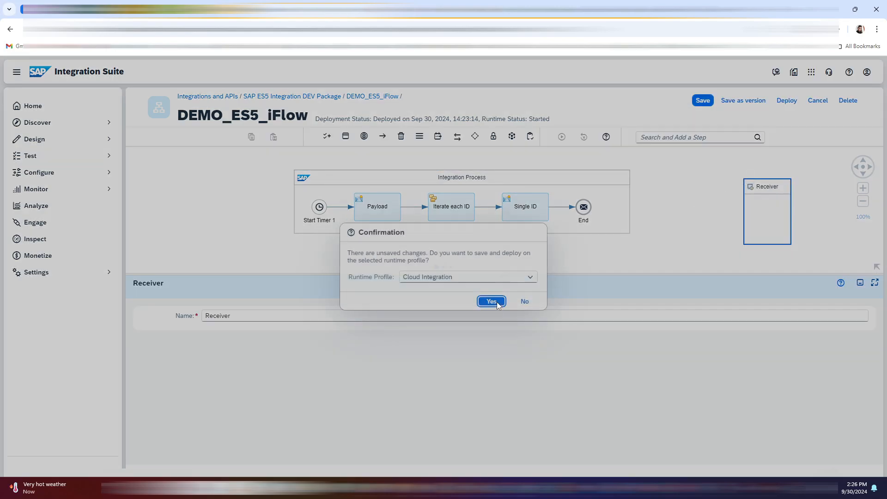
{"action": "left_click", "coordinate": [495, 288]}
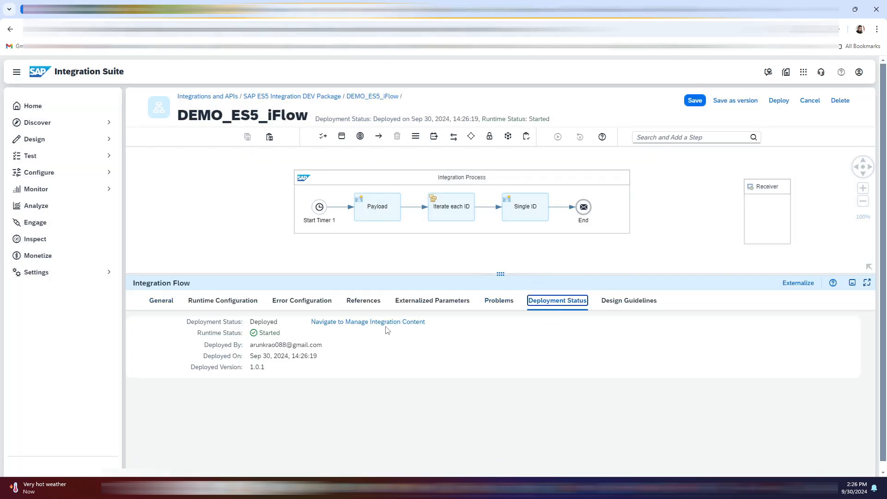
Go to the deployed flow's message monitoring and open the trace content of the most recent DEMO_ES5_iFlow message
{"action": "left_click", "coordinate": [386, 323]}
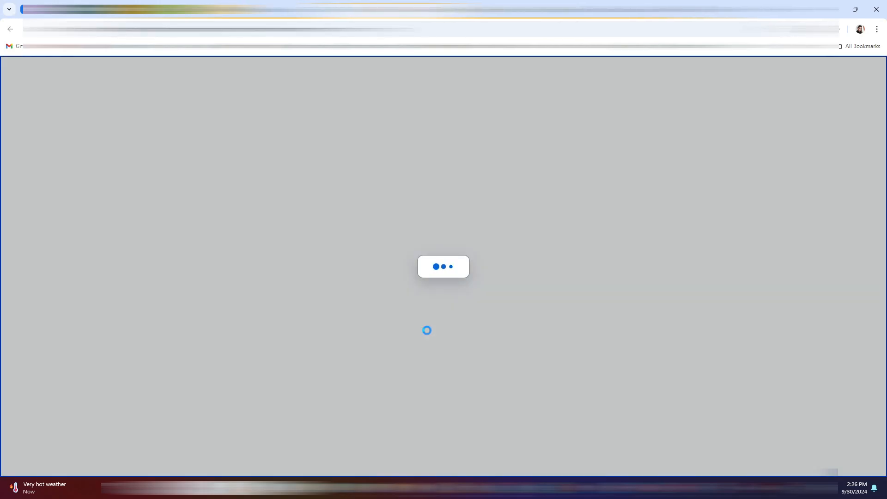
{"action": "left_click", "coordinate": [587, 377]}
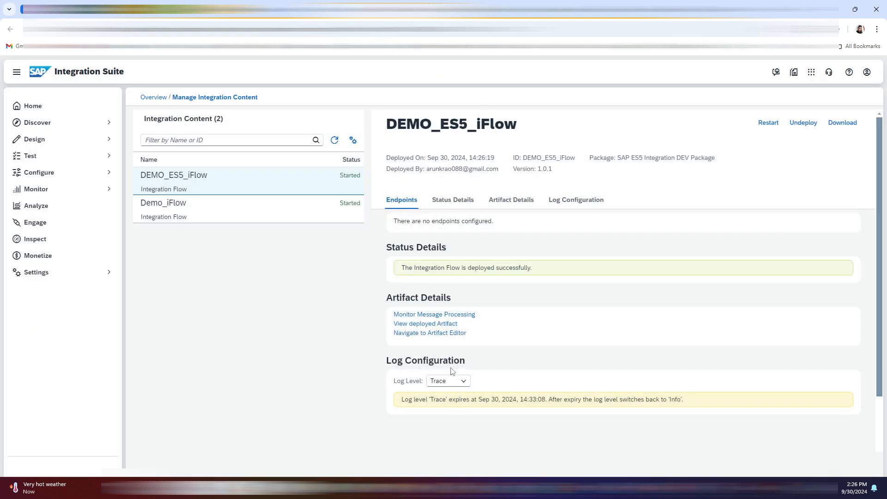
{"action": "left_click", "coordinate": [457, 320]}
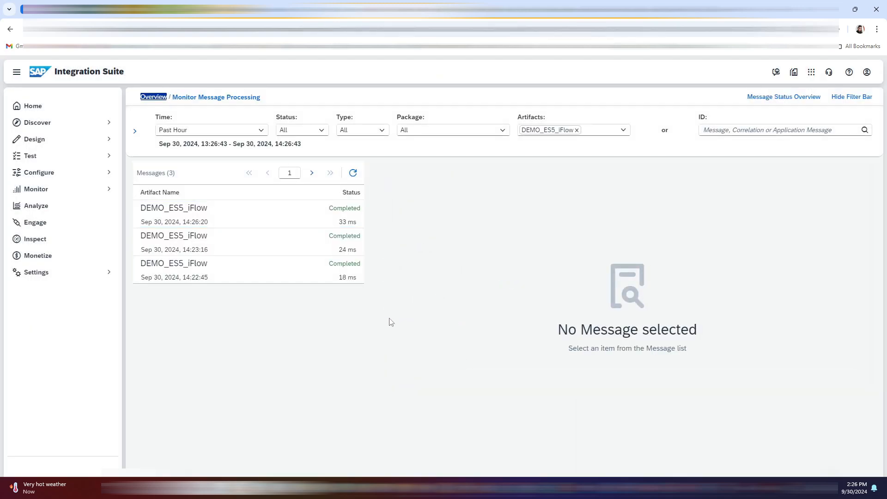
{"action": "left_click", "coordinate": [234, 219]}
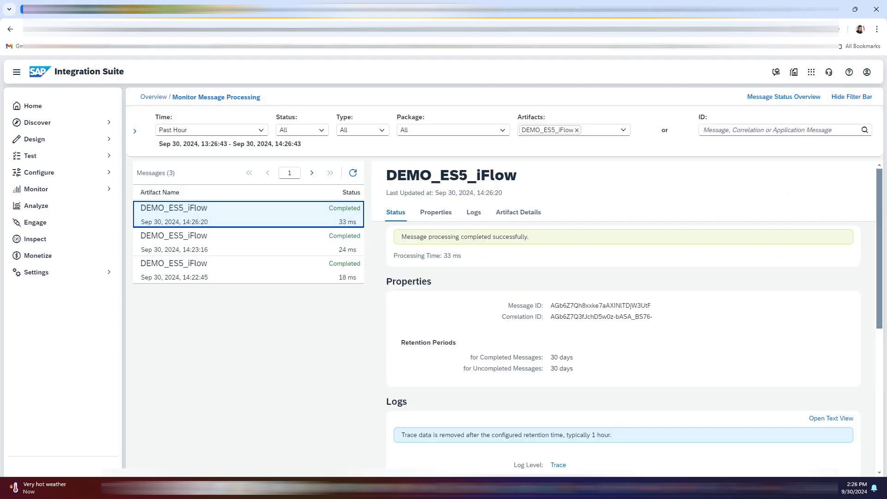
{"action": "left_click", "coordinate": [558, 464]}
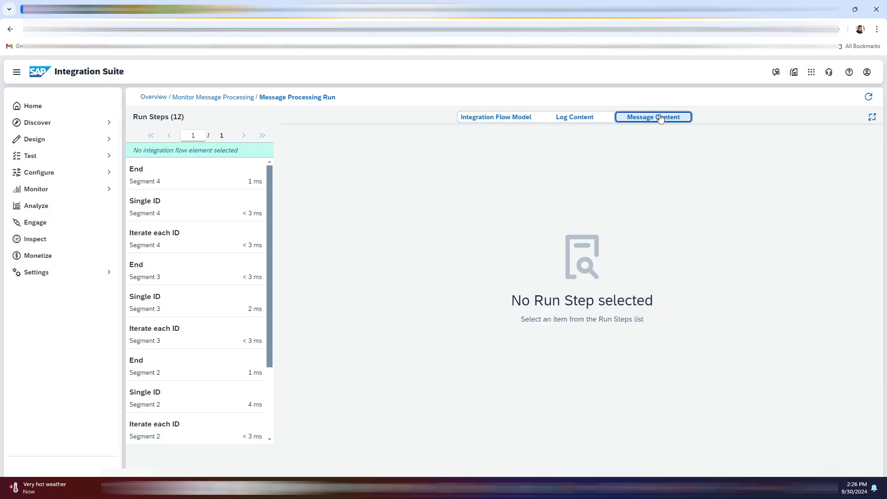
Examine the message content of the Single ID and End run steps in Segments 2 and 3, focusing on the ProductID exchange property
{"action": "left_click", "coordinate": [201, 296]}
{"action": "scroll", "coordinate": [212, 317], "scroll_direction": "down", "scroll_amount": 3}
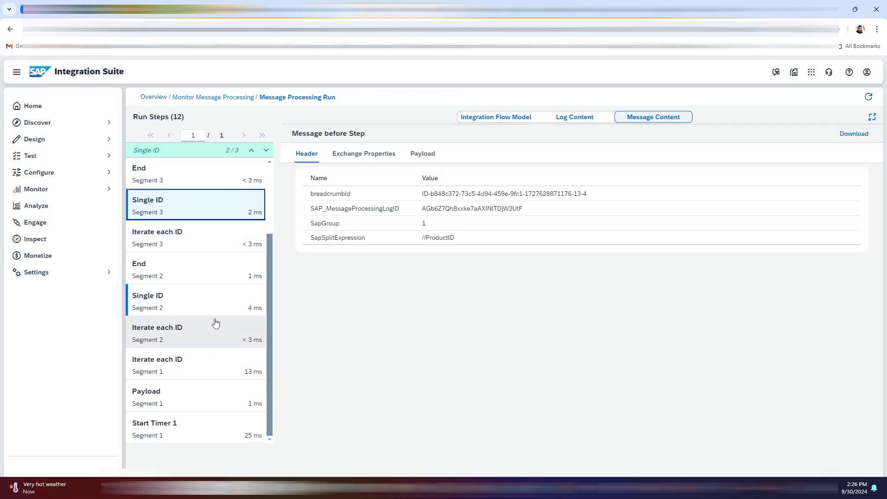
{"action": "left_click", "coordinate": [216, 307]}
{"action": "left_click", "coordinate": [422, 158]}
{"action": "left_click", "coordinate": [364, 154]}
{"action": "left_click", "coordinate": [196, 268]}
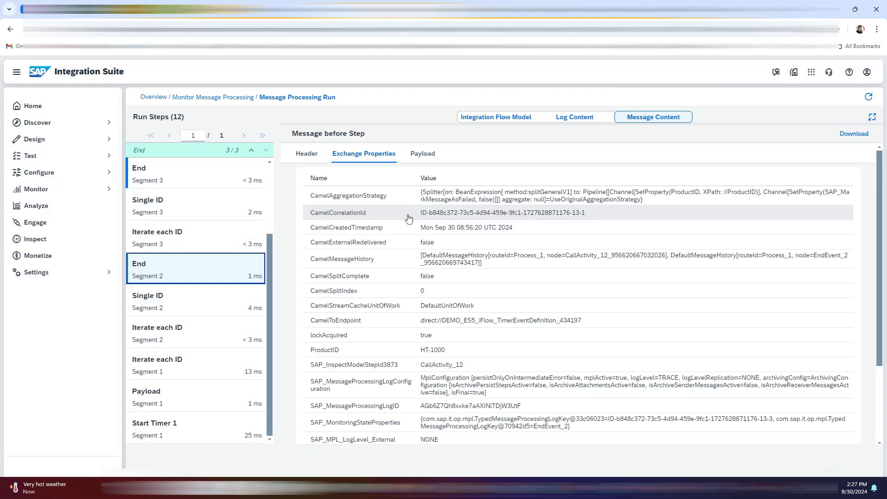
{"action": "left_click", "coordinate": [420, 352]}
{"action": "triple_click", "coordinate": [445, 350]}
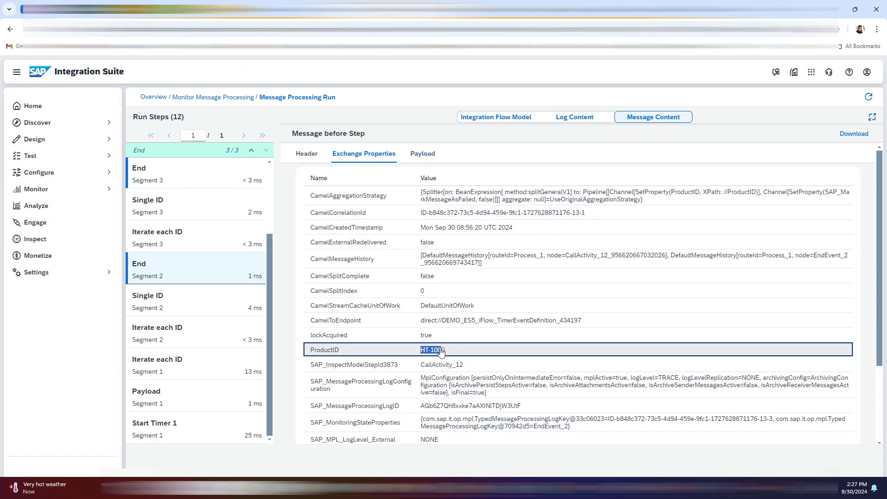
{"action": "left_click", "coordinate": [455, 353]}
{"action": "scroll", "coordinate": [185, 291], "scroll_direction": "up", "scroll_amount": 2}
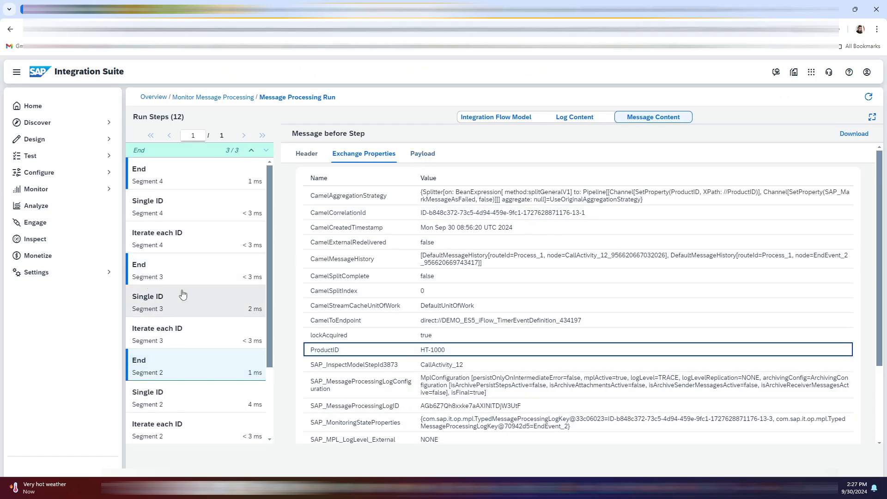
{"action": "left_click", "coordinate": [199, 271]}
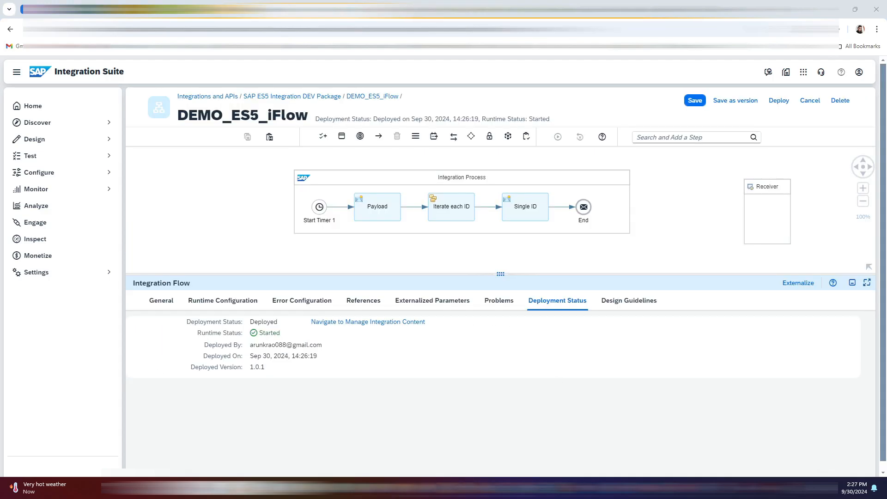
Insert a Request Reply external call between the Single ID step and the End event of DEMO_ES5_iFlow
{"action": "key", "text": "alt+Tab"}
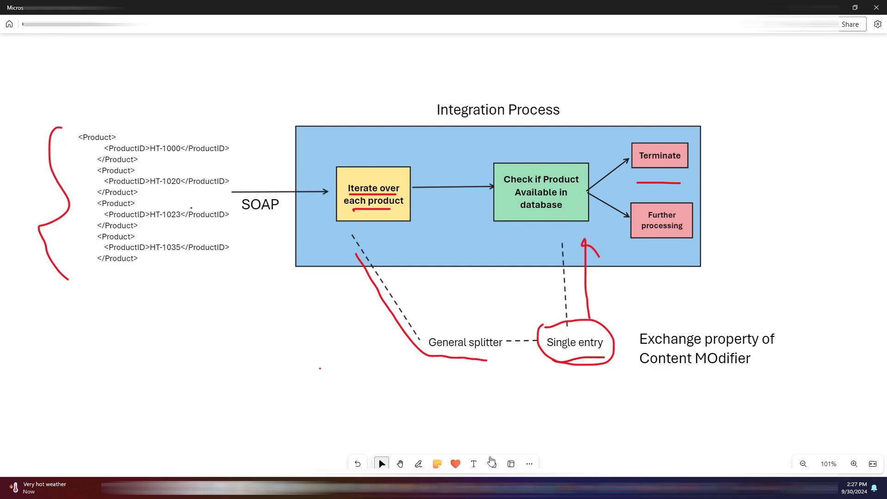
{"action": "left_click", "coordinate": [492, 488]}
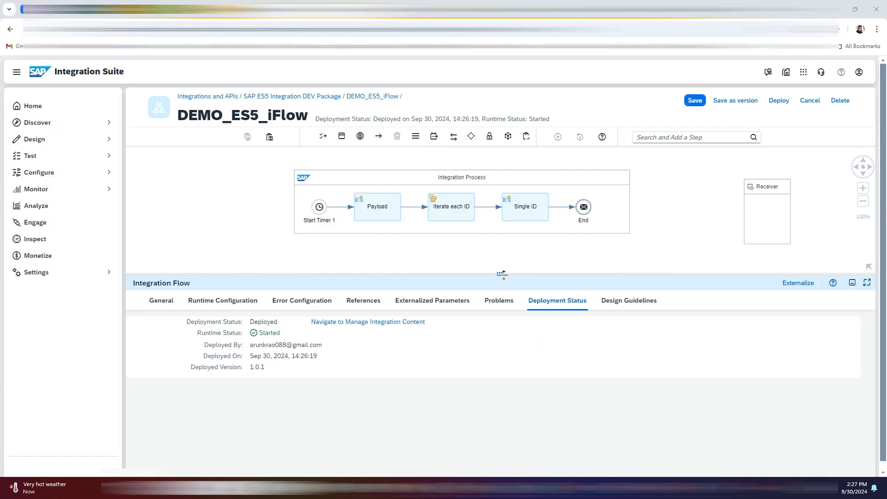
{"action": "left_click_drag", "start_coordinate": [500, 273], "coordinate": [502, 291]}
{"action": "left_click", "coordinate": [538, 212]}
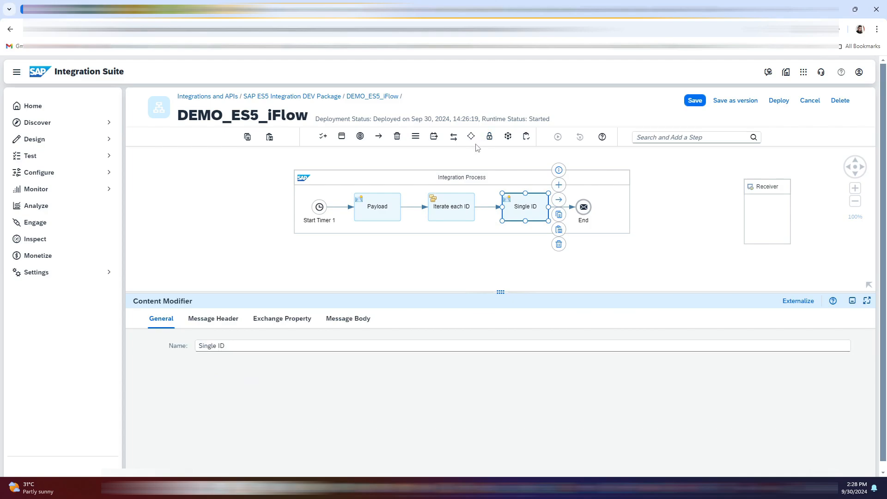
{"action": "left_click", "coordinate": [455, 137]}
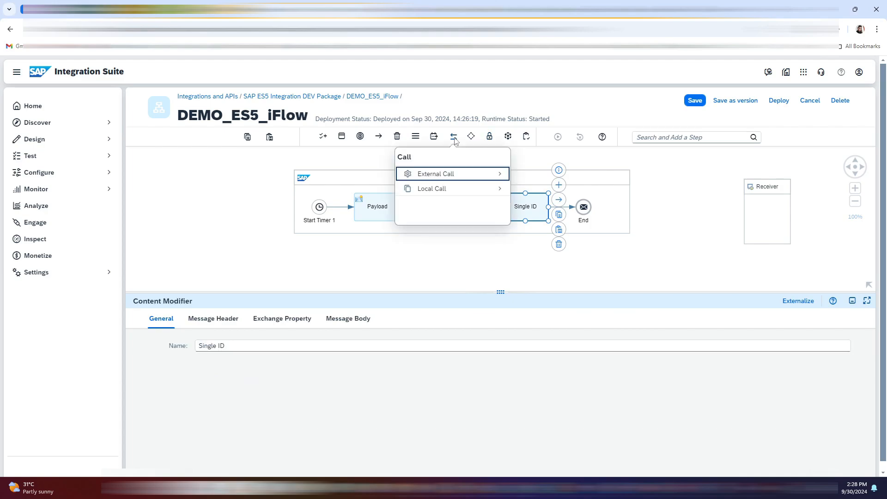
{"action": "left_click", "coordinate": [463, 176]}
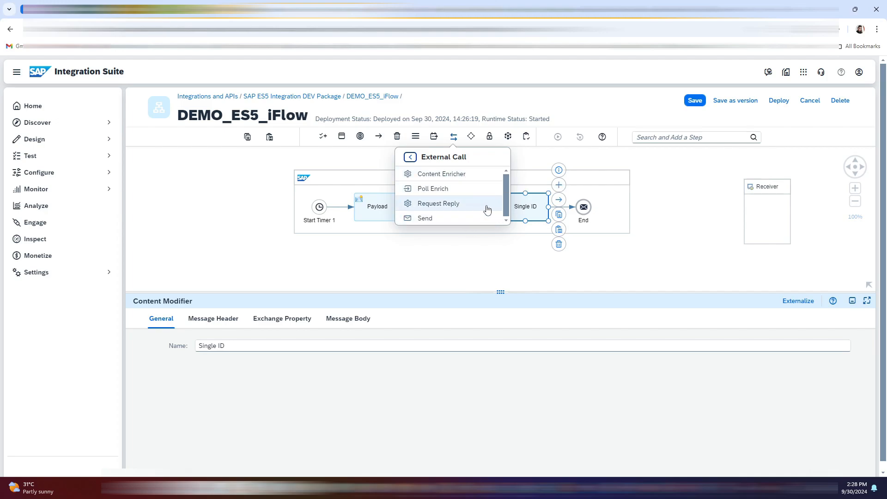
{"action": "left_click", "coordinate": [481, 207]}
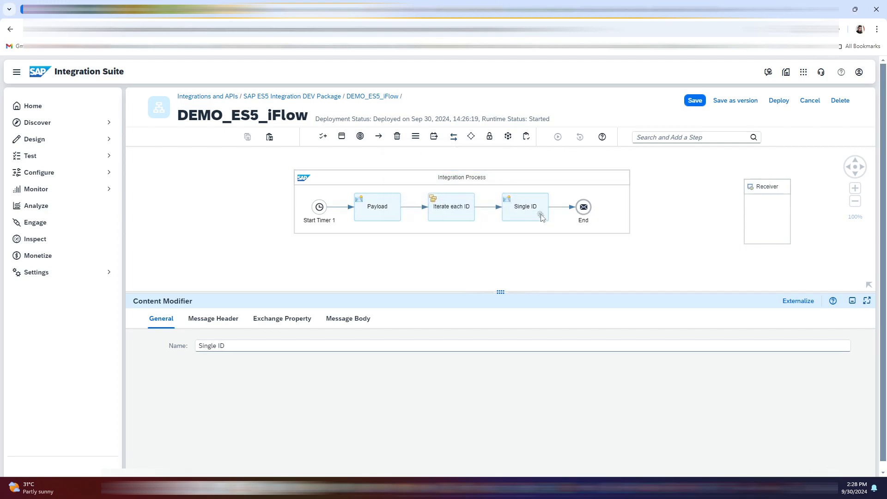
{"action": "left_click", "coordinate": [561, 211]}
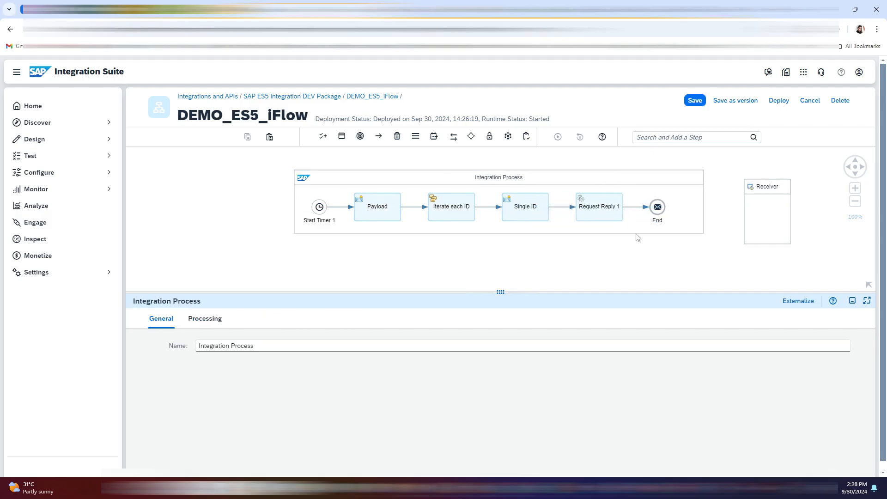
Rename the new Request Reply step as Check
{"action": "left_click", "coordinate": [544, 271]}
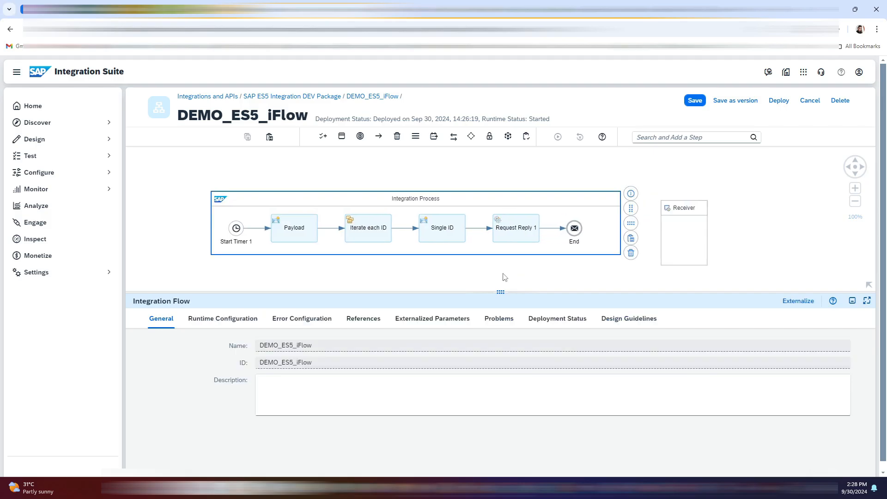
{"action": "left_click_drag", "start_coordinate": [489, 251], "coordinate": [496, 247]}
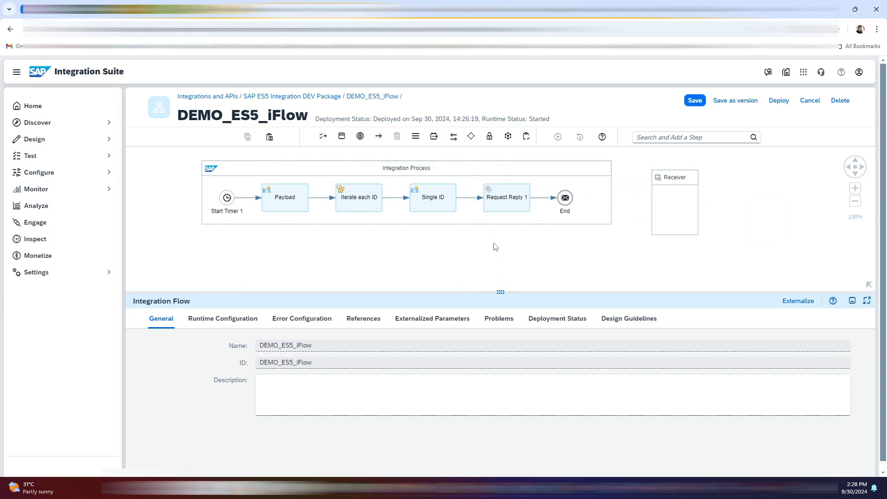
{"action": "left_click", "coordinate": [516, 206]}
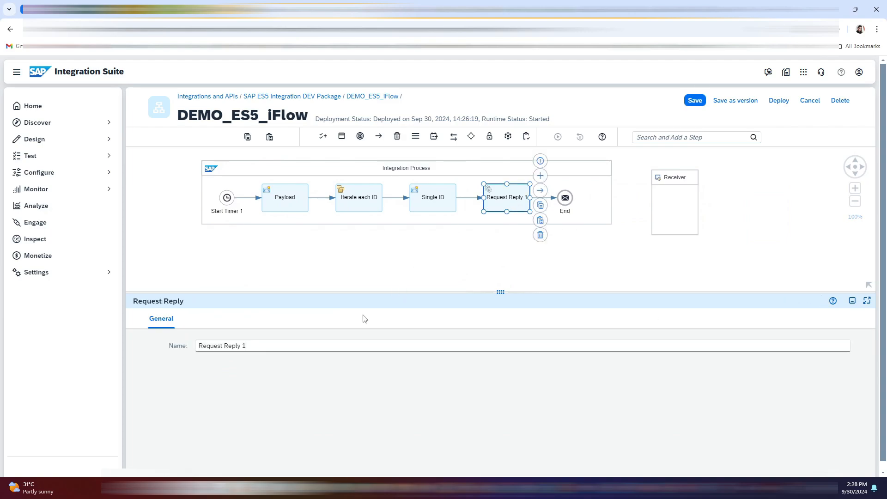
{"action": "left_click_drag", "start_coordinate": [258, 340], "coordinate": [188, 341]}
{"action": "type", "text": "Check"}
{"action": "left_click", "coordinate": [432, 257]}
Move the Receiver below the Check step and connect Check to it through an OData adapter using the OData V2 message protocol
{"action": "left_click_drag", "start_coordinate": [500, 292], "coordinate": [503, 380]}
{"action": "left_click_drag", "start_coordinate": [691, 181], "coordinate": [523, 280]}
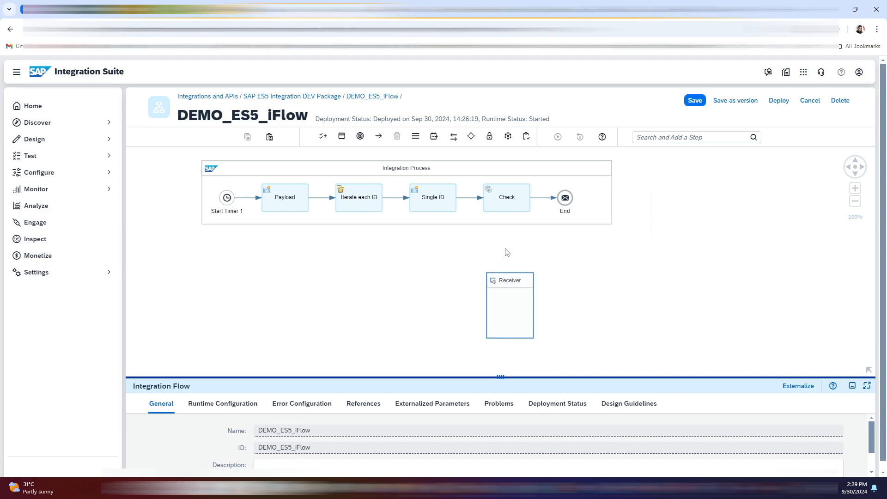
{"action": "left_click", "coordinate": [517, 211]}
{"action": "left_click_drag", "start_coordinate": [536, 199], "coordinate": [514, 273]}
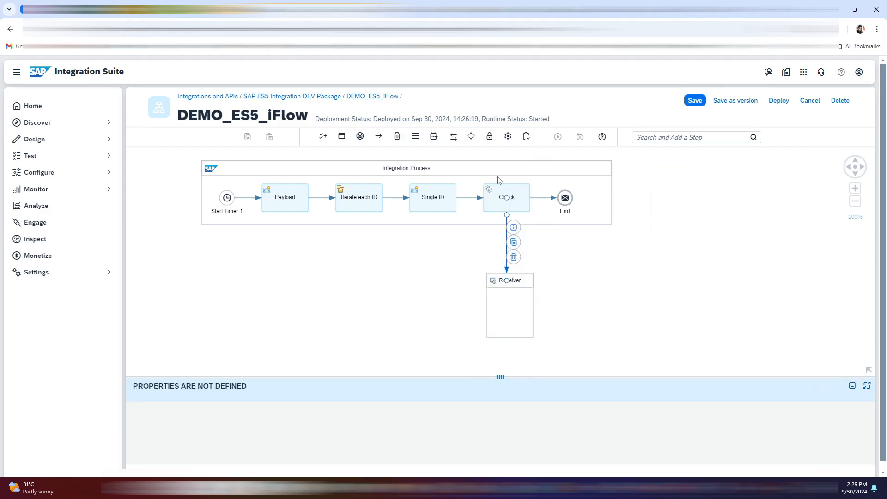
{"action": "scroll", "coordinate": [420, 317], "scroll_direction": "down", "scroll_amount": 3}
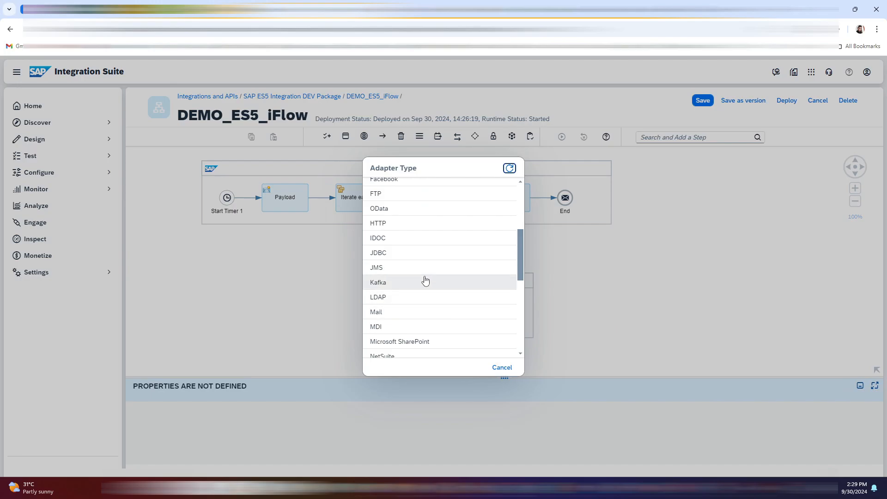
{"action": "left_click", "coordinate": [451, 212]}
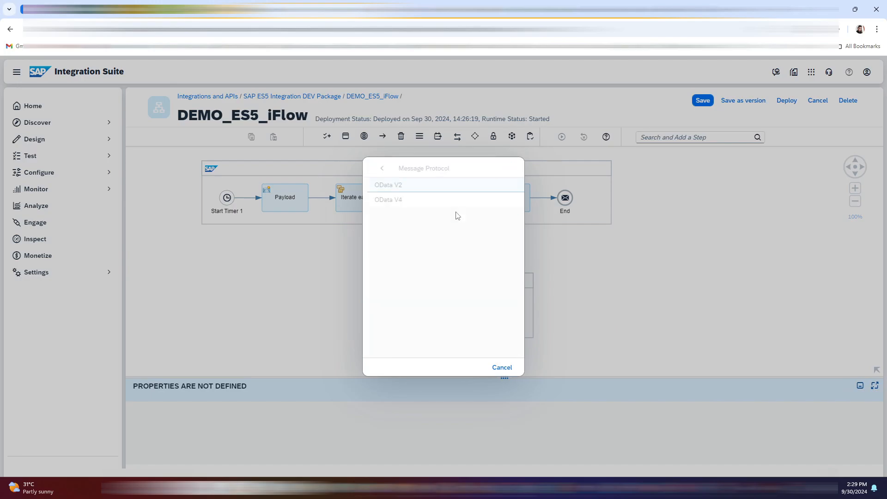
{"action": "left_click", "coordinate": [405, 186]}
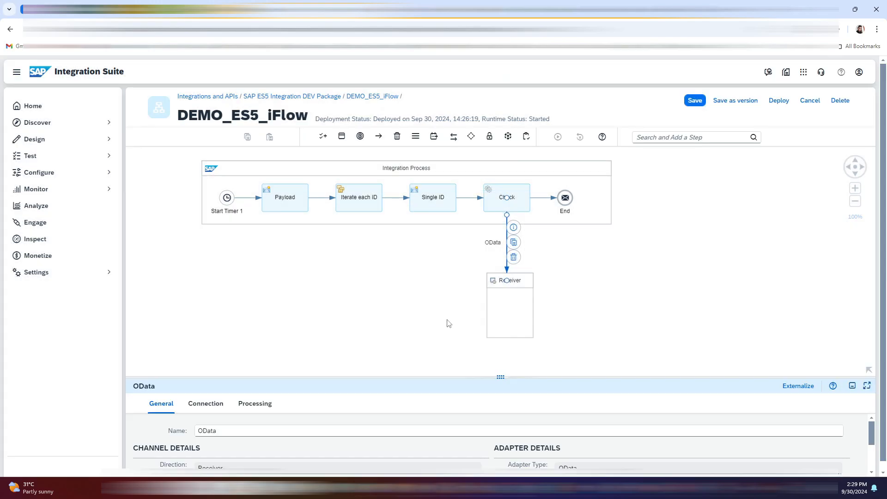
Paste the GWSAMPLE_BASIC v1 API address into the OData channel's connection details
{"action": "scroll", "coordinate": [447, 323], "scroll_direction": "down", "scroll_amount": 2}
{"action": "scroll", "coordinate": [447, 323], "scroll_direction": "up", "scroll_amount": 2}
{"action": "left_click_drag", "start_coordinate": [502, 373], "coordinate": [503, 283]}
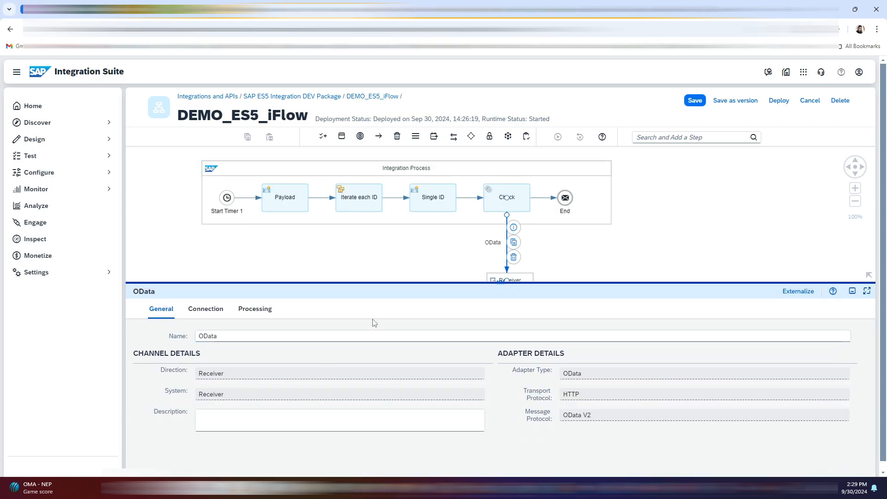
{"action": "left_click", "coordinate": [219, 315]}
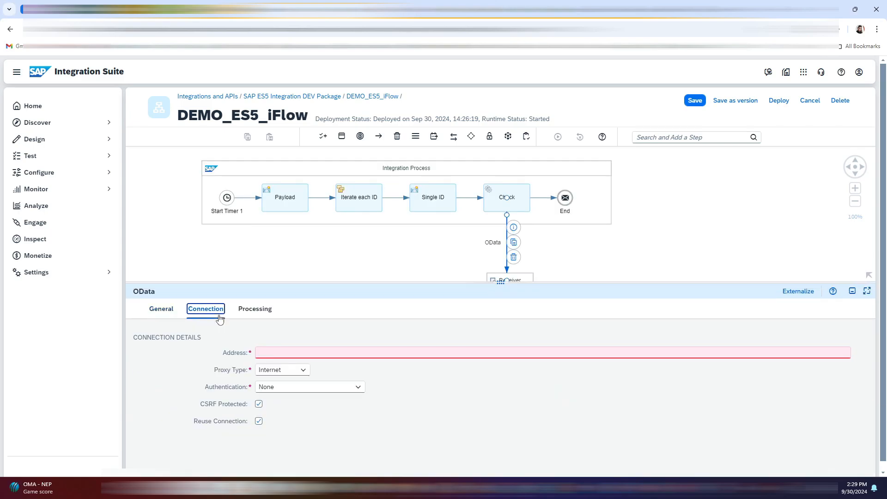
{"action": "left_click", "coordinate": [264, 353]}
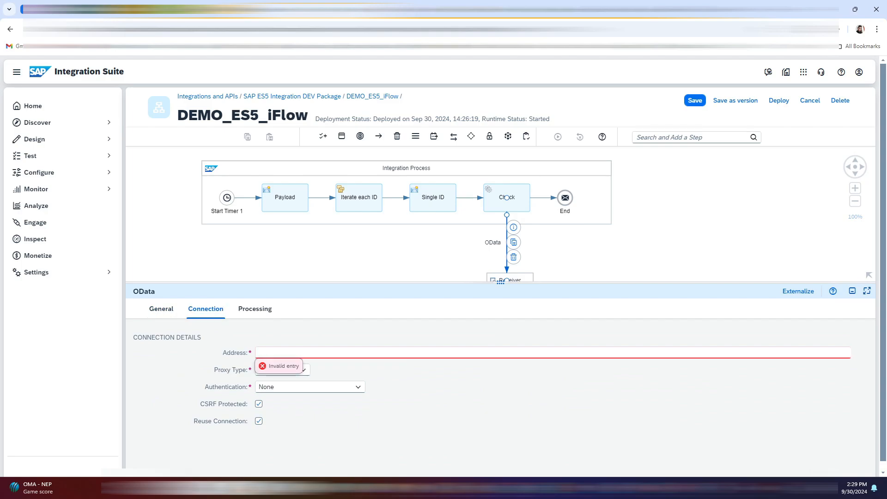
{"action": "key", "text": "alt+Tab"}
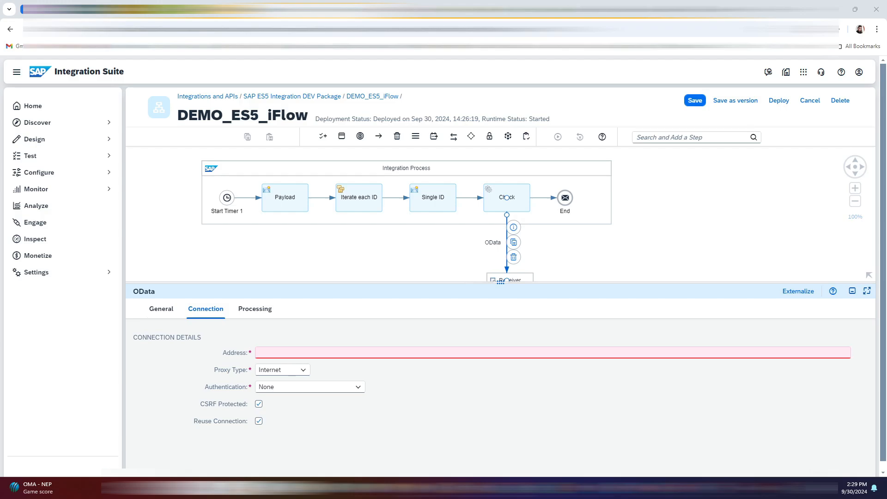
{"action": "left_click", "coordinate": [337, 354]}
{"action": "key", "text": "ctrl+v"}
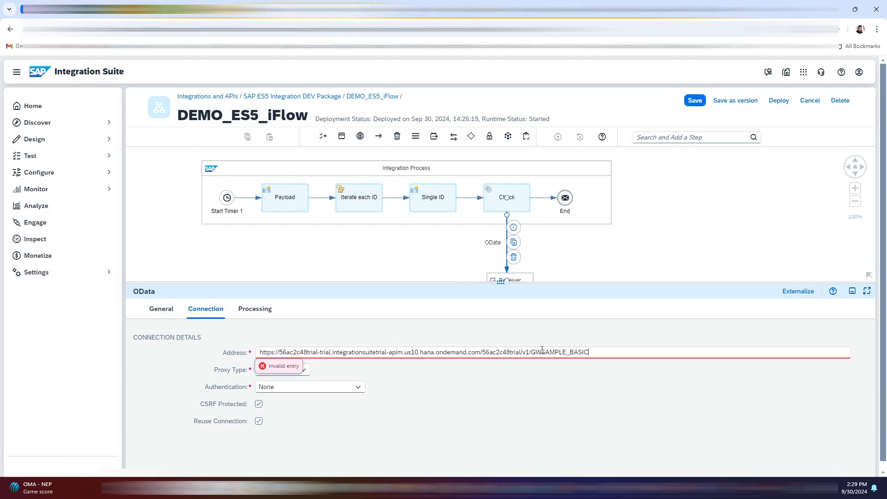
Copy the API proxy URL from the GWSAMPLE_BASIC_v1 API overview and replace the OData channel's connection address with it
{"action": "left_click", "coordinate": [37, 189]}
{"action": "left_click", "coordinate": [504, 287]}
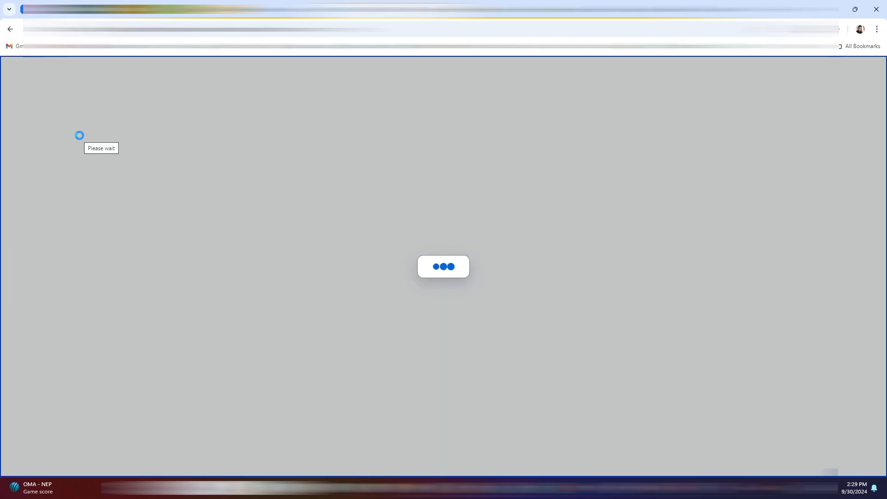
{"action": "left_click", "coordinate": [524, 354]}
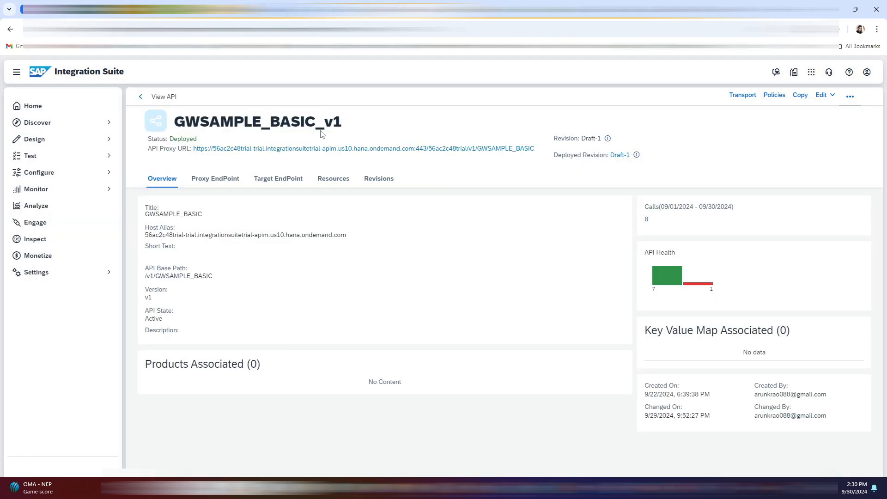
{"action": "right_click", "coordinate": [452, 151]}
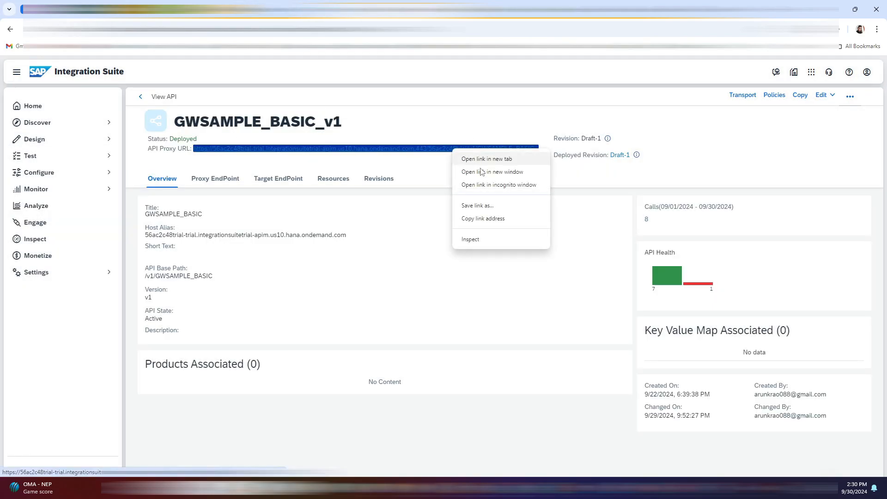
{"action": "left_click", "coordinate": [490, 218]}
{"action": "key", "text": "ctrl+Tab"}
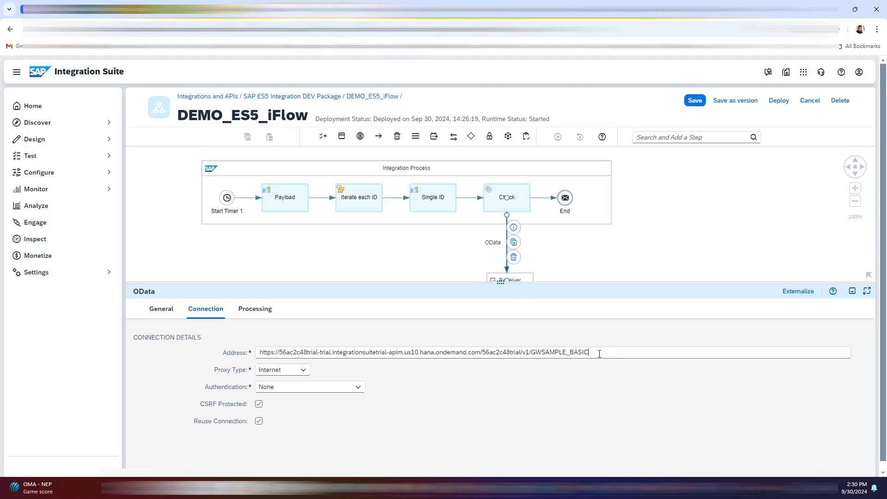
{"action": "key", "text": "ctrl+a"}
{"action": "key", "text": "ctrl+v"}
Start defining the OData channel's resource path by connecting to the remote system and selecting the ProductSet entity for the Query (GET) operation
{"action": "left_click", "coordinate": [255, 365]}
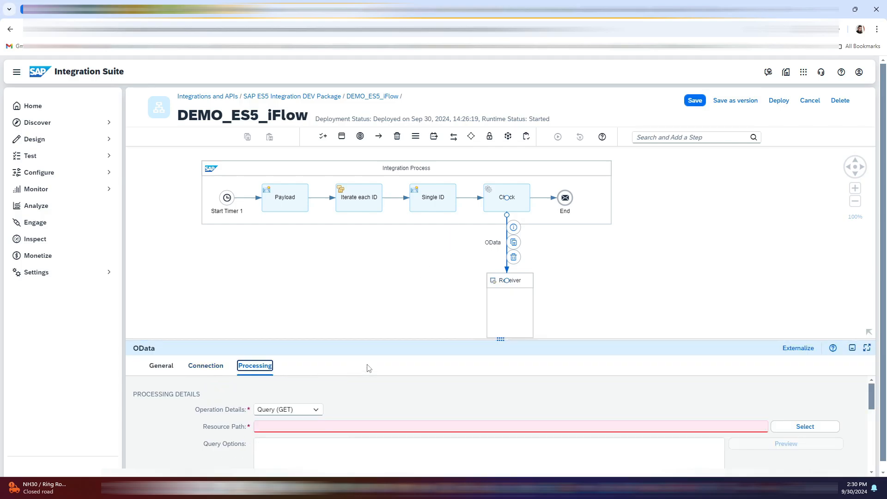
{"action": "left_click_drag", "start_coordinate": [489, 342], "coordinate": [501, 233]}
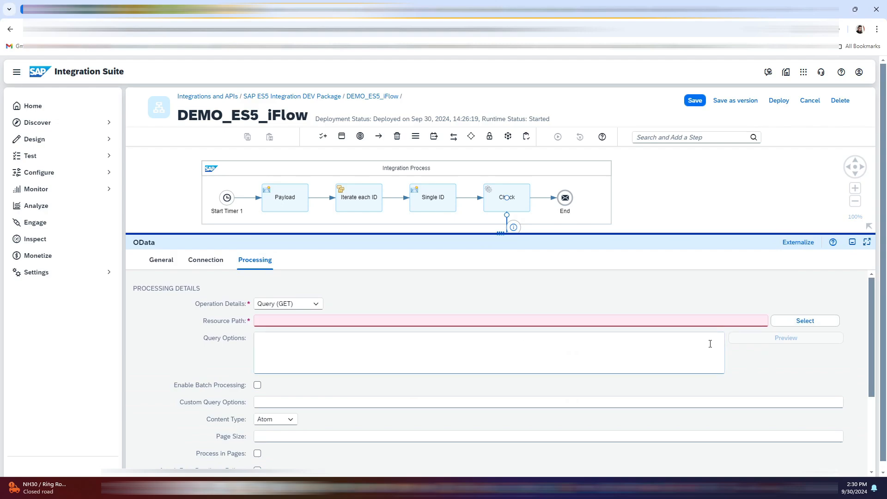
{"action": "left_click", "coordinate": [784, 321]}
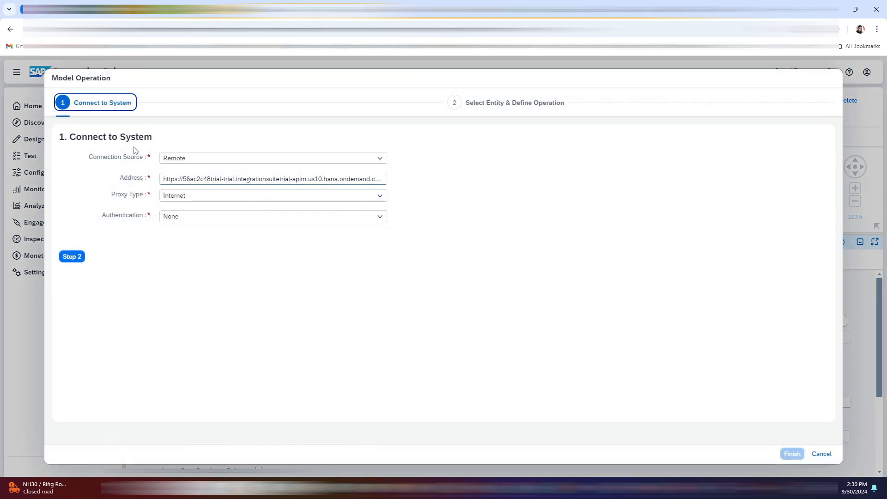
{"action": "left_click", "coordinate": [73, 256]}
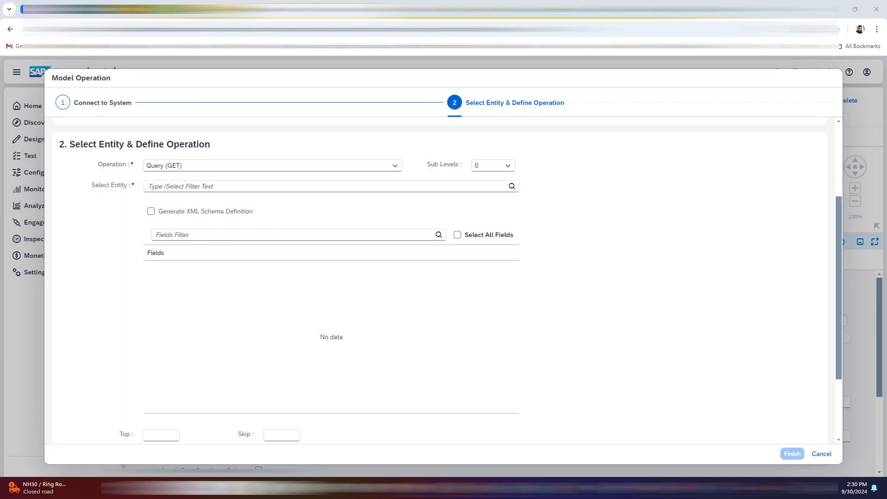
{"action": "left_click", "coordinate": [512, 187]}
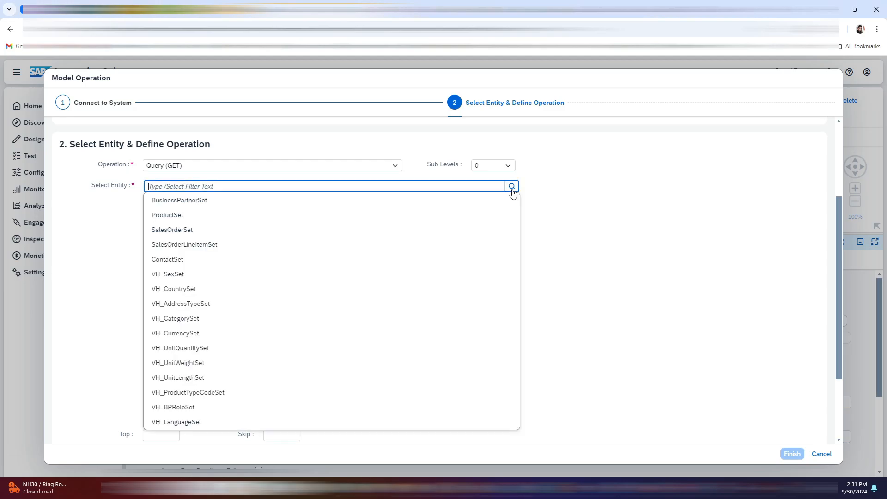
{"action": "left_click", "coordinate": [191, 214]}
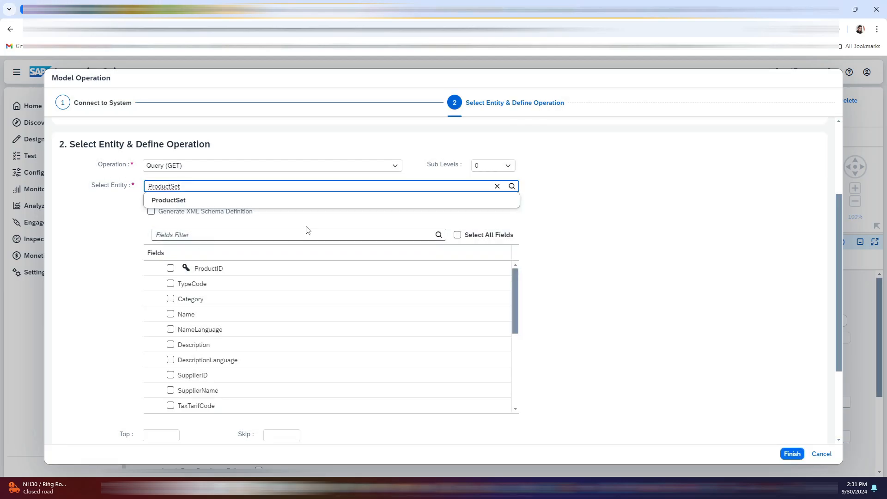
Include the ProductID, Category and Name fields in the ProductSet query and continue to the filter and sorting configuration
{"action": "left_click", "coordinate": [171, 268]}
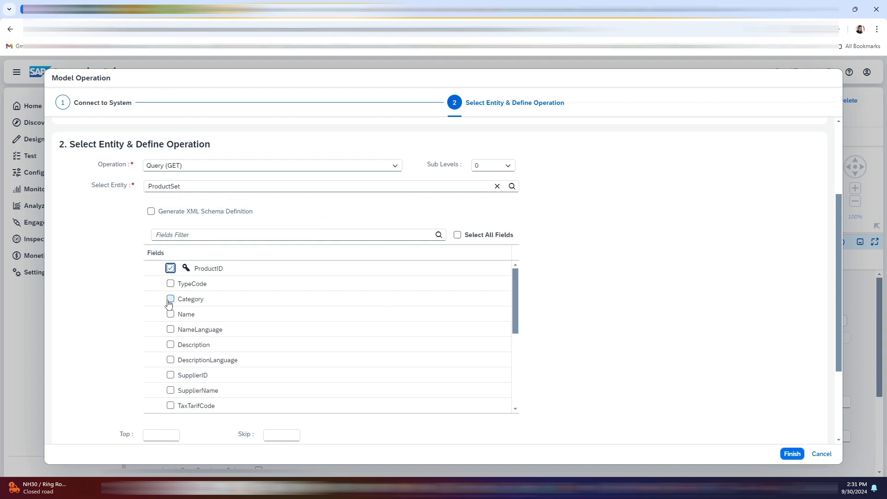
{"action": "left_click", "coordinate": [170, 299]}
{"action": "left_click", "coordinate": [171, 314]}
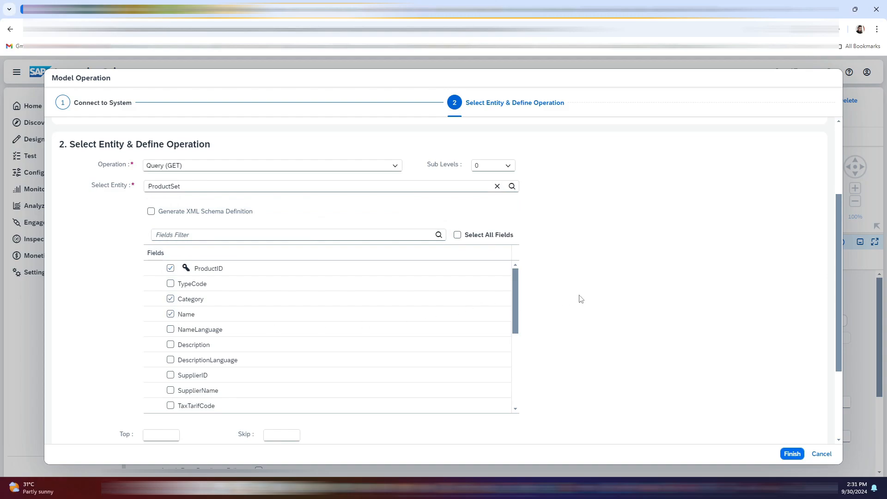
{"action": "scroll", "coordinate": [581, 299], "scroll_direction": "down", "scroll_amount": 3}
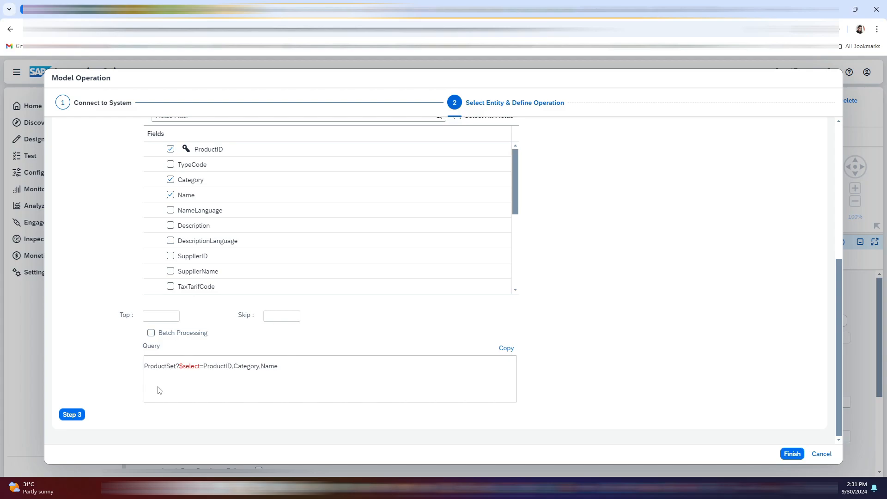
{"action": "left_click", "coordinate": [73, 415]}
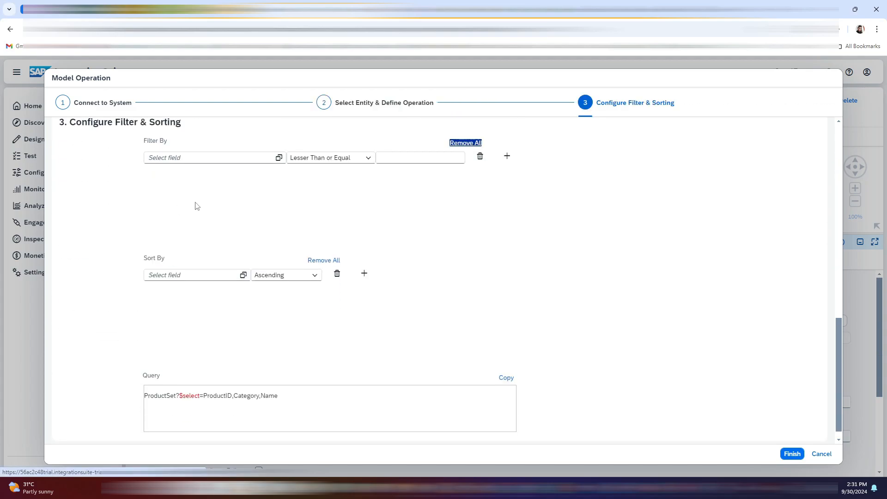
Filter the query by ProductID Equal ${property.ProductID} and finish the Model Operation wizard
{"action": "left_click", "coordinate": [279, 159]}
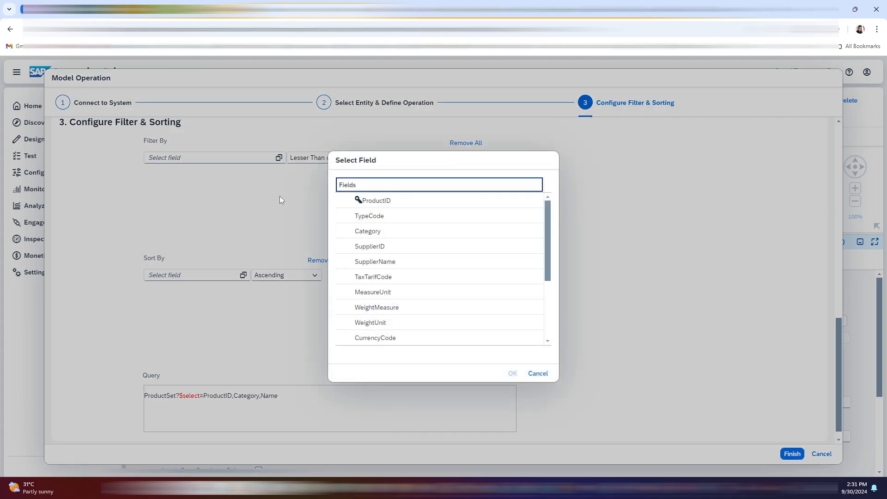
{"action": "left_click", "coordinate": [359, 203]}
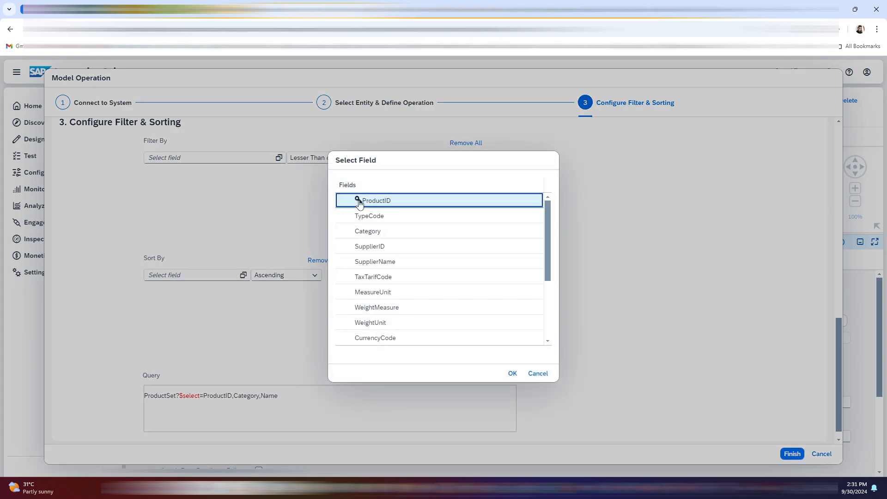
{"action": "left_click", "coordinate": [511, 373]}
{"action": "left_click", "coordinate": [369, 157]}
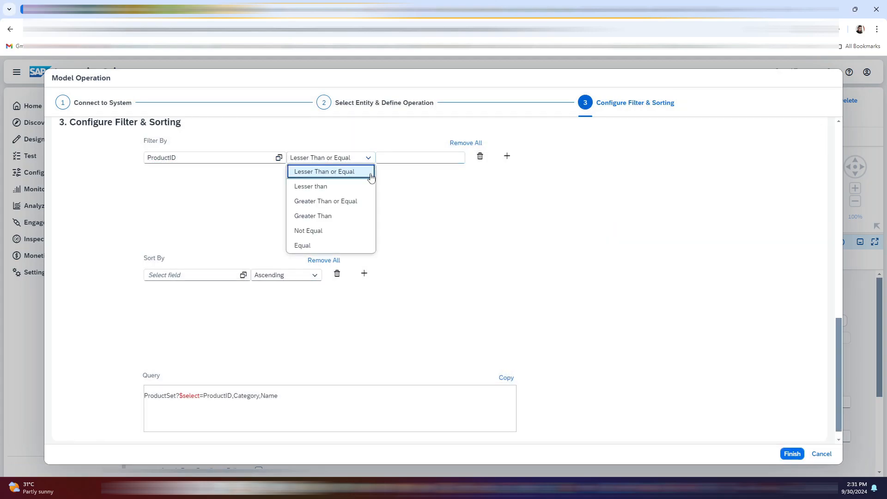
{"action": "left_click", "coordinate": [334, 246]}
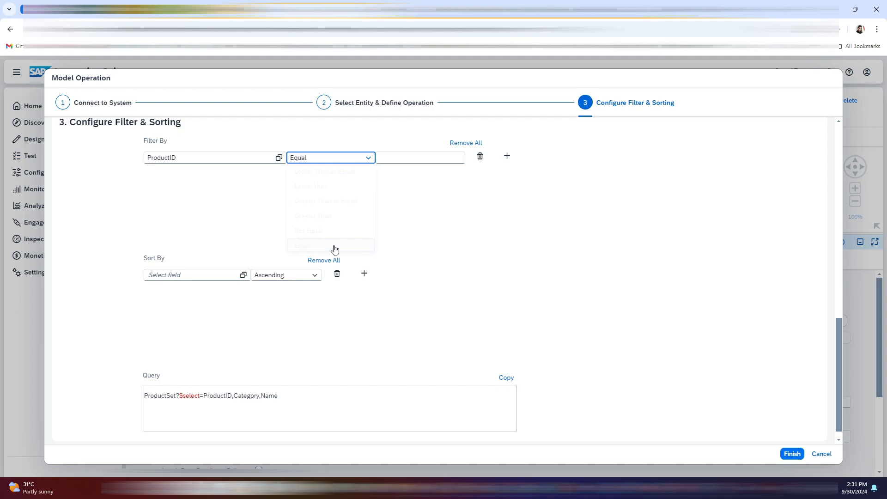
{"action": "left_click", "coordinate": [427, 156]}
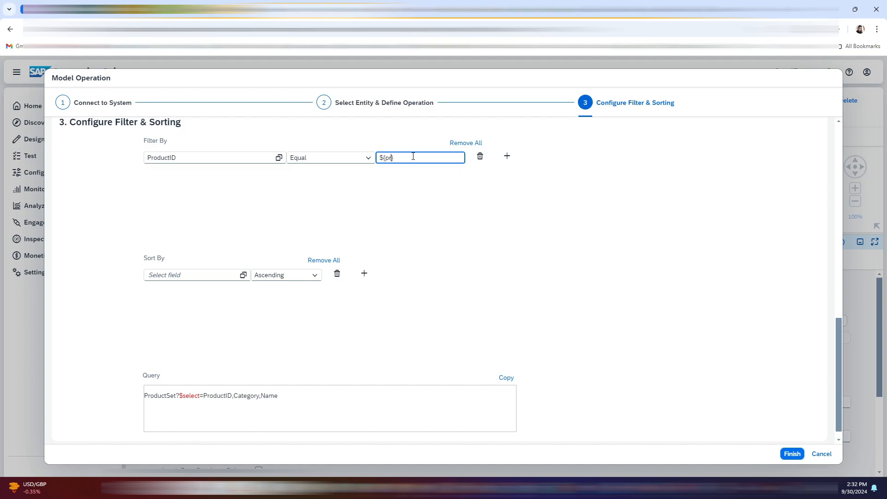
{"action": "type", "text": "ProductID"}
{"action": "left_click", "coordinate": [526, 229]}
{"action": "scroll", "coordinate": [526, 286], "scroll_direction": "down", "scroll_amount": 1}
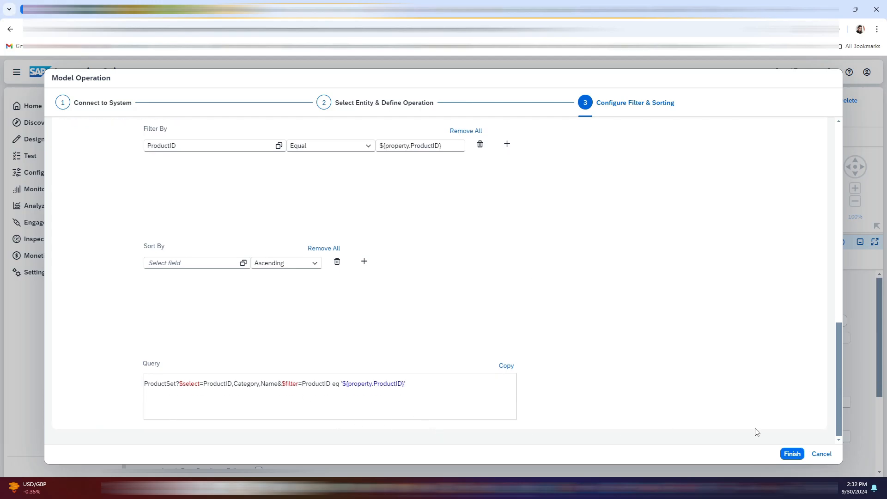
{"action": "left_click", "coordinate": [789, 454]}
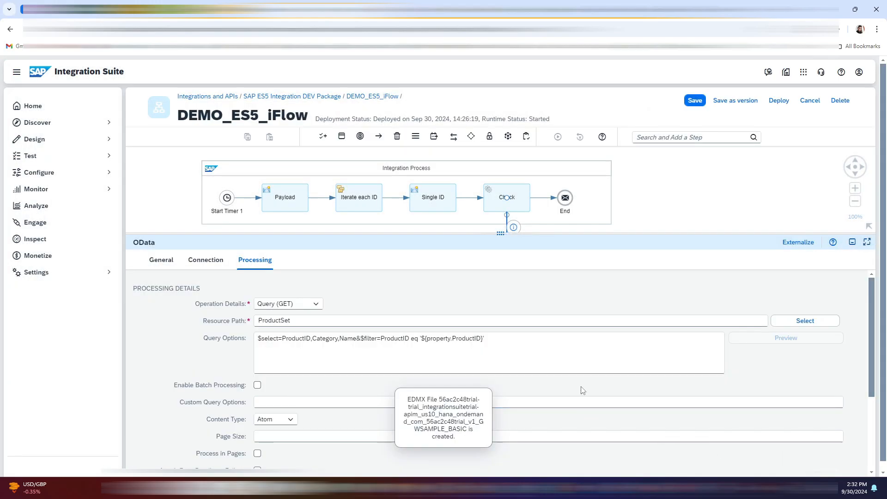
Save and deploy the integration flow on the Cloud Integration runtime profile
{"action": "scroll", "coordinate": [582, 390], "scroll_direction": "down", "scroll_amount": 3}
{"action": "scroll", "coordinate": [582, 390], "scroll_direction": "up", "scroll_amount": 3}
{"action": "scroll", "coordinate": [723, 396], "scroll_direction": "down", "scroll_amount": 3}
{"action": "scroll", "coordinate": [707, 386], "scroll_direction": "up", "scroll_amount": 3}
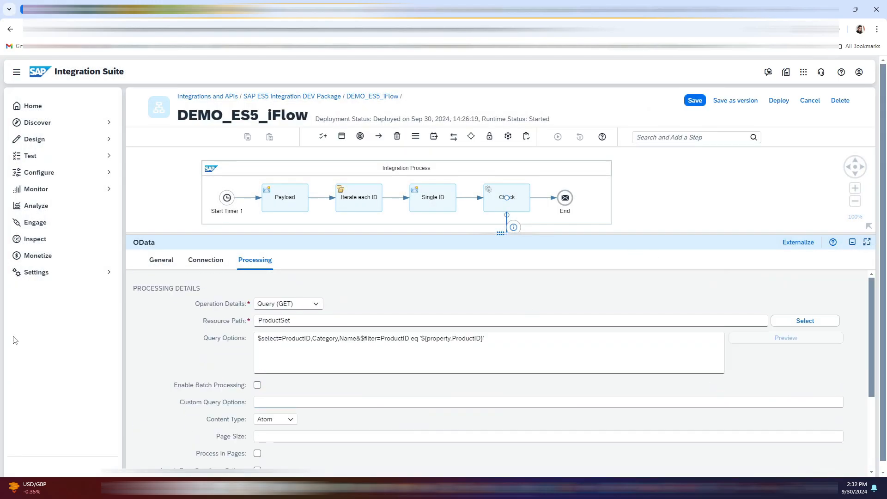
{"action": "left_click_drag", "start_coordinate": [500, 233], "coordinate": [500, 304]}
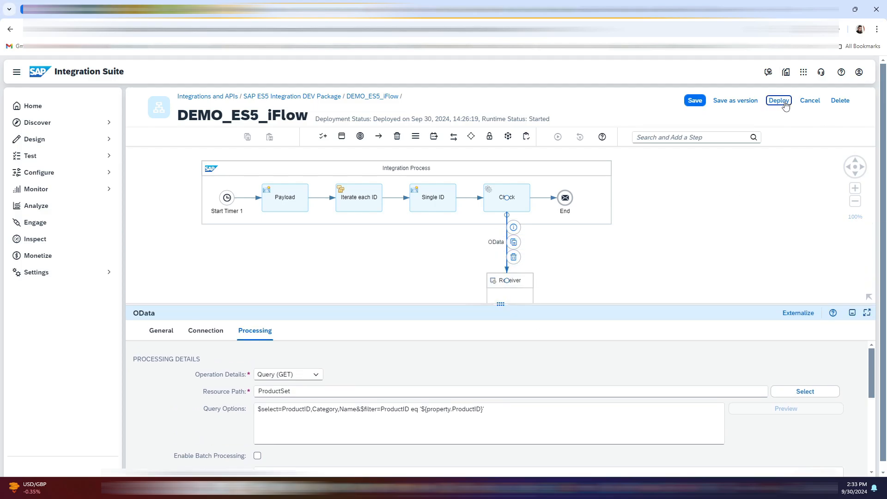
{"action": "left_click", "coordinate": [779, 101]}
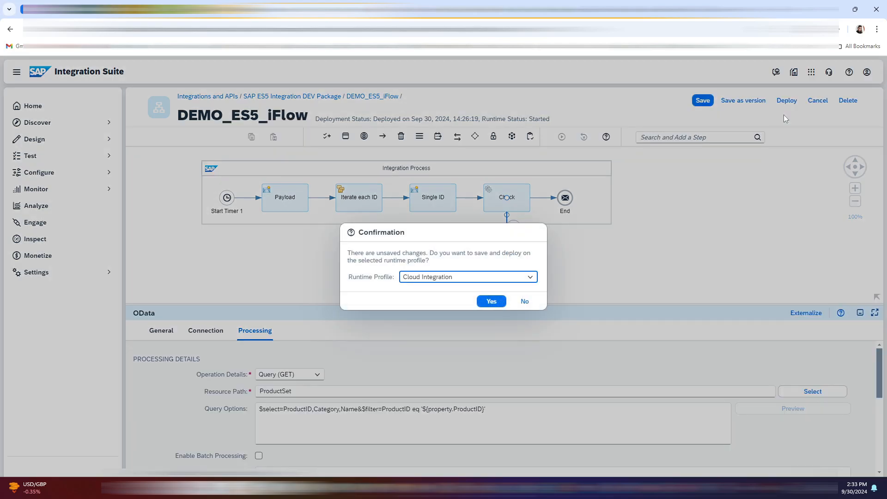
{"action": "left_click", "coordinate": [490, 301]}
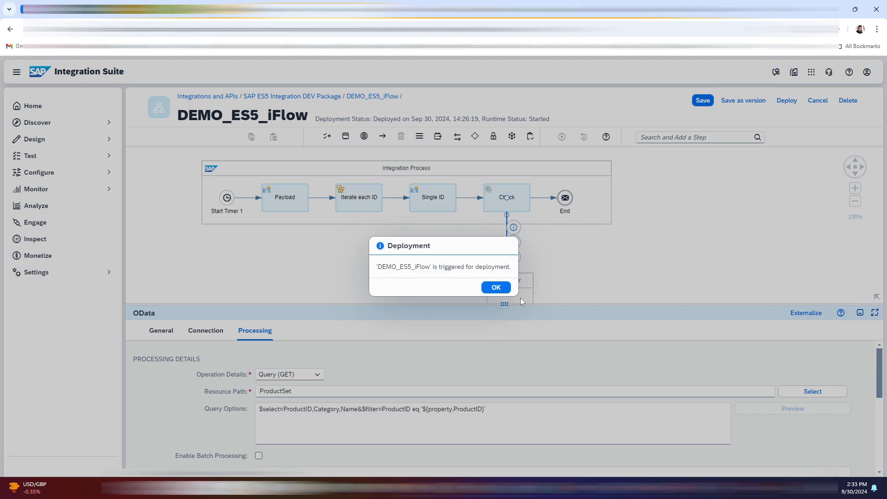
{"action": "left_click", "coordinate": [497, 288]}
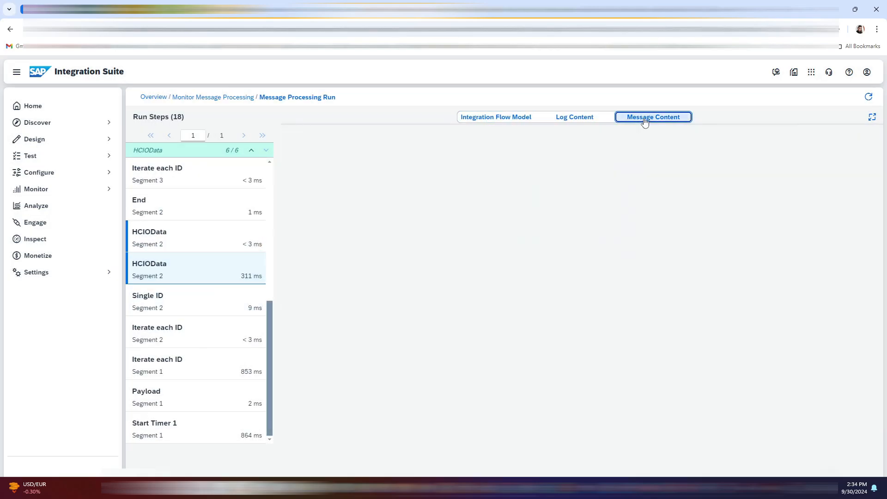
Examine the message payloads before the Segment 2 HCIOData and End steps, and review the integration process diagram on the whiteboard
{"action": "left_click_drag", "start_coordinate": [346, 225], "coordinate": [390, 227]}
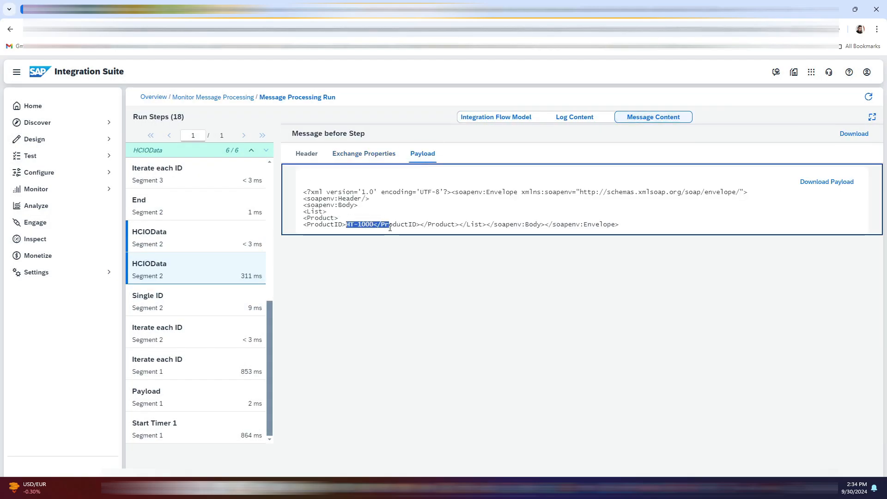
{"action": "left_click", "coordinate": [224, 202]}
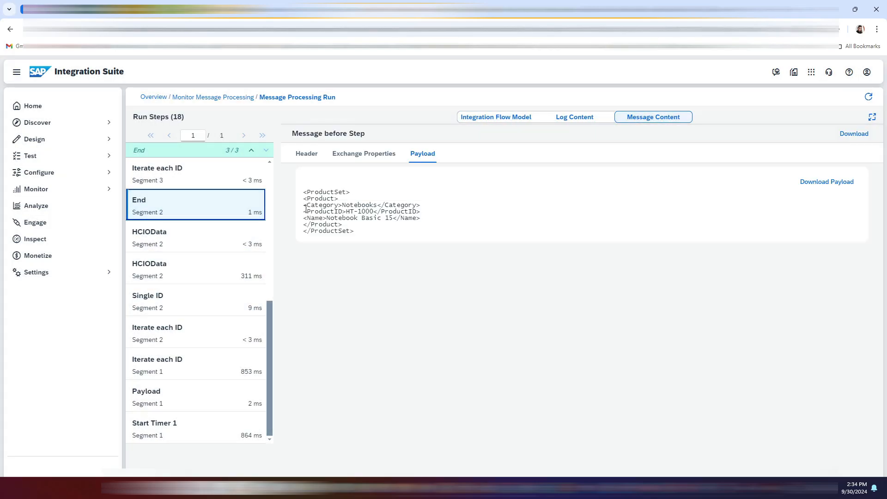
{"action": "left_click_drag", "start_coordinate": [301, 205], "coordinate": [420, 219]}
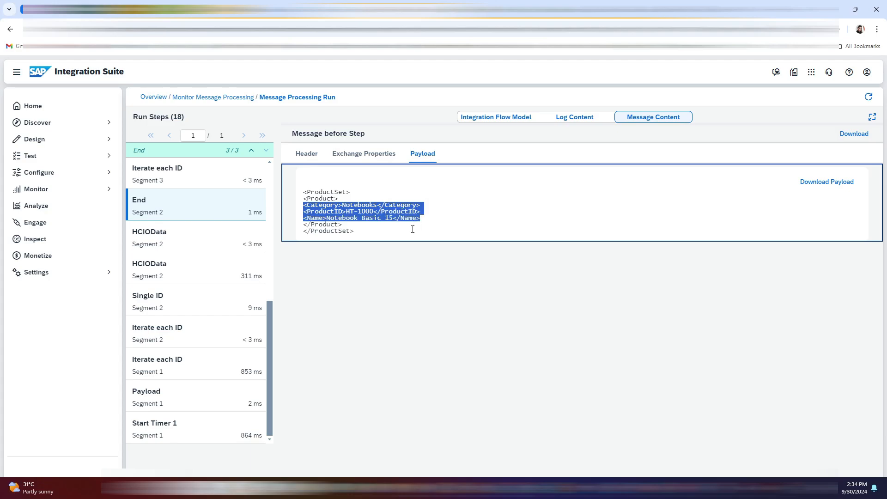
{"action": "left_click", "coordinate": [413, 229]}
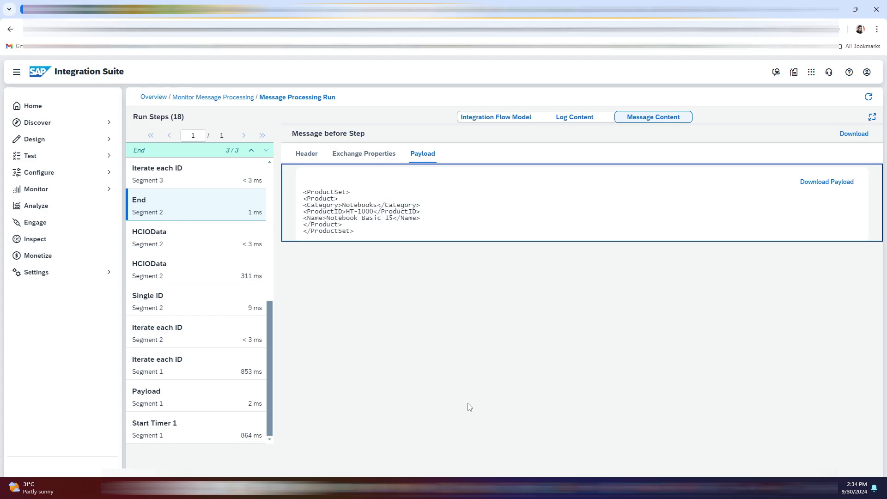
{"action": "key", "text": "alt+Tab"}
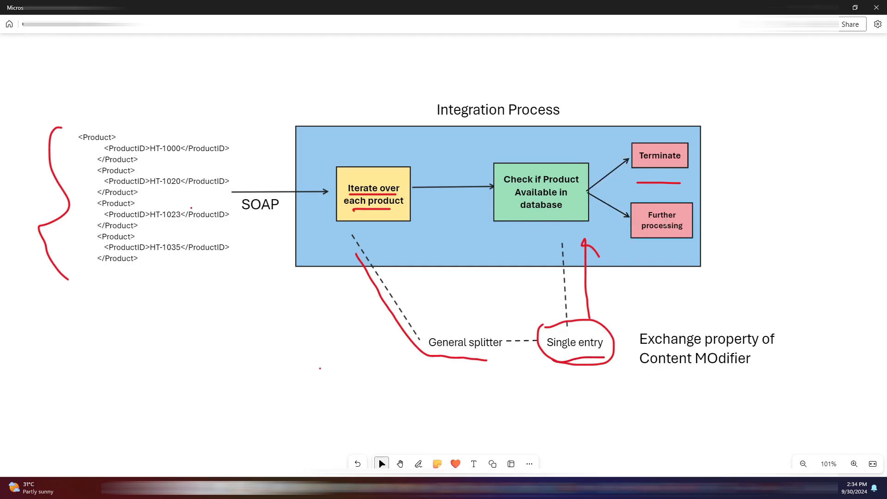
{"action": "key", "text": "alt+Tab"}
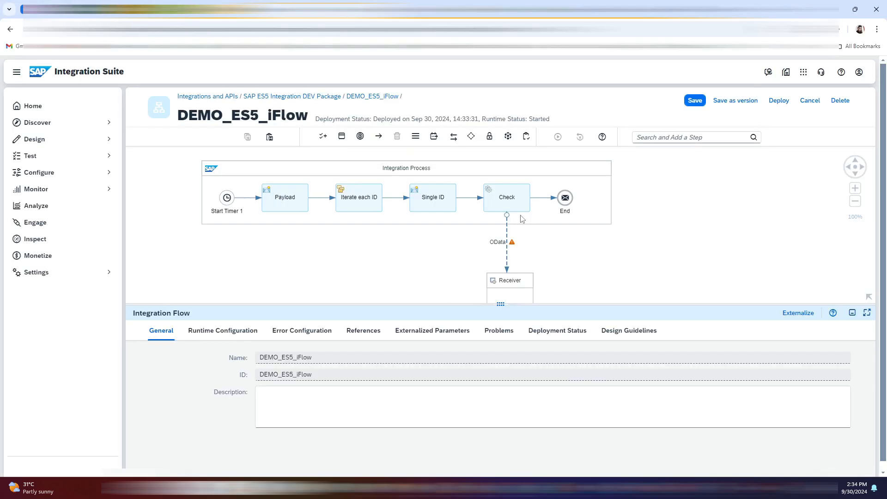
Insert a Router between the Check step and End, and try to widen the Integration Process pool
{"action": "left_click", "coordinate": [524, 212]}
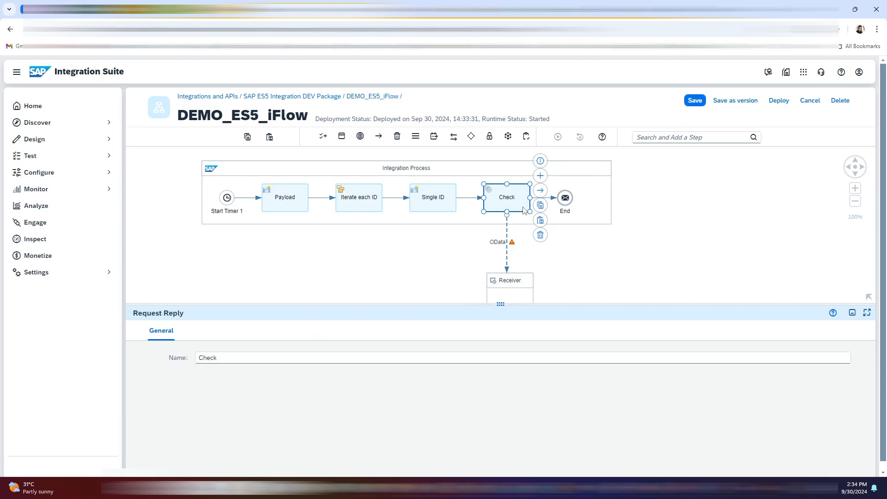
{"action": "left_click", "coordinate": [540, 175]}
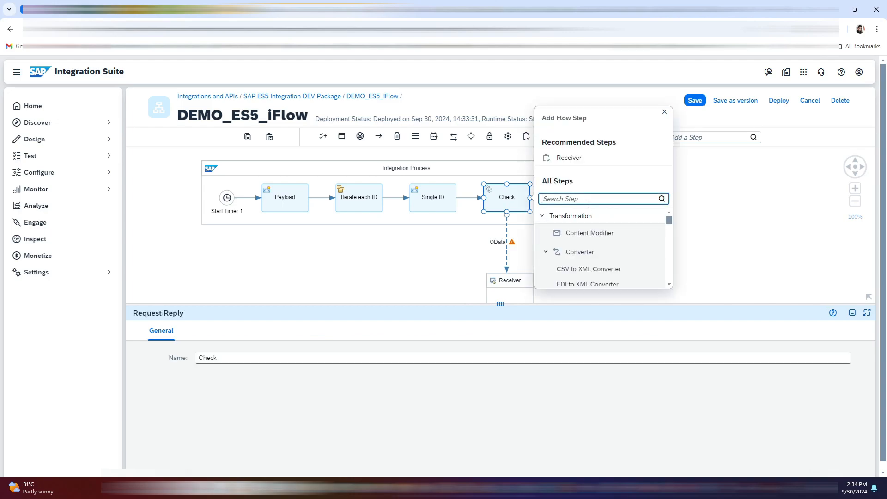
{"action": "type", "text": "rout"}
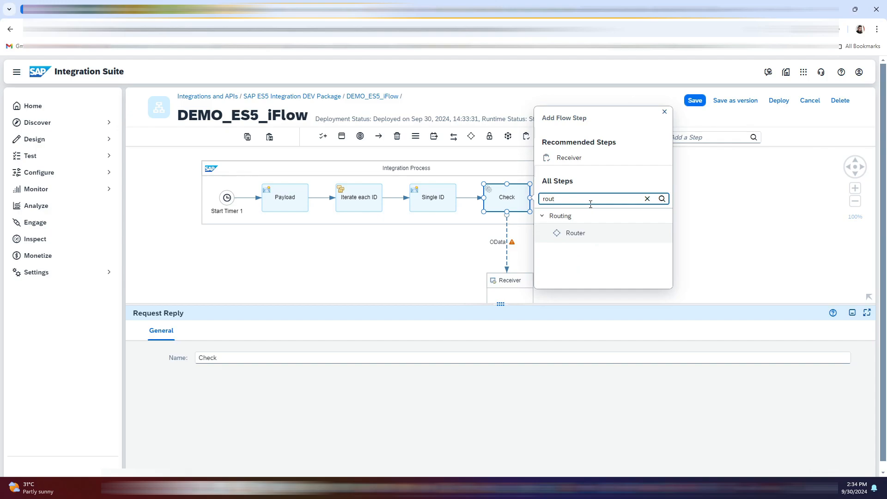
{"action": "left_click", "coordinate": [575, 236]}
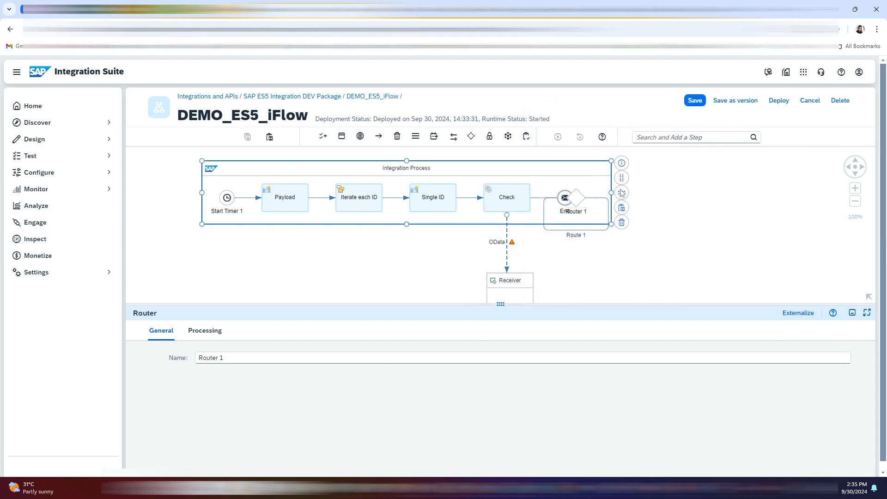
{"action": "left_click", "coordinate": [631, 204]}
{"action": "left_click", "coordinate": [596, 209]}
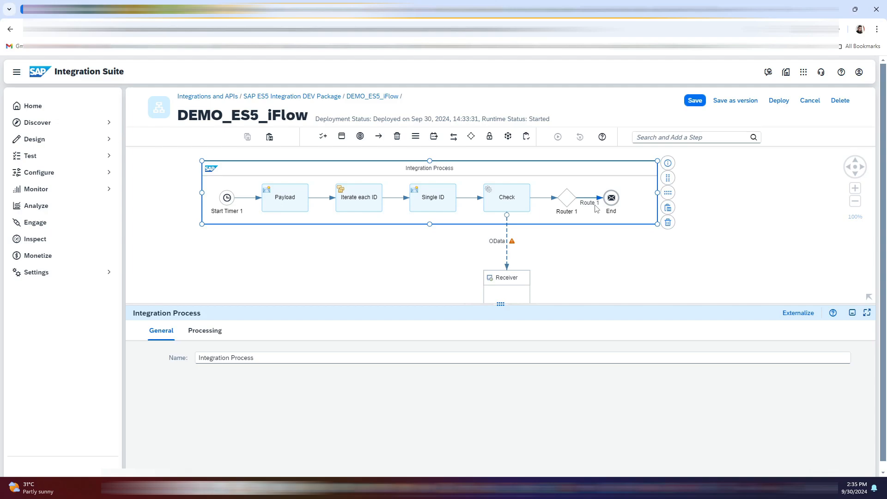
{"action": "left_click_drag", "start_coordinate": [657, 192], "coordinate": [722, 193]}
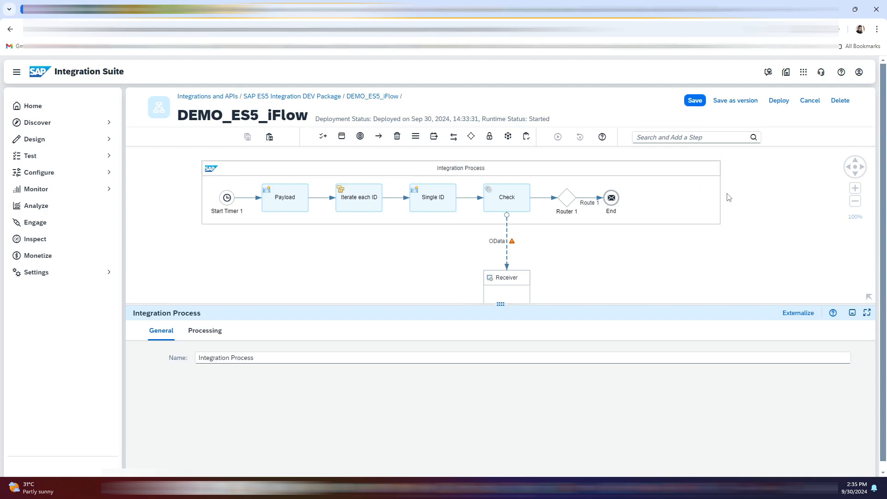
Rename the router after the Check step as Route
{"action": "left_click", "coordinate": [578, 209]}
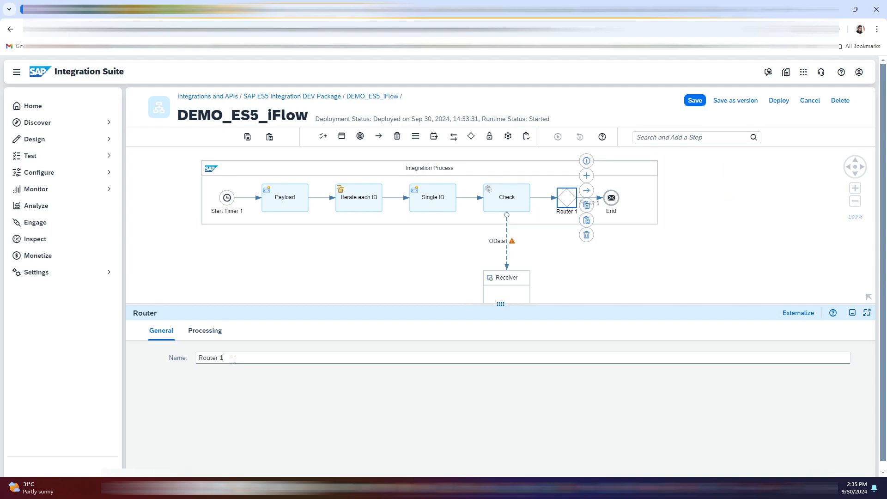
{"action": "key", "text": "BackSpace"}
{"action": "key", "text": "BackSpace"}
{"action": "left_click", "coordinate": [614, 219]}
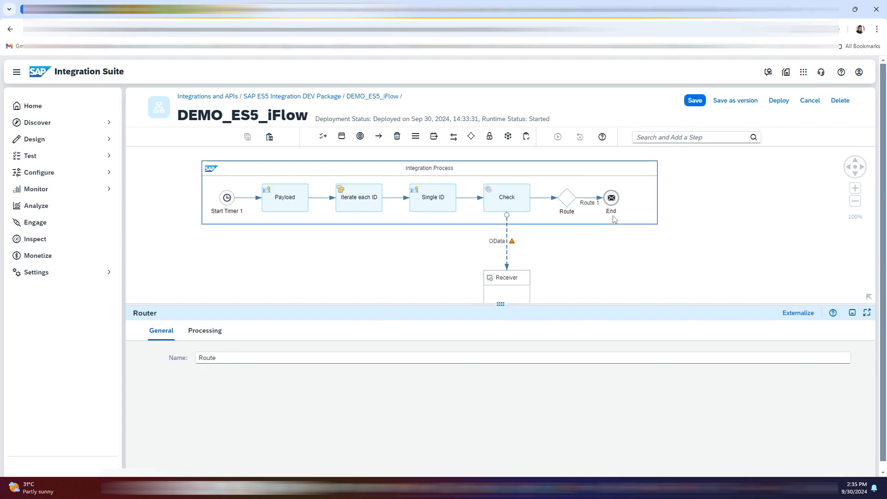
Name the branch from the router to End Available and set its XML condition to /ProductSet/count(Product)>0
{"action": "left_click", "coordinate": [590, 203]}
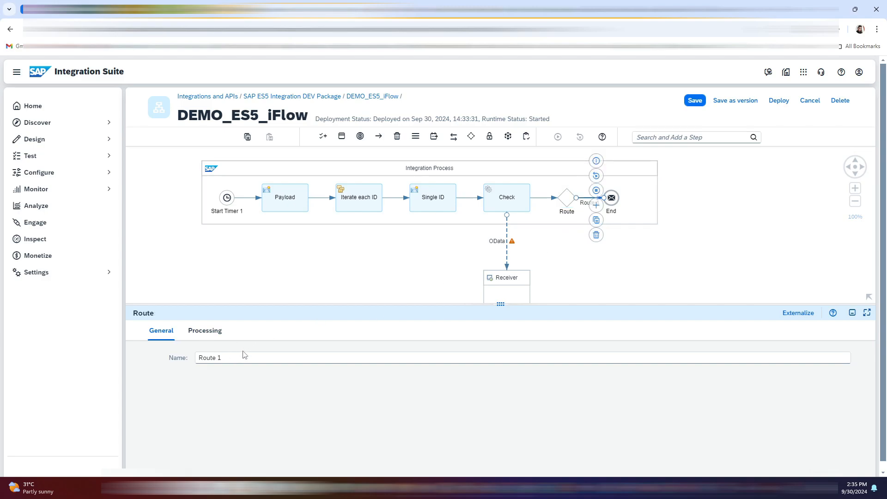
{"action": "left_click_drag", "start_coordinate": [244, 356], "coordinate": [154, 355]}
{"action": "type", "text": "Available"}
{"action": "left_click", "coordinate": [214, 333]}
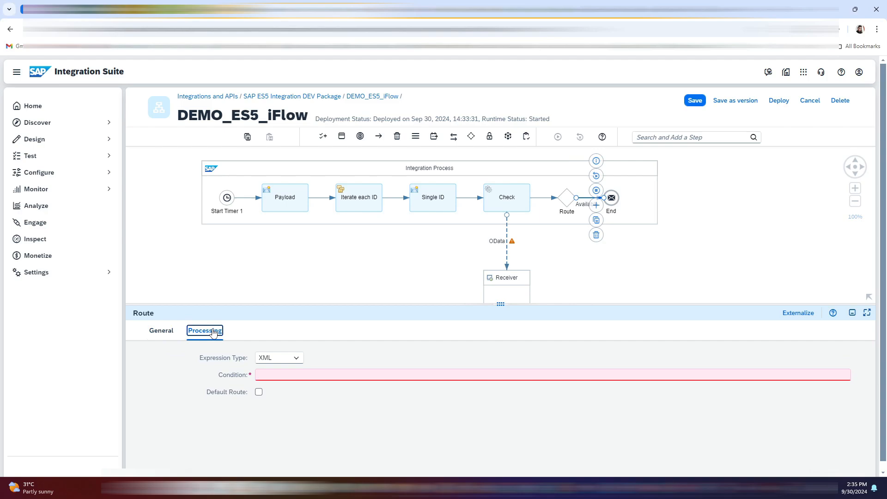
{"action": "left_click", "coordinate": [311, 374]}
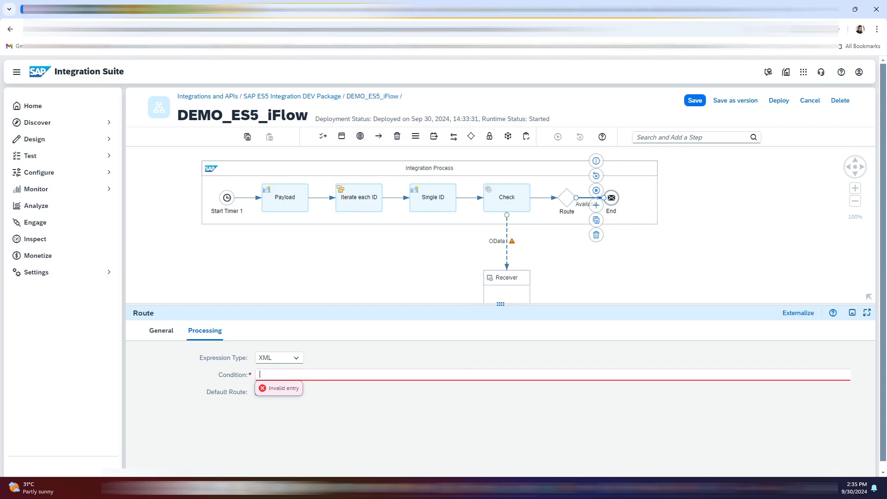
{"action": "key", "text": "ctrl+v"}
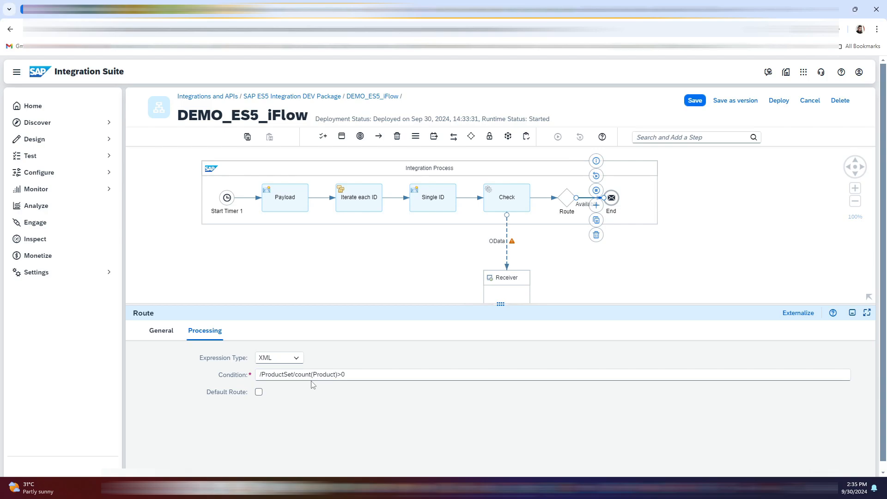
{"action": "left_click", "coordinate": [637, 223]}
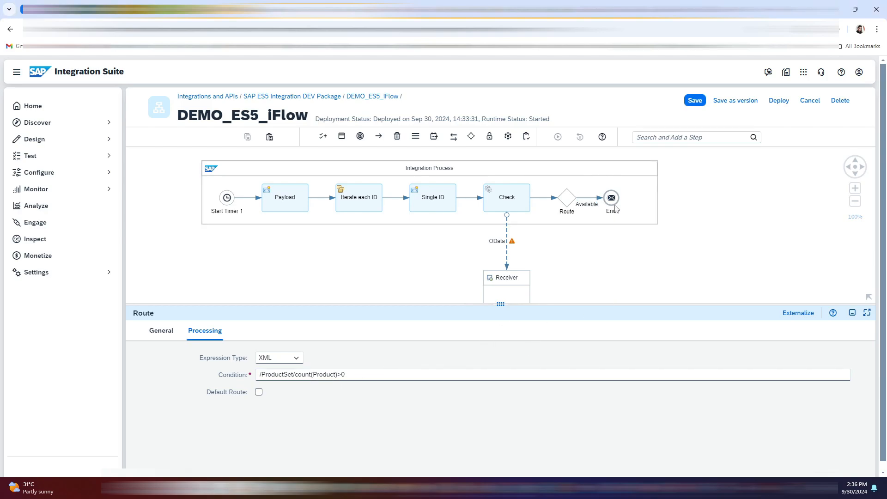
Move the End event down and away from the router, add a second End Message event above it and connect the Route router to it
{"action": "left_click_drag", "start_coordinate": [611, 199], "coordinate": [637, 200]}
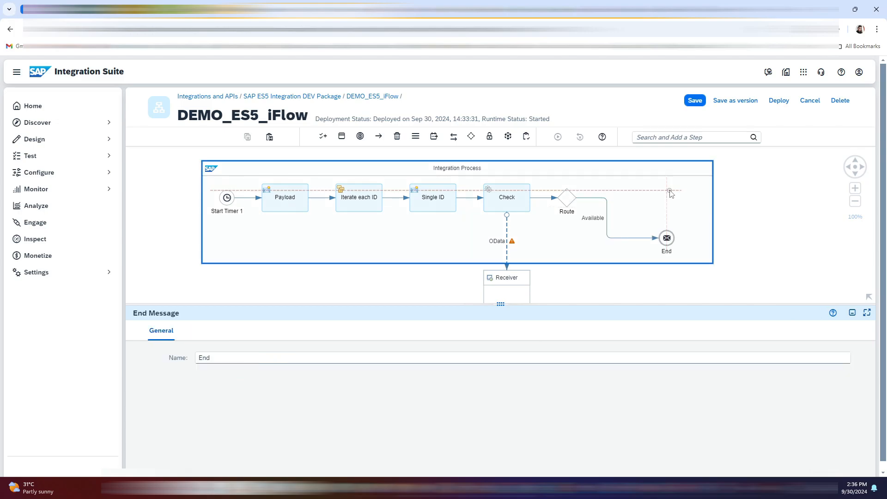
{"action": "left_click", "coordinate": [669, 191]}
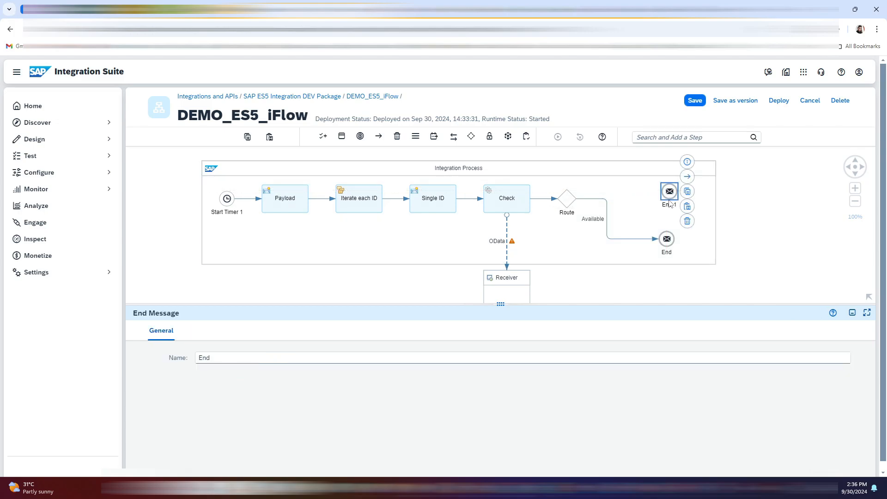
{"action": "left_click", "coordinate": [571, 198]}
{"action": "left_click_drag", "start_coordinate": [586, 192], "coordinate": [663, 194]}
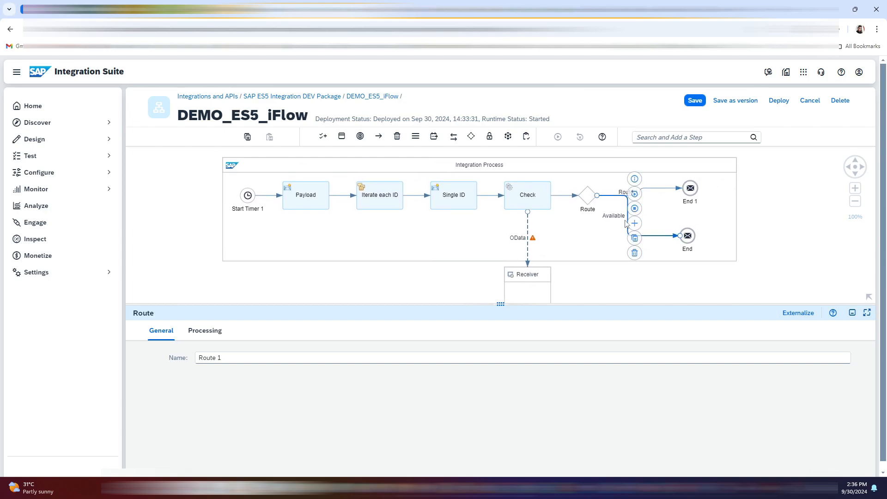
Reroute the router's outgoing connectors so the Available branch leaves from beneath the router and stays separate from the End 1 branch
{"action": "left_click_drag", "start_coordinate": [628, 223], "coordinate": [623, 223]}
{"action": "left_click_drag", "start_coordinate": [659, 191], "coordinate": [659, 180]}
{"action": "left_click", "coordinate": [637, 235]}
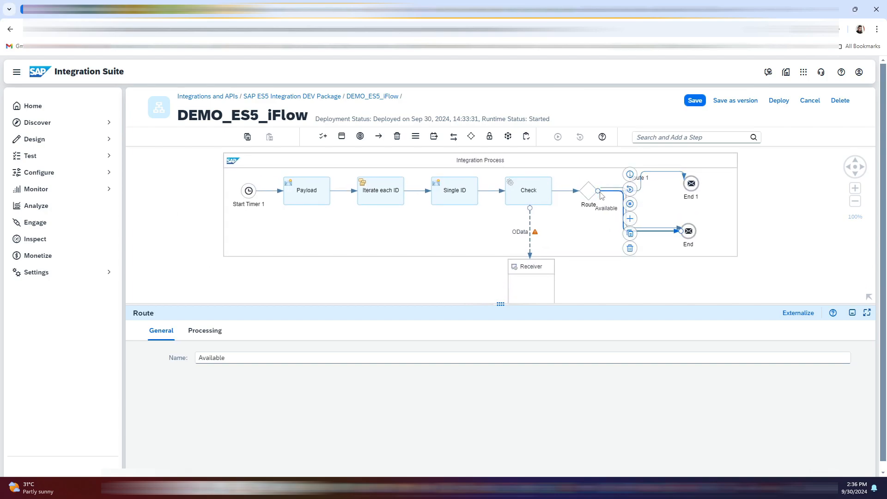
{"action": "left_click_drag", "start_coordinate": [595, 211], "coordinate": [589, 239]}
Rename the branch from the router to End 1 as NA and make it the default route
{"action": "left_click", "coordinate": [650, 195]}
{"action": "left_click", "coordinate": [641, 179]}
{"action": "left_click_drag", "start_coordinate": [226, 357], "coordinate": [156, 353]}
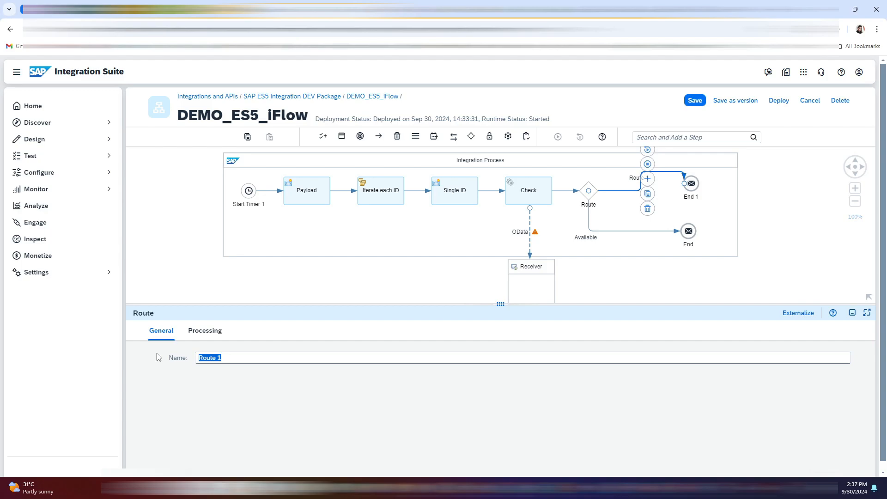
{"action": "type", "text": "not"}
{"action": "left_click", "coordinate": [218, 332]}
{"action": "left_click", "coordinate": [258, 393]}
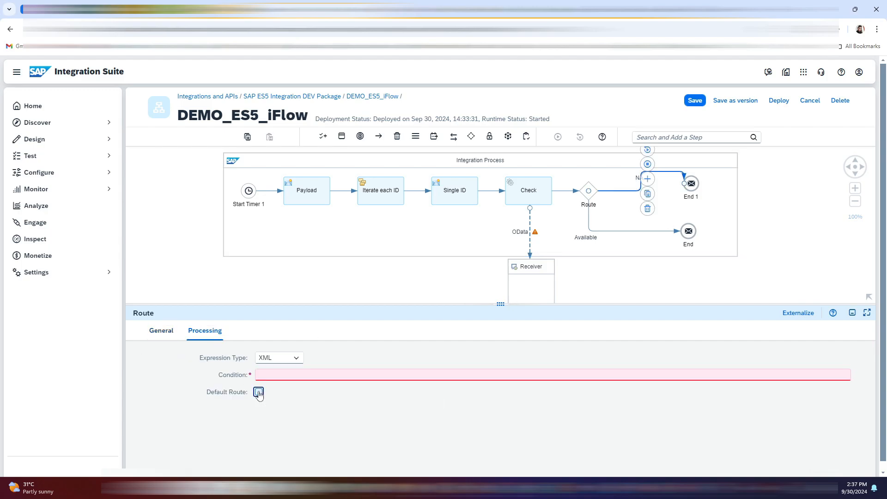
{"action": "left_click", "coordinate": [715, 215]}
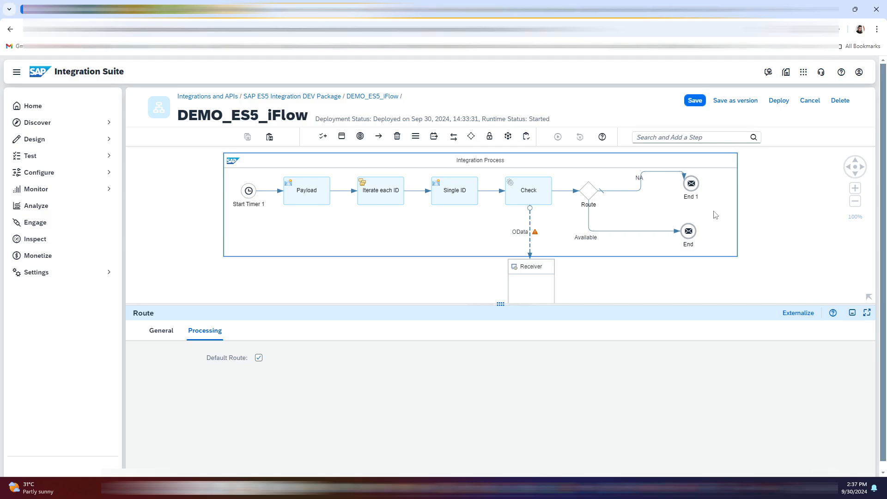
Save and deploy the integration flow on the Cloud Integration runtime profile
{"action": "left_click", "coordinate": [779, 100]}
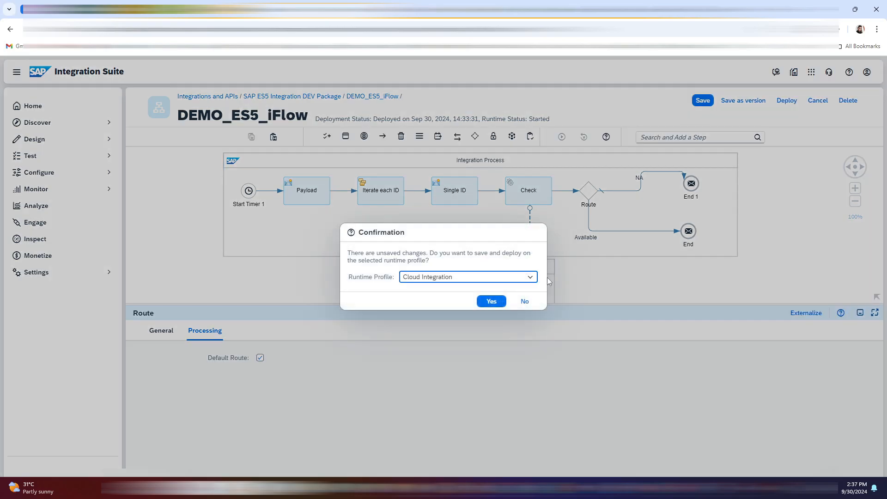
{"action": "left_click", "coordinate": [488, 302]}
{"action": "left_click", "coordinate": [493, 288]}
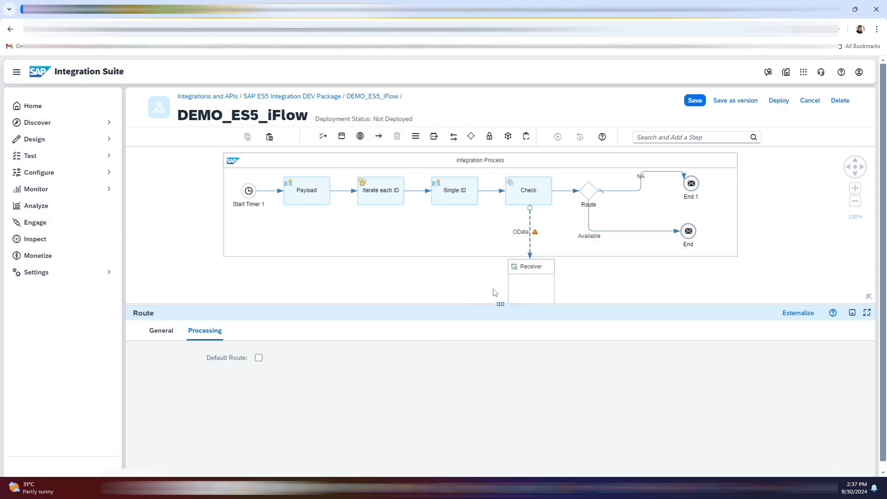
Review the product IDs in the Payload content modifier's message body, including HT-17020
{"action": "left_click_drag", "start_coordinate": [501, 304], "coordinate": [500, 372]}
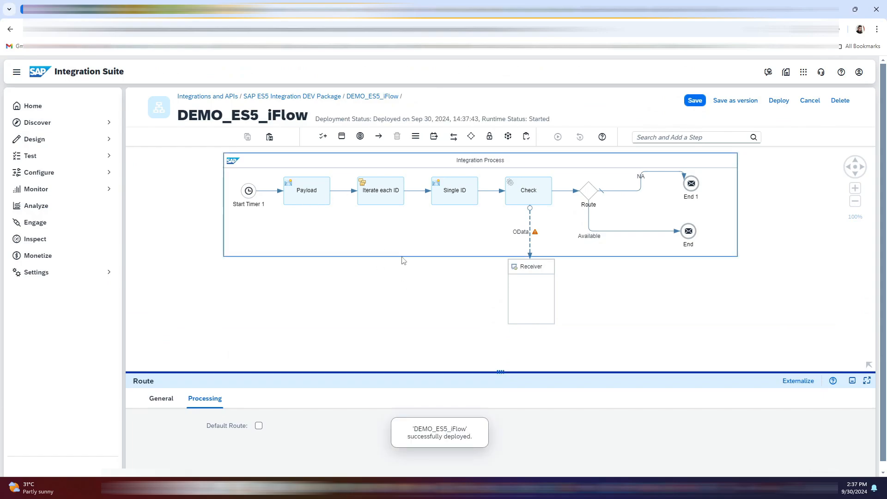
{"action": "left_click", "coordinate": [321, 197]}
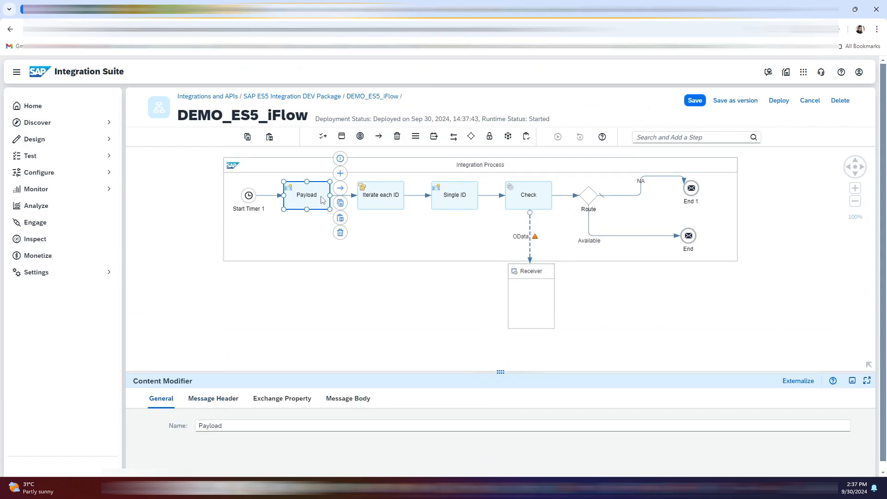
{"action": "left_click", "coordinate": [363, 400]}
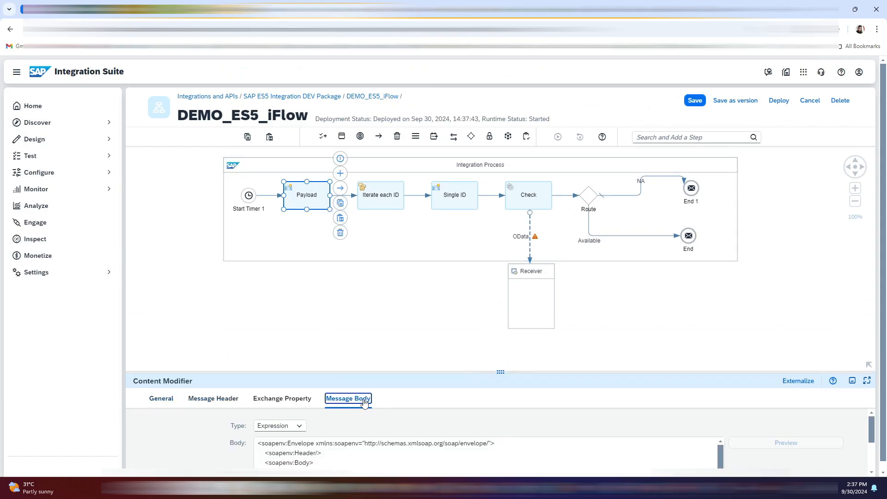
{"action": "left_click_drag", "start_coordinate": [500, 372], "coordinate": [500, 283]}
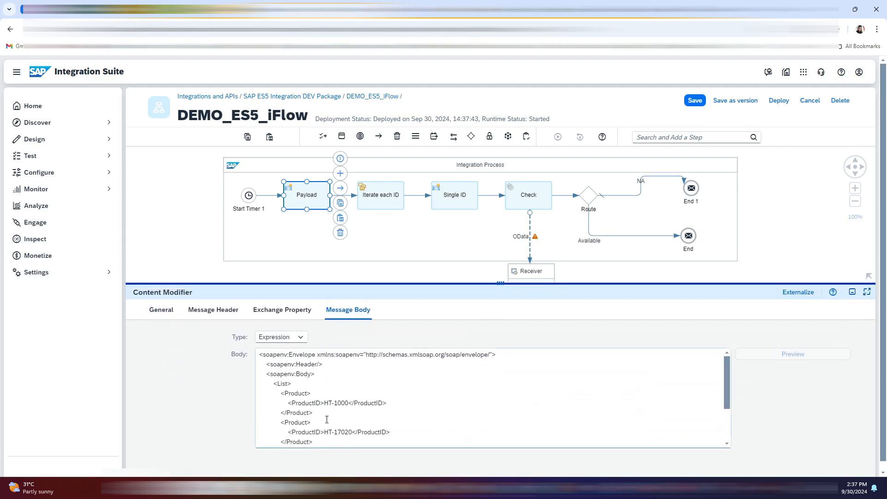
{"action": "left_click_drag", "start_coordinate": [324, 434], "coordinate": [350, 436]}
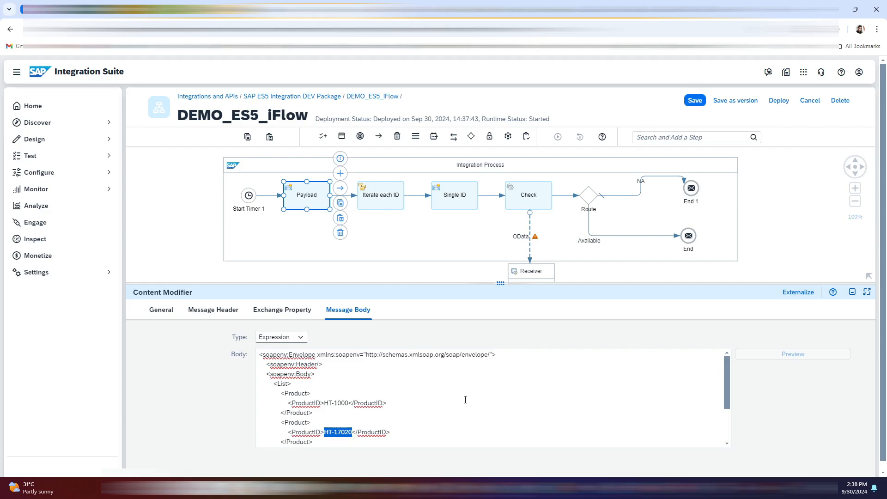
{"action": "left_click_drag", "start_coordinate": [498, 283], "coordinate": [497, 319]}
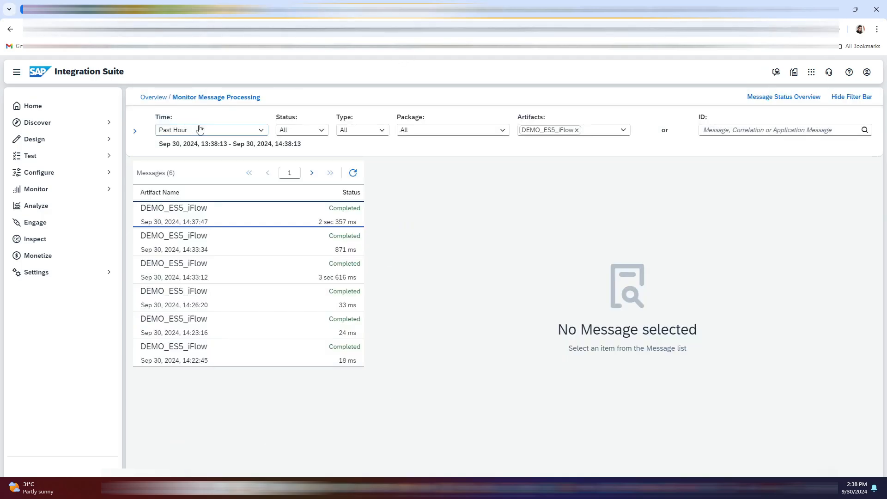
Open the trace of the newest DEMO_ES5_iFlow message run and examine the payload before the Segment 2 End step
{"action": "left_click", "coordinate": [260, 213]}
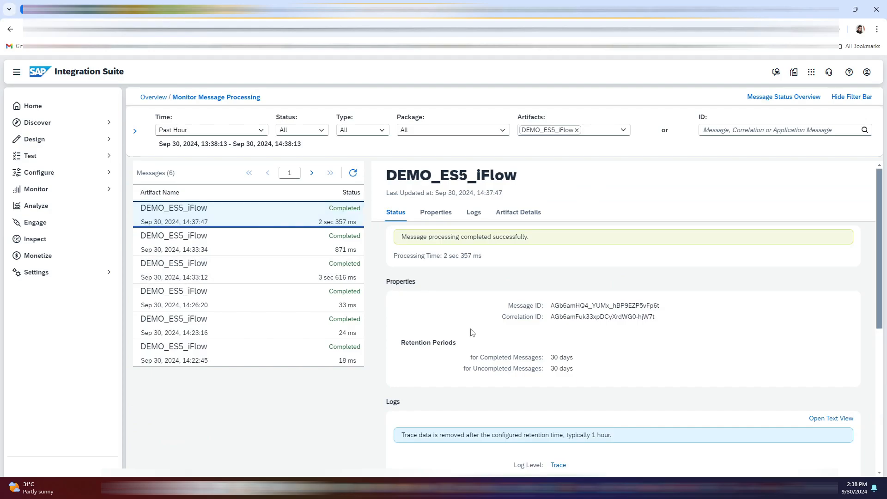
{"action": "scroll", "coordinate": [476, 333], "scroll_direction": "down", "scroll_amount": 3}
{"action": "left_click", "coordinate": [558, 306]}
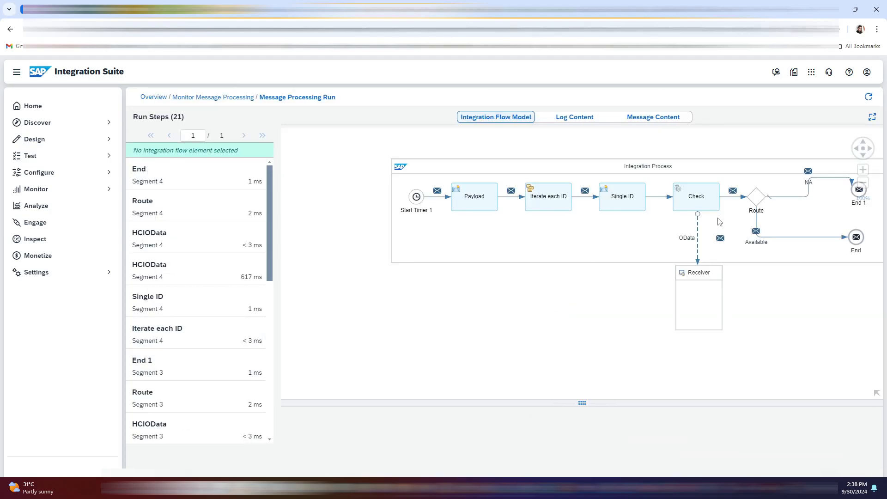
{"action": "scroll", "coordinate": [217, 396], "scroll_direction": "down", "scroll_amount": 8}
{"action": "scroll", "coordinate": [217, 396], "scroll_direction": "down", "scroll_amount": 1}
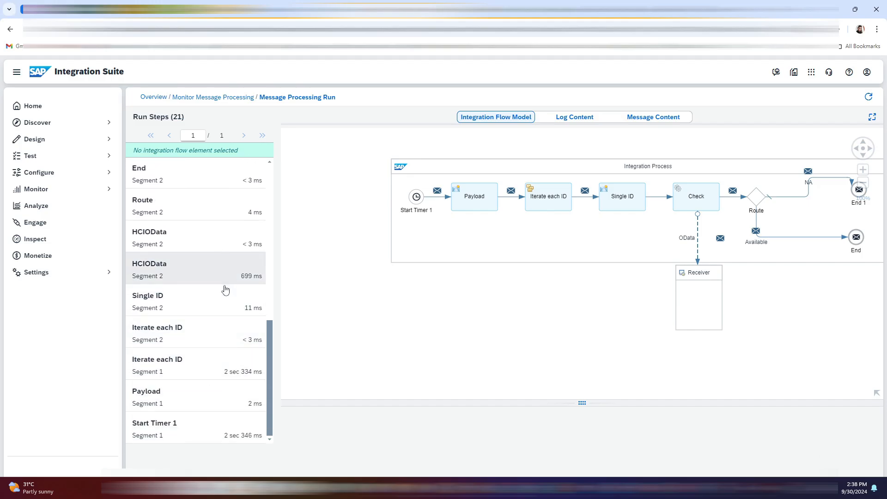
{"action": "scroll", "coordinate": [219, 326], "scroll_direction": "up", "scroll_amount": 3}
{"action": "left_click", "coordinate": [218, 327]}
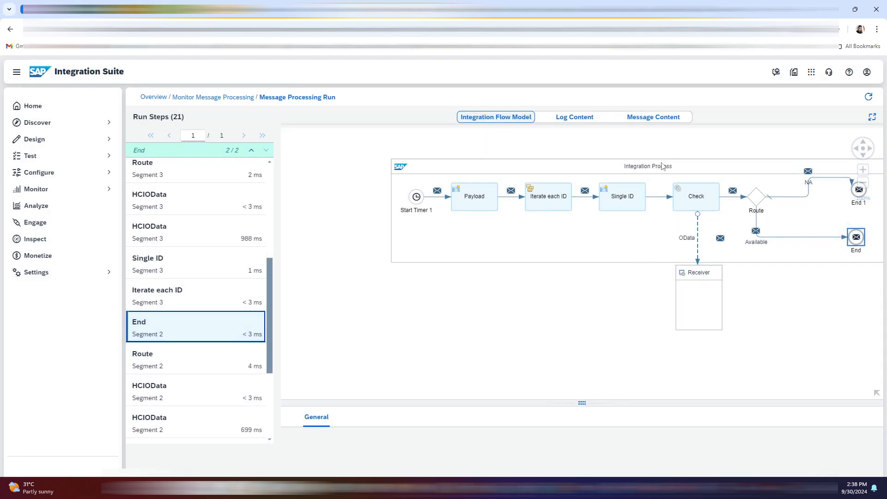
{"action": "left_click", "coordinate": [653, 117]}
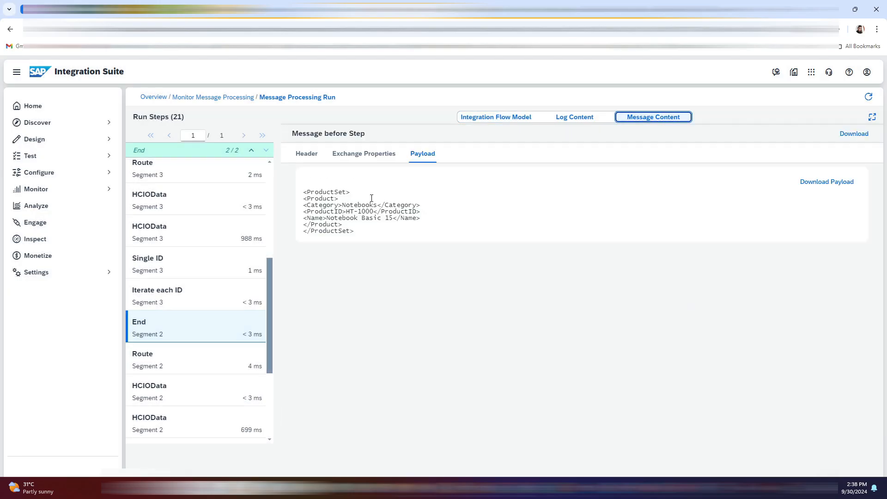
Examine the message payloads before the Segment 3 End 1 step and the Segment 4 End step
{"action": "left_click", "coordinate": [513, 119]}
{"action": "scroll", "coordinate": [166, 238], "scroll_direction": "up", "scroll_amount": 3}
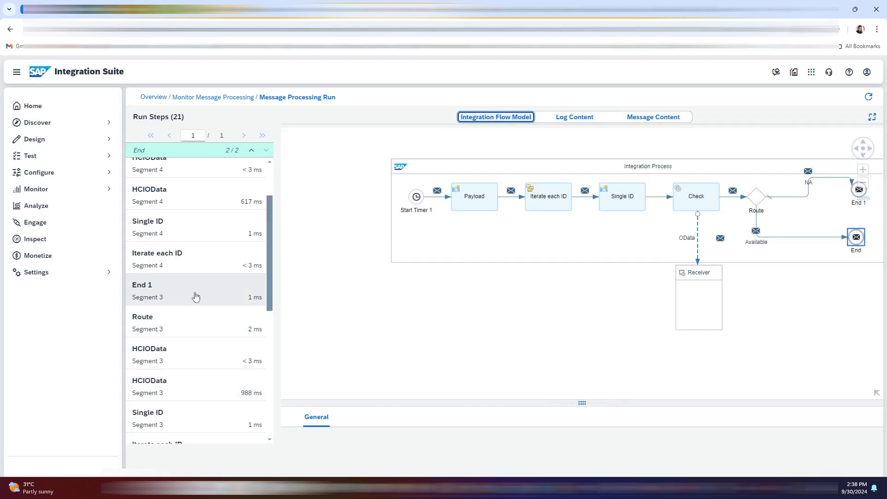
{"action": "left_click", "coordinate": [195, 295]}
{"action": "left_click", "coordinate": [661, 118]}
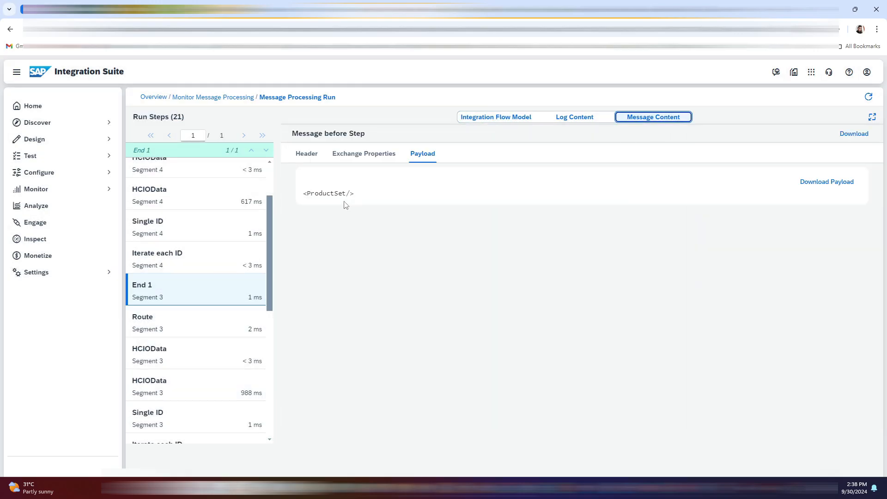
{"action": "left_click_drag", "start_coordinate": [355, 194], "coordinate": [303, 193]}
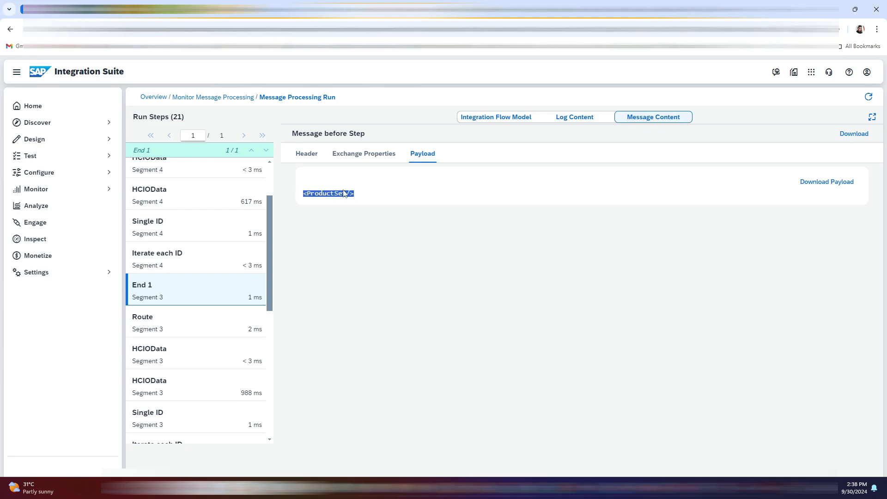
{"action": "scroll", "coordinate": [178, 205], "scroll_direction": "up", "scroll_amount": 2}
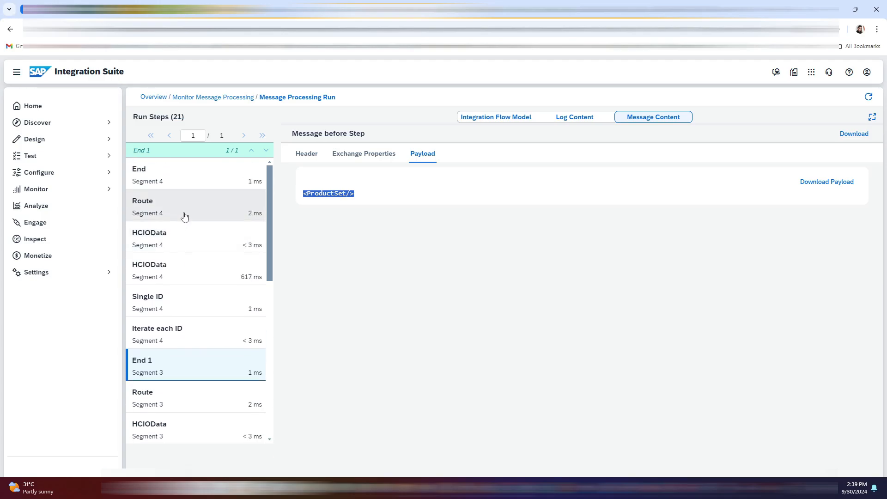
{"action": "left_click", "coordinate": [204, 179]}
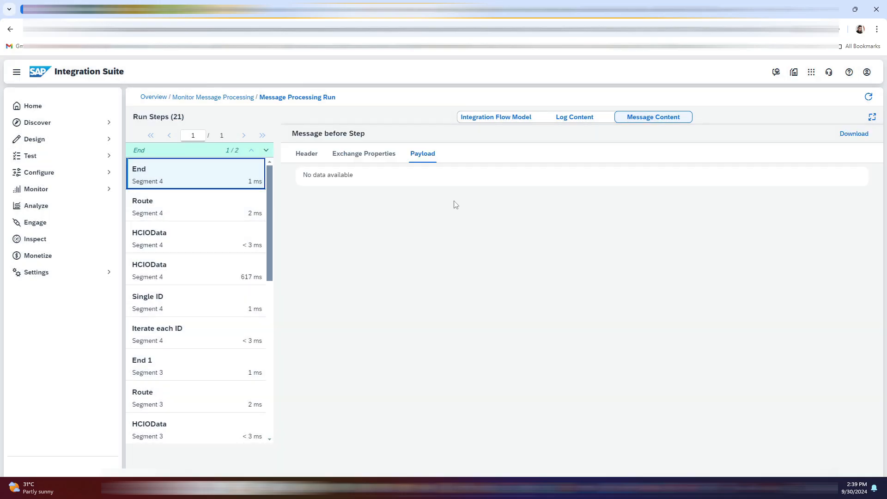
{"action": "left_click_drag", "start_coordinate": [367, 229], "coordinate": [300, 202]}
{"action": "left_click", "coordinate": [380, 223]}
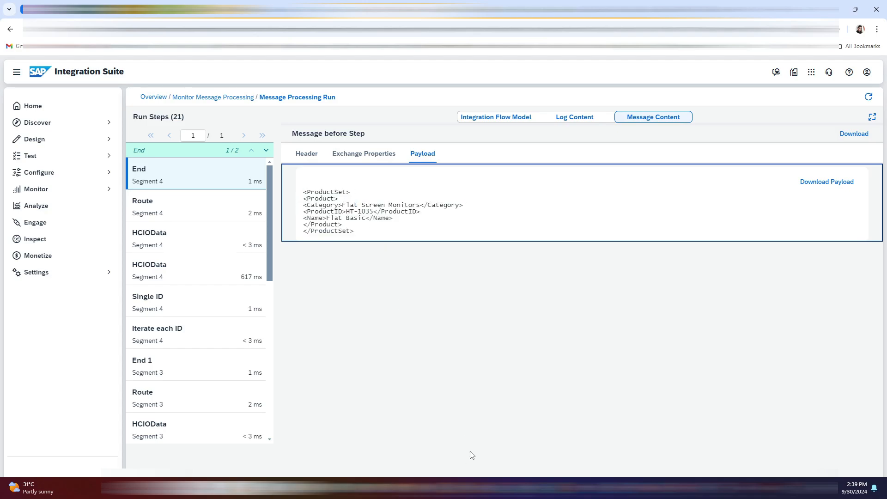
Switch to the whiteboard, underline item 5 of the numbered process list in red and draw a red curve around the start of items 5 to 8
{"action": "left_click", "coordinate": [482, 488]}
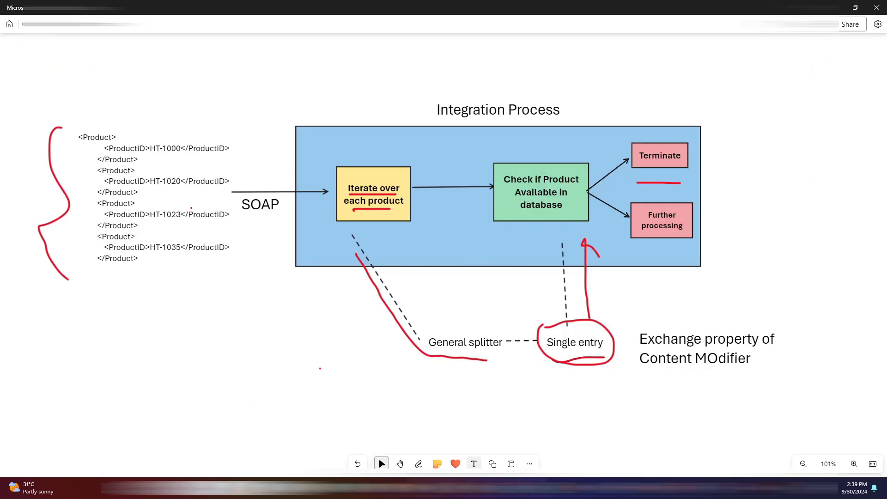
{"action": "left_click", "coordinate": [400, 463]}
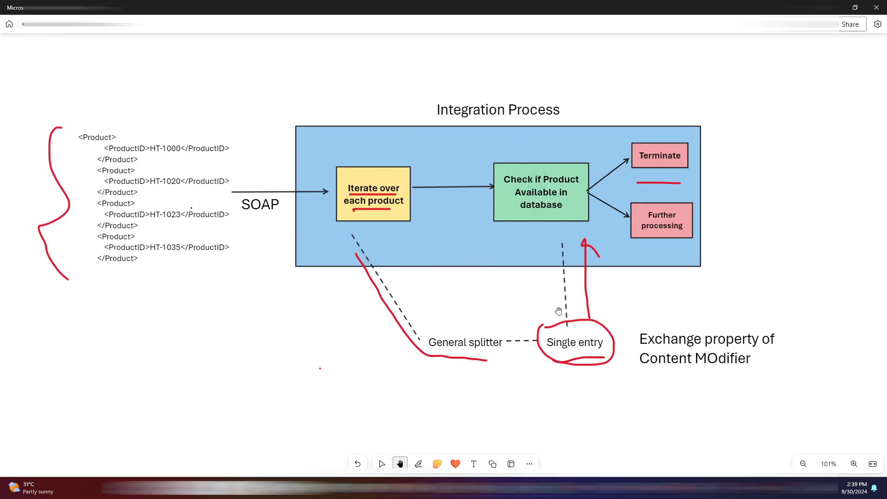
{"action": "left_click_drag", "start_coordinate": [259, 109], "coordinate": [241, 435]}
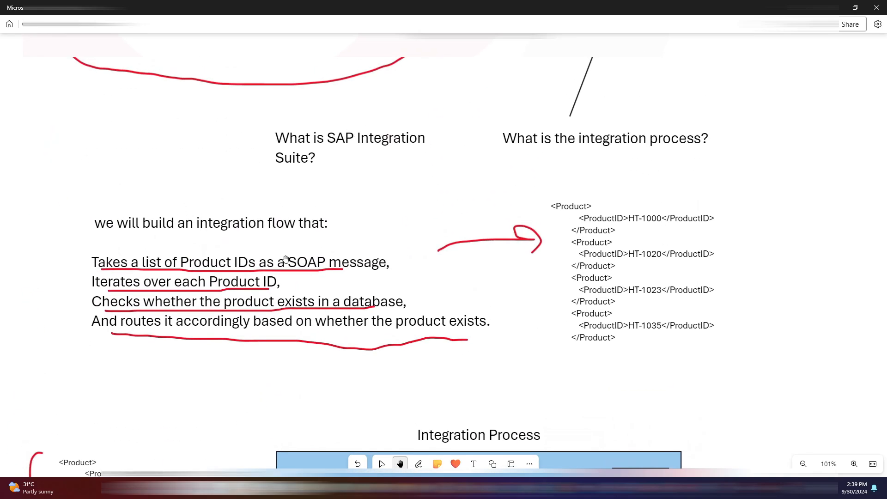
{"action": "left_click_drag", "start_coordinate": [290, 194], "coordinate": [299, 396]}
{"action": "left_click", "coordinate": [418, 464]}
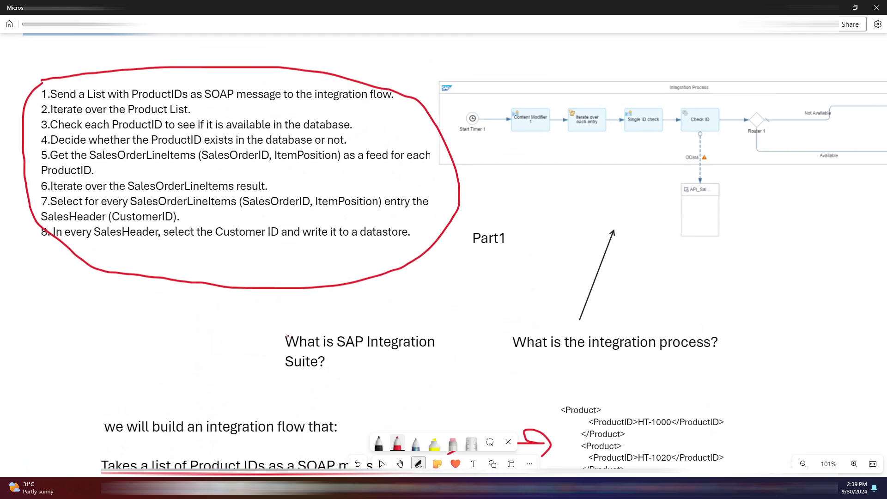
{"action": "mouse_move", "coordinate": [33, 157]}
{"action": "left_mouse_down"}
{"action": "mouse_move", "coordinate": [130, 176]}
{"action": "mouse_move", "coordinate": [308, 175]}
{"action": "left_mouse_up"}
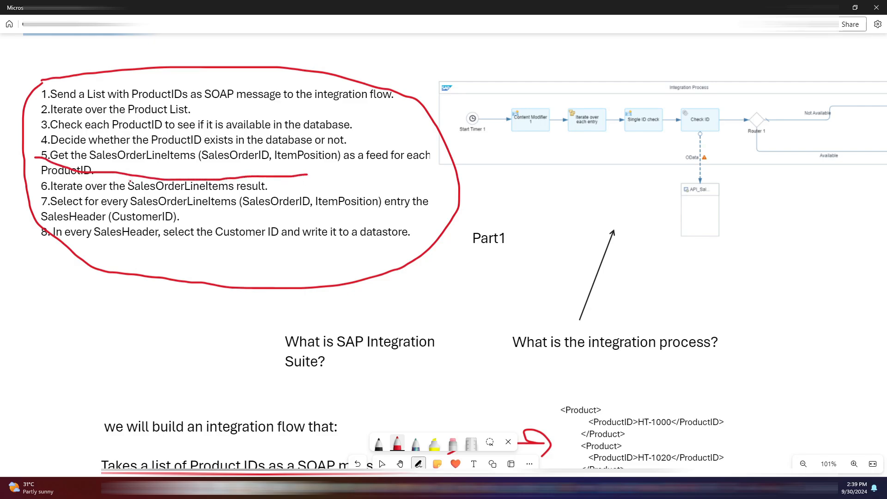
{"action": "mouse_move", "coordinate": [31, 158]}
{"action": "left_mouse_down"}
{"action": "mouse_move", "coordinate": [21, 193]}
{"action": "mouse_move", "coordinate": [30, 273]}
{"action": "mouse_move", "coordinate": [214, 292]}
{"action": "left_mouse_up"}
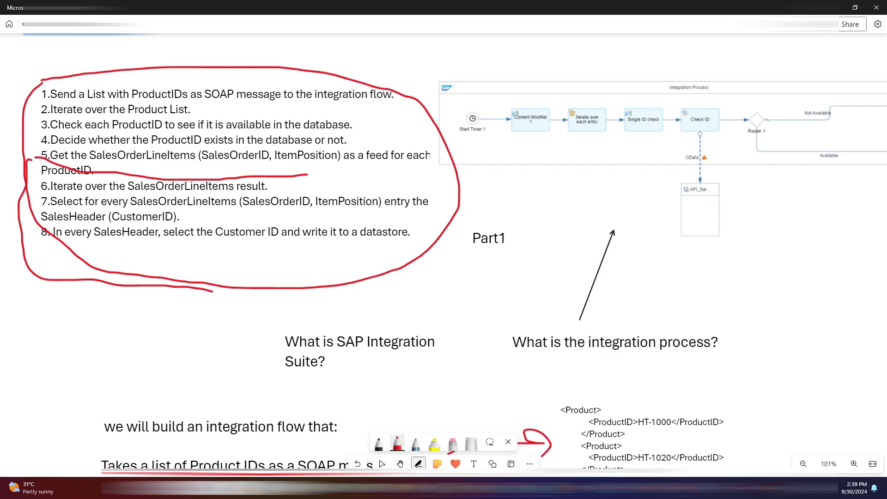
{"action": "mouse_move", "coordinate": [729, 488]}
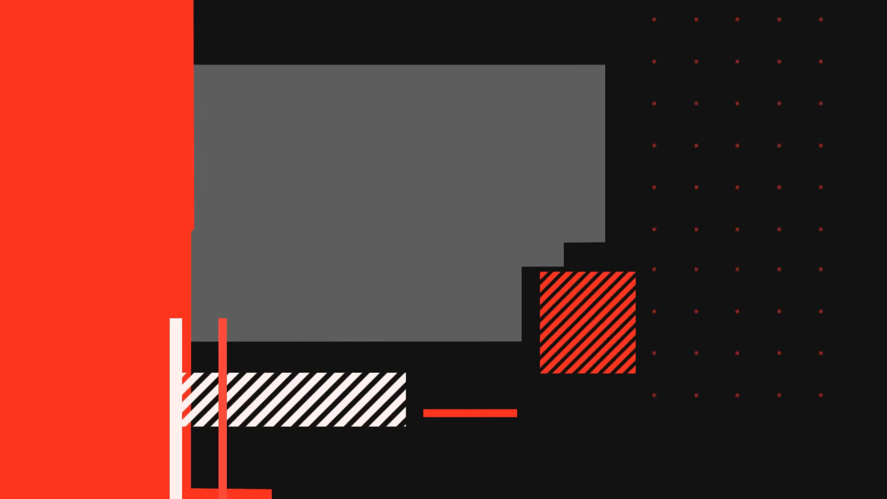